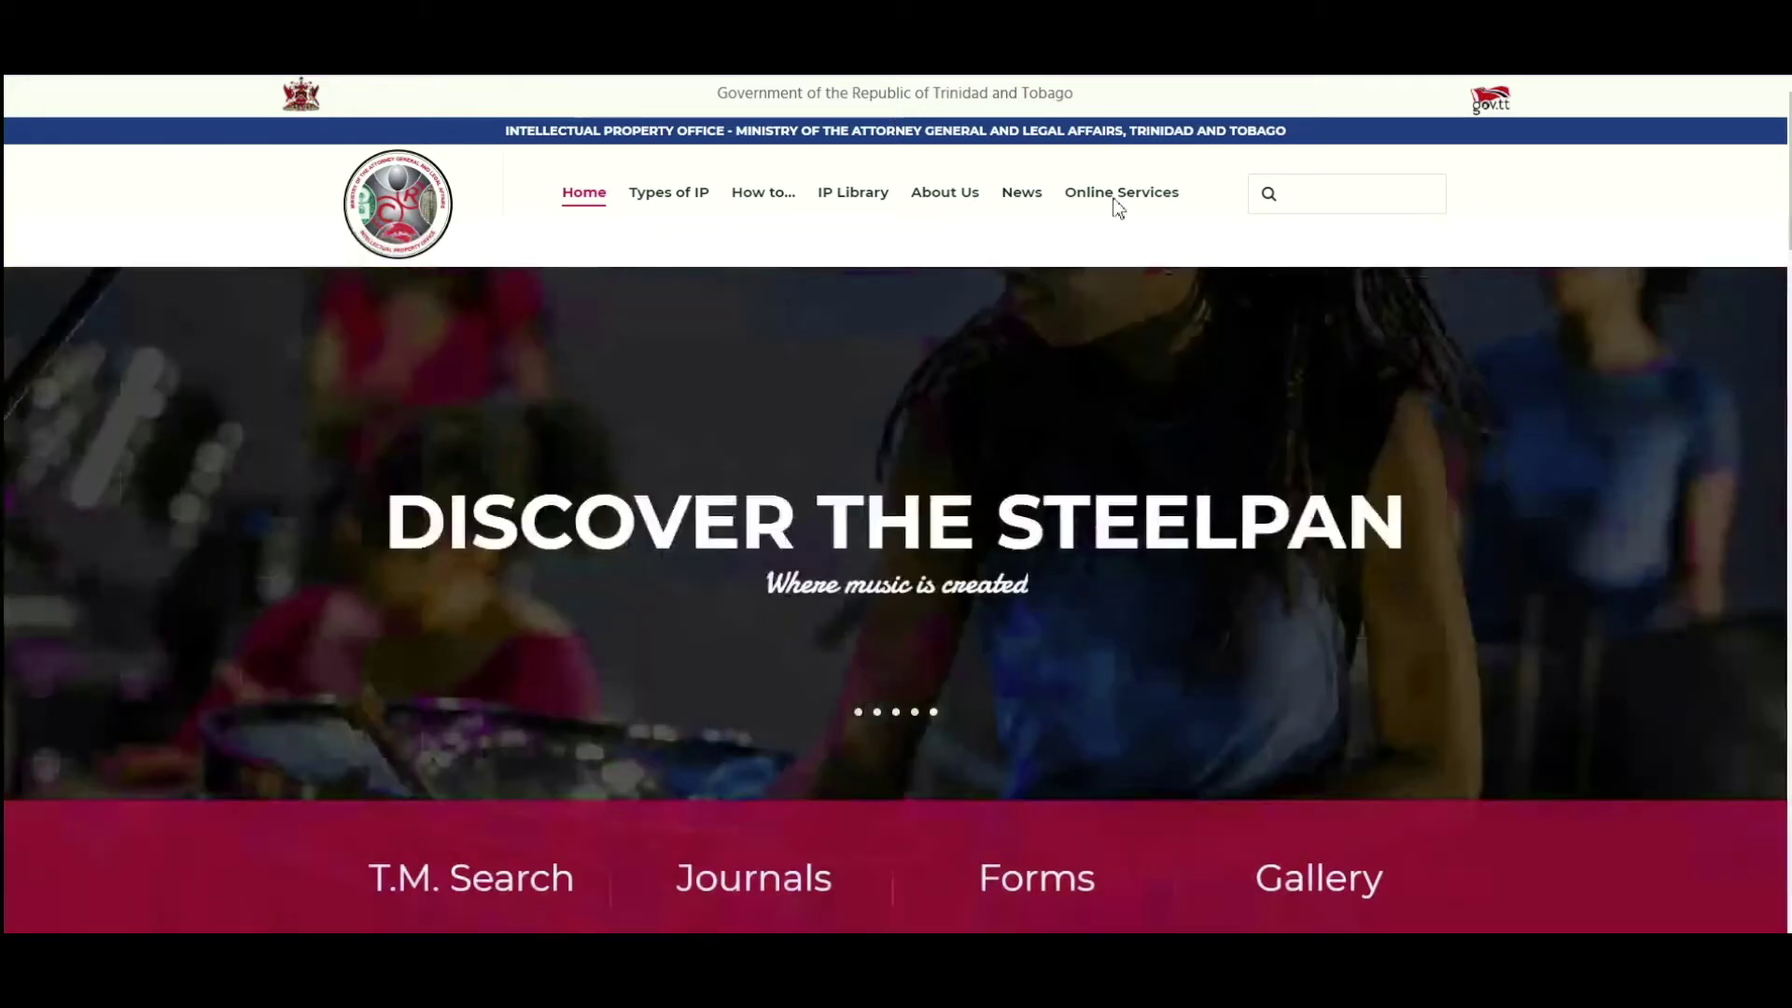
Go from the IPO Trinidad and Tobago Online Services menu to the WIPO File login page.
mouse_move(1120, 207)
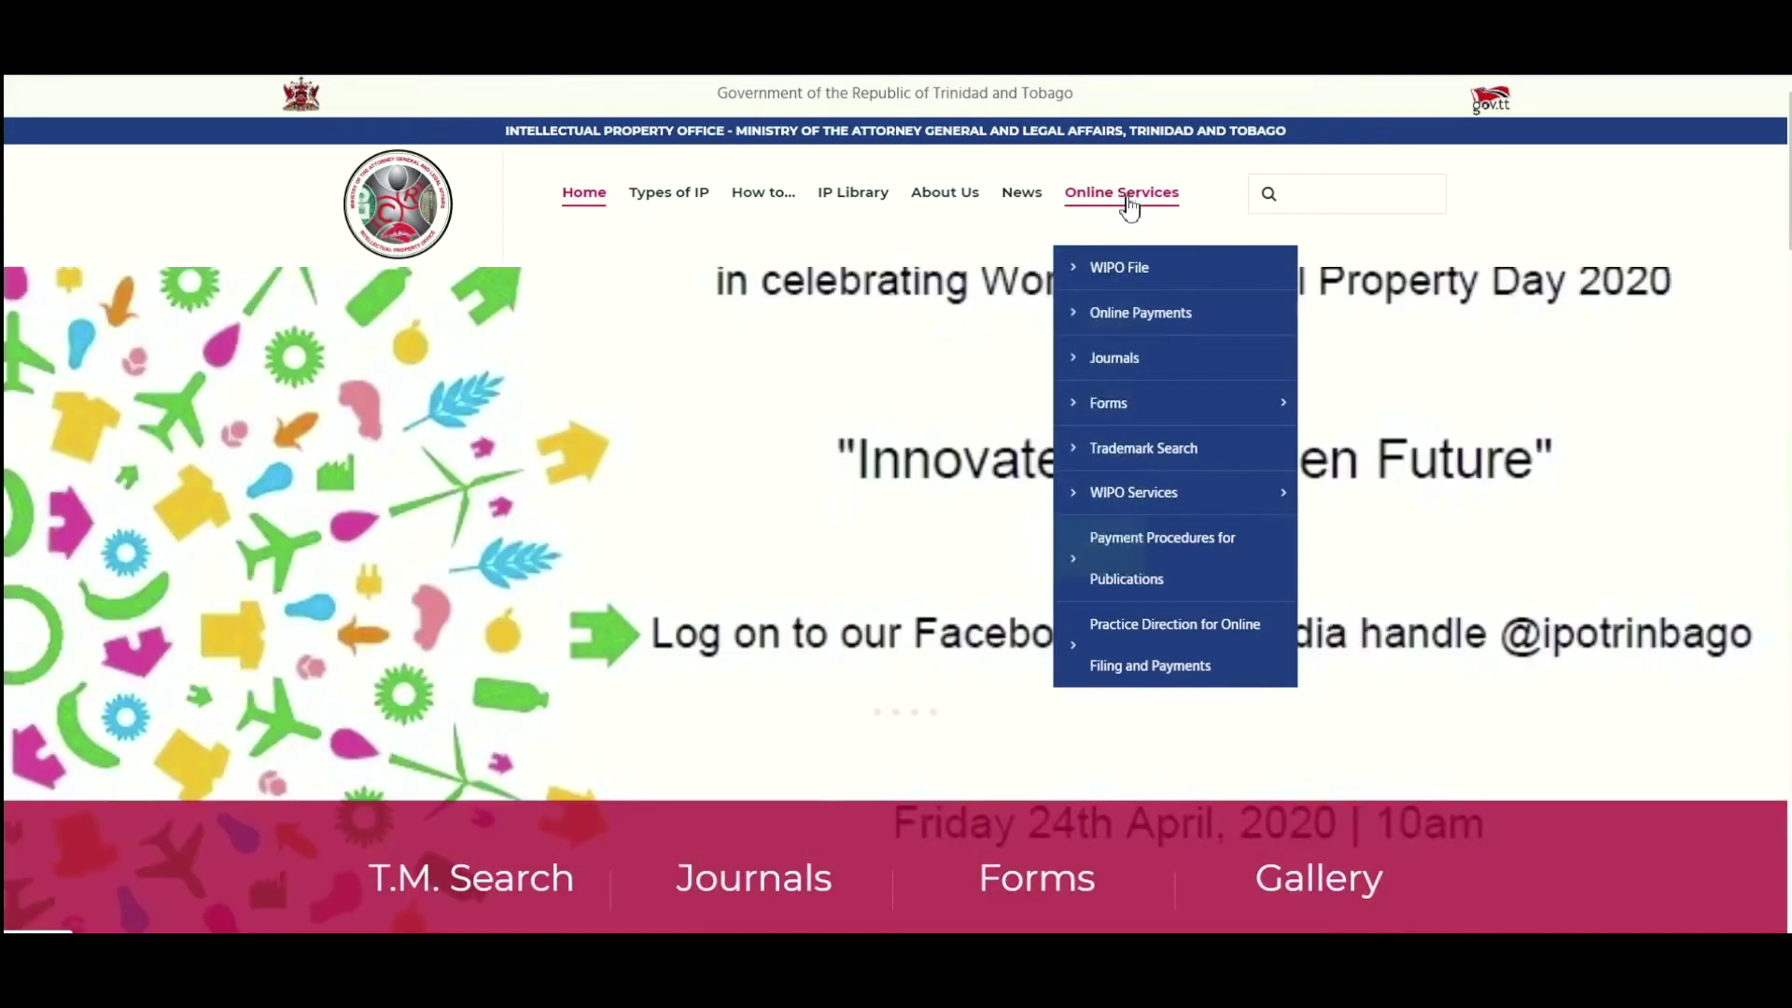
left_click(1141, 278)
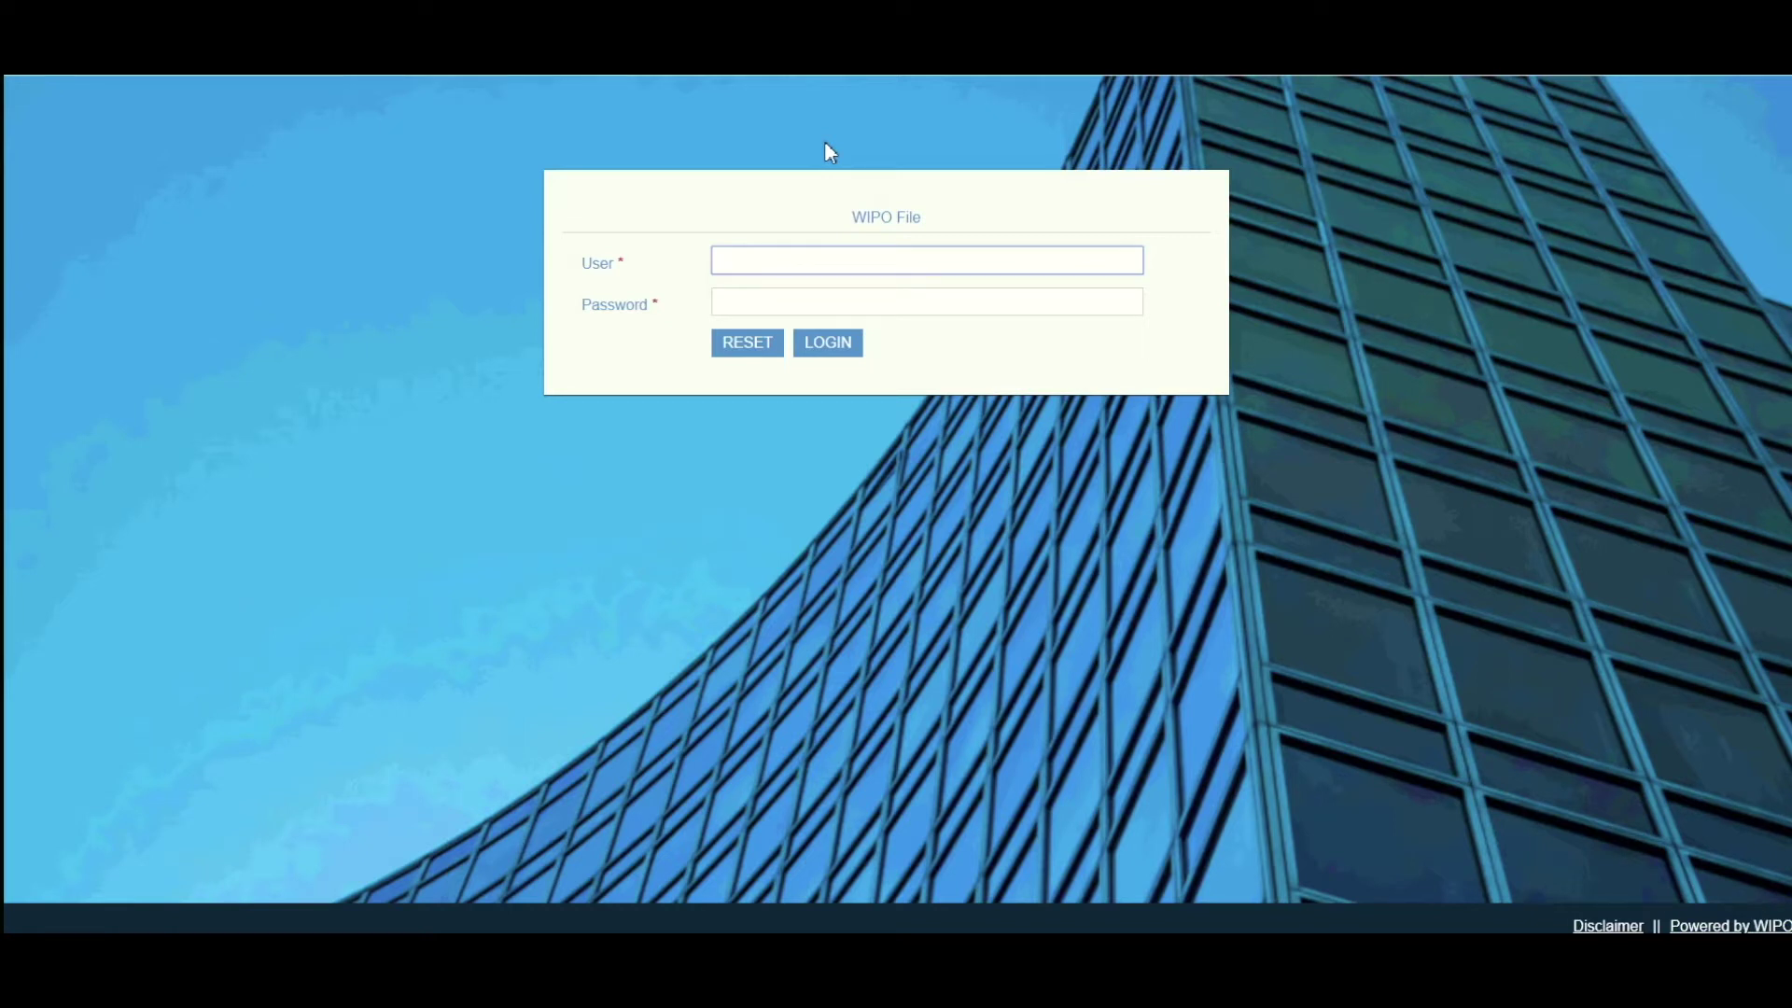
Enter the account username and password and submit the login.
key("Tab")
type("••••••••••")
key("ctrl+v")
key("Return")
Re-enter the username and password to log in to the empty Workbench.
left_click(793, 261)
key("Tab")
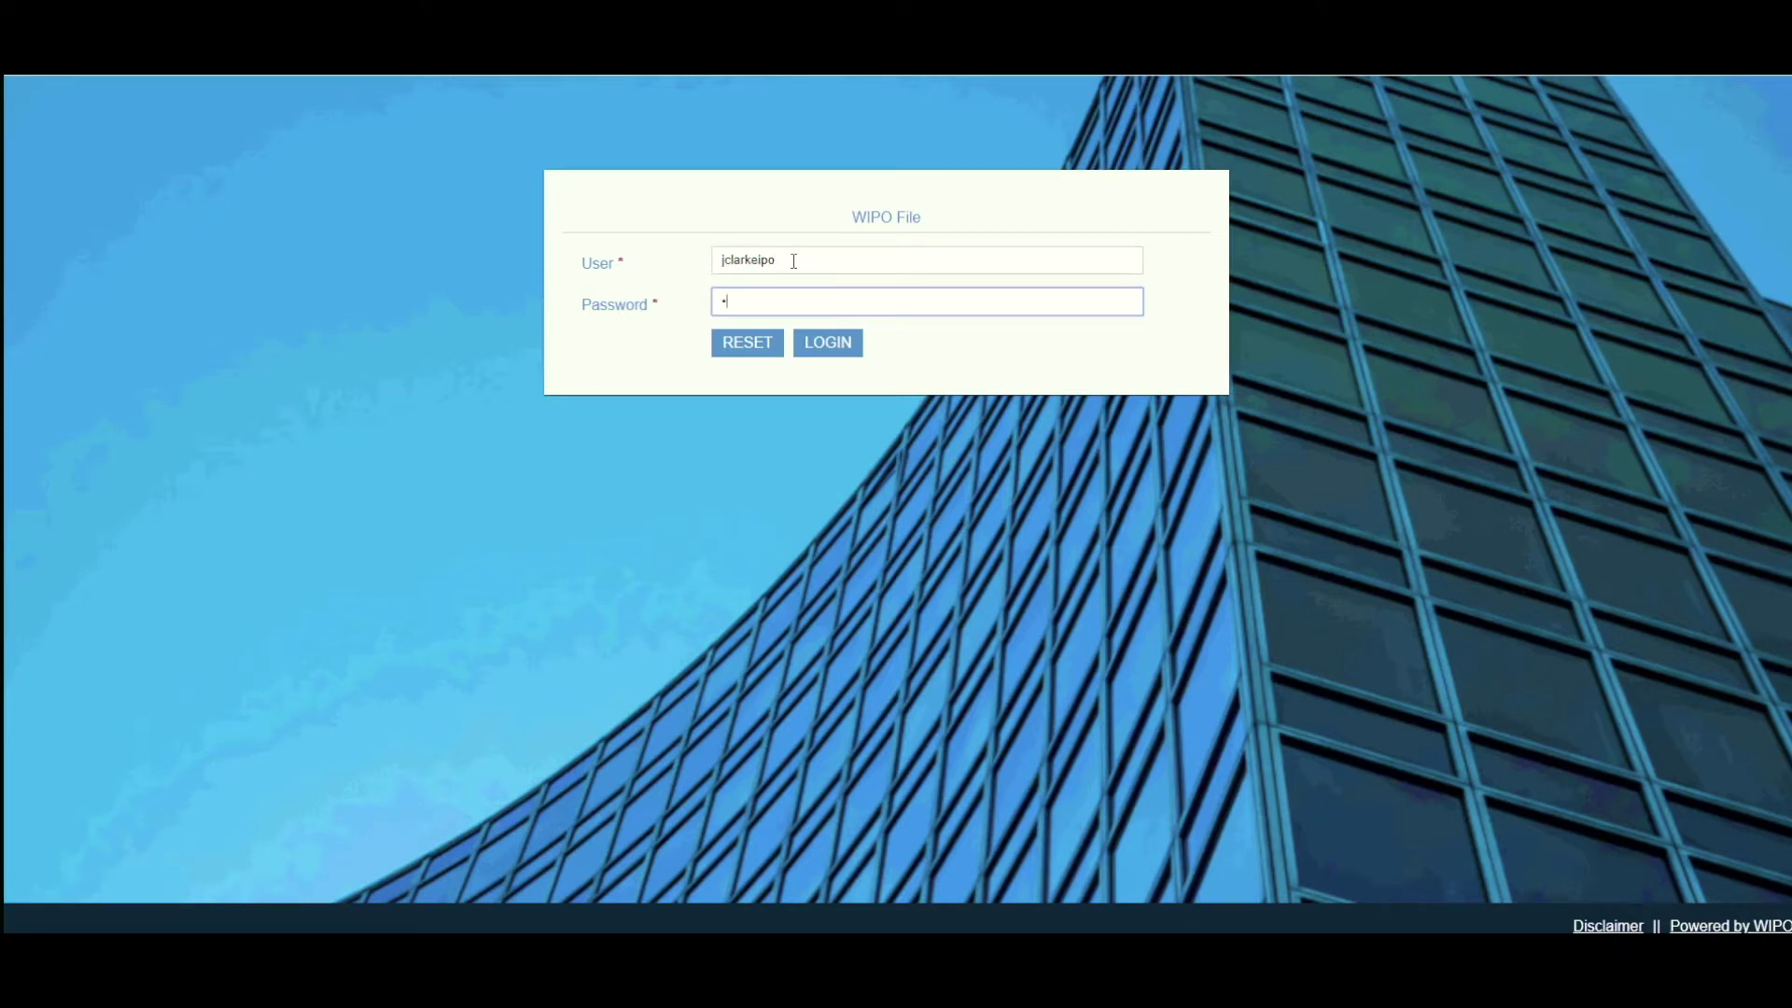
type("••••••••")
key("ctrl+v")
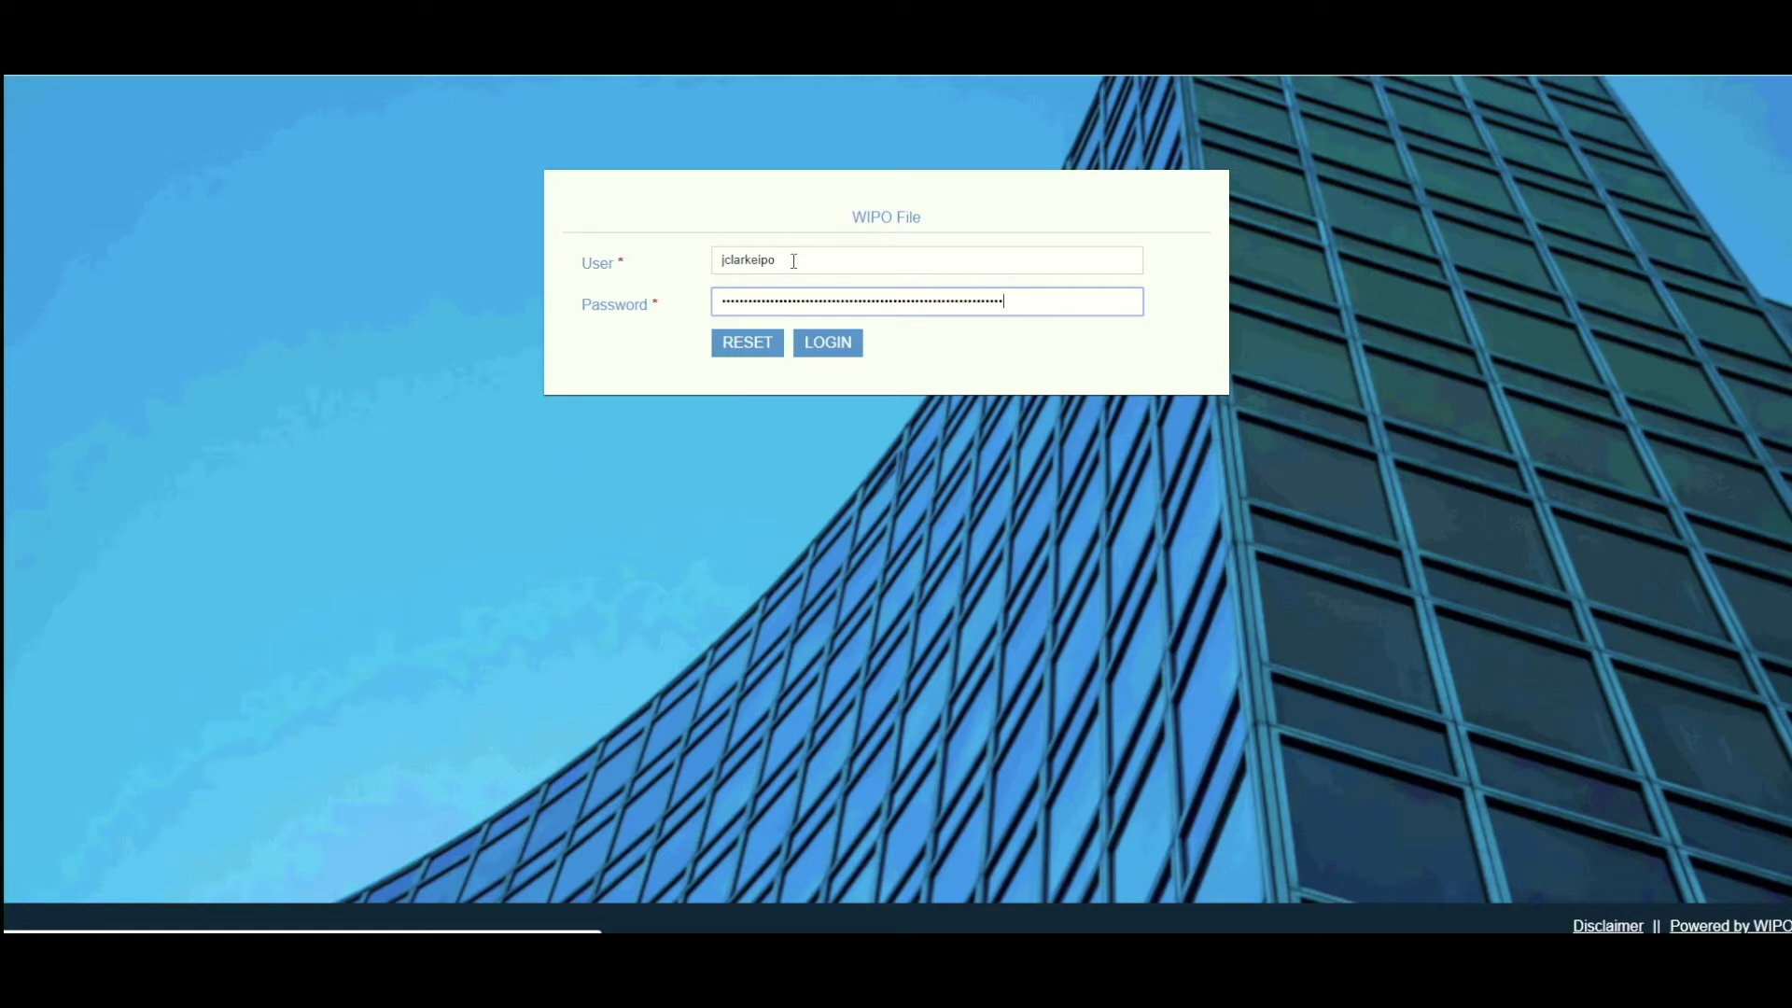
key("Return")
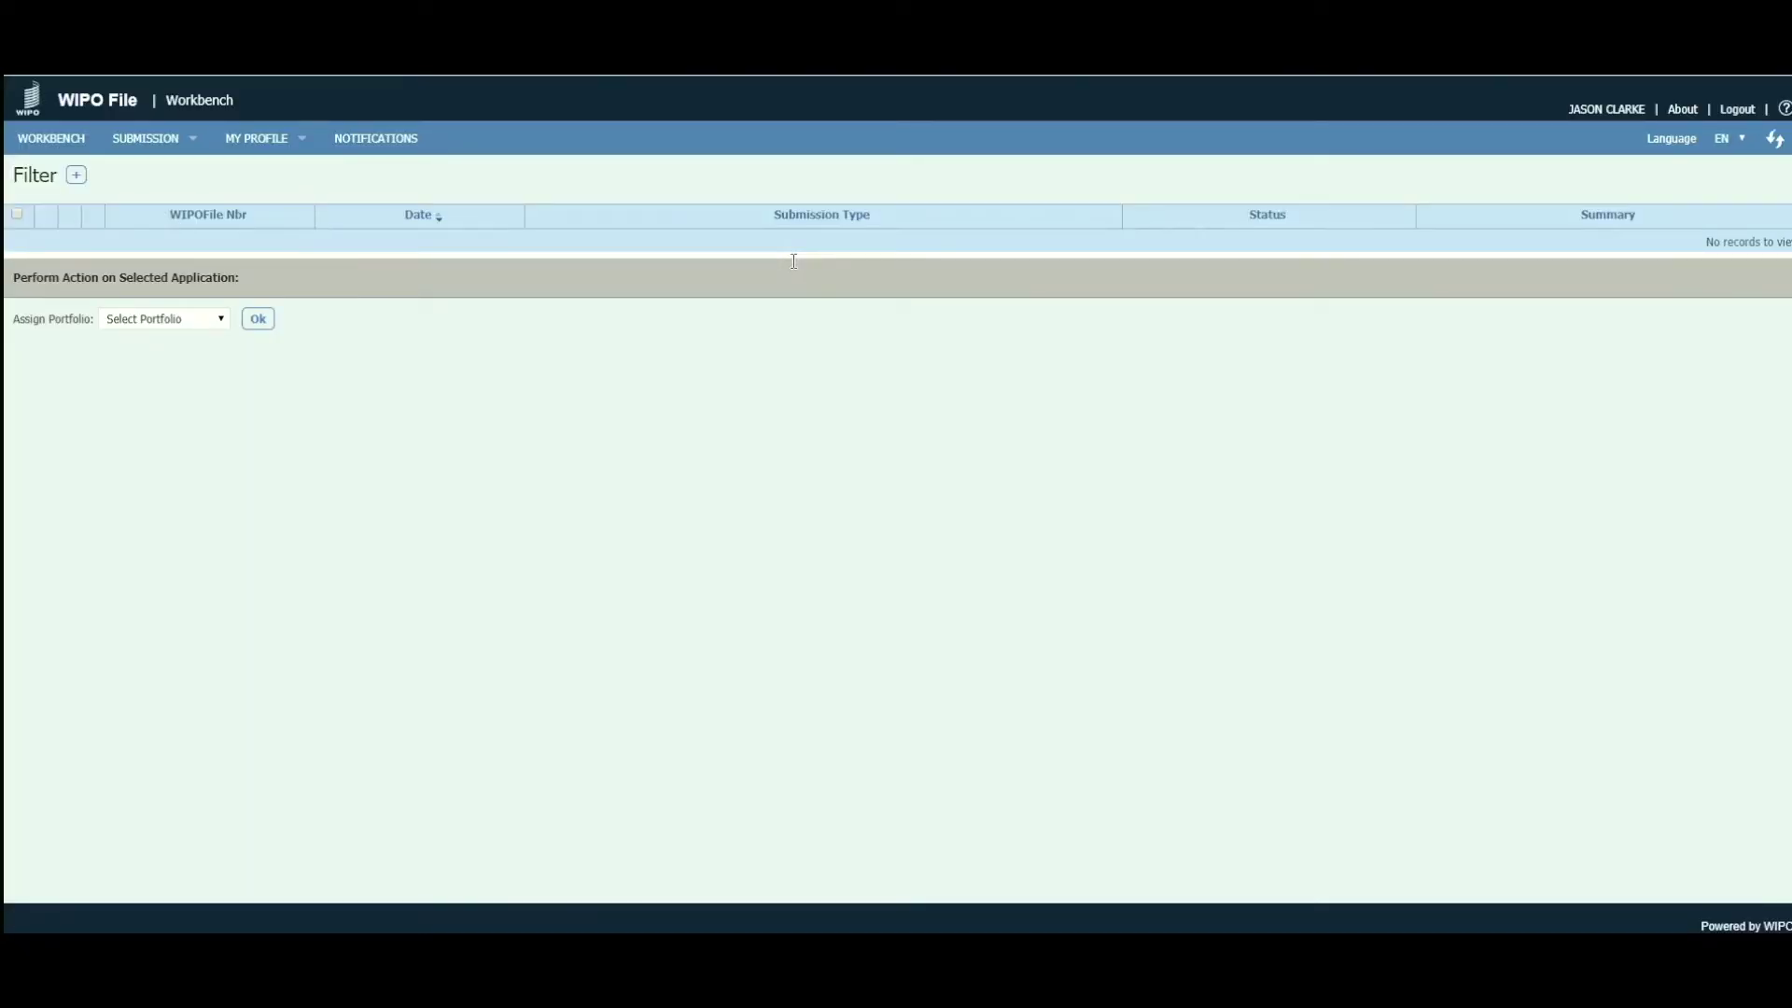
Start a new Trademark submission from the SUBMISSION menu.
left_click(378, 149)
left_click(178, 146)
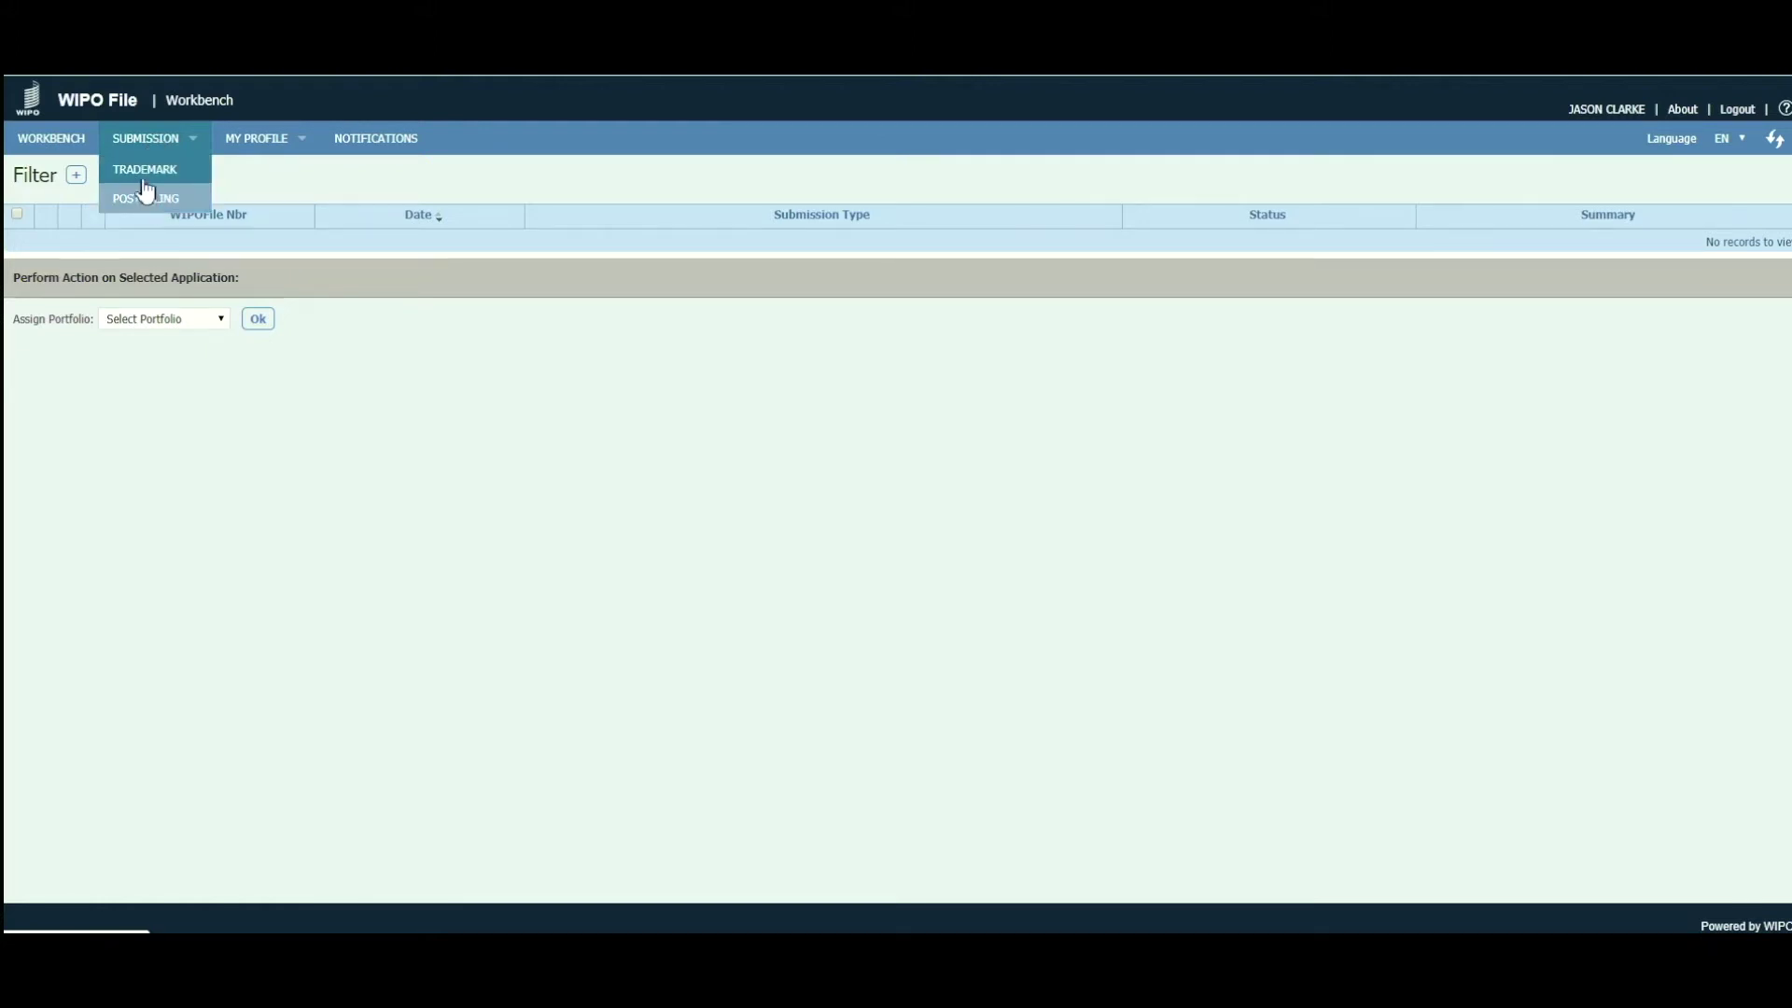
left_click(142, 173)
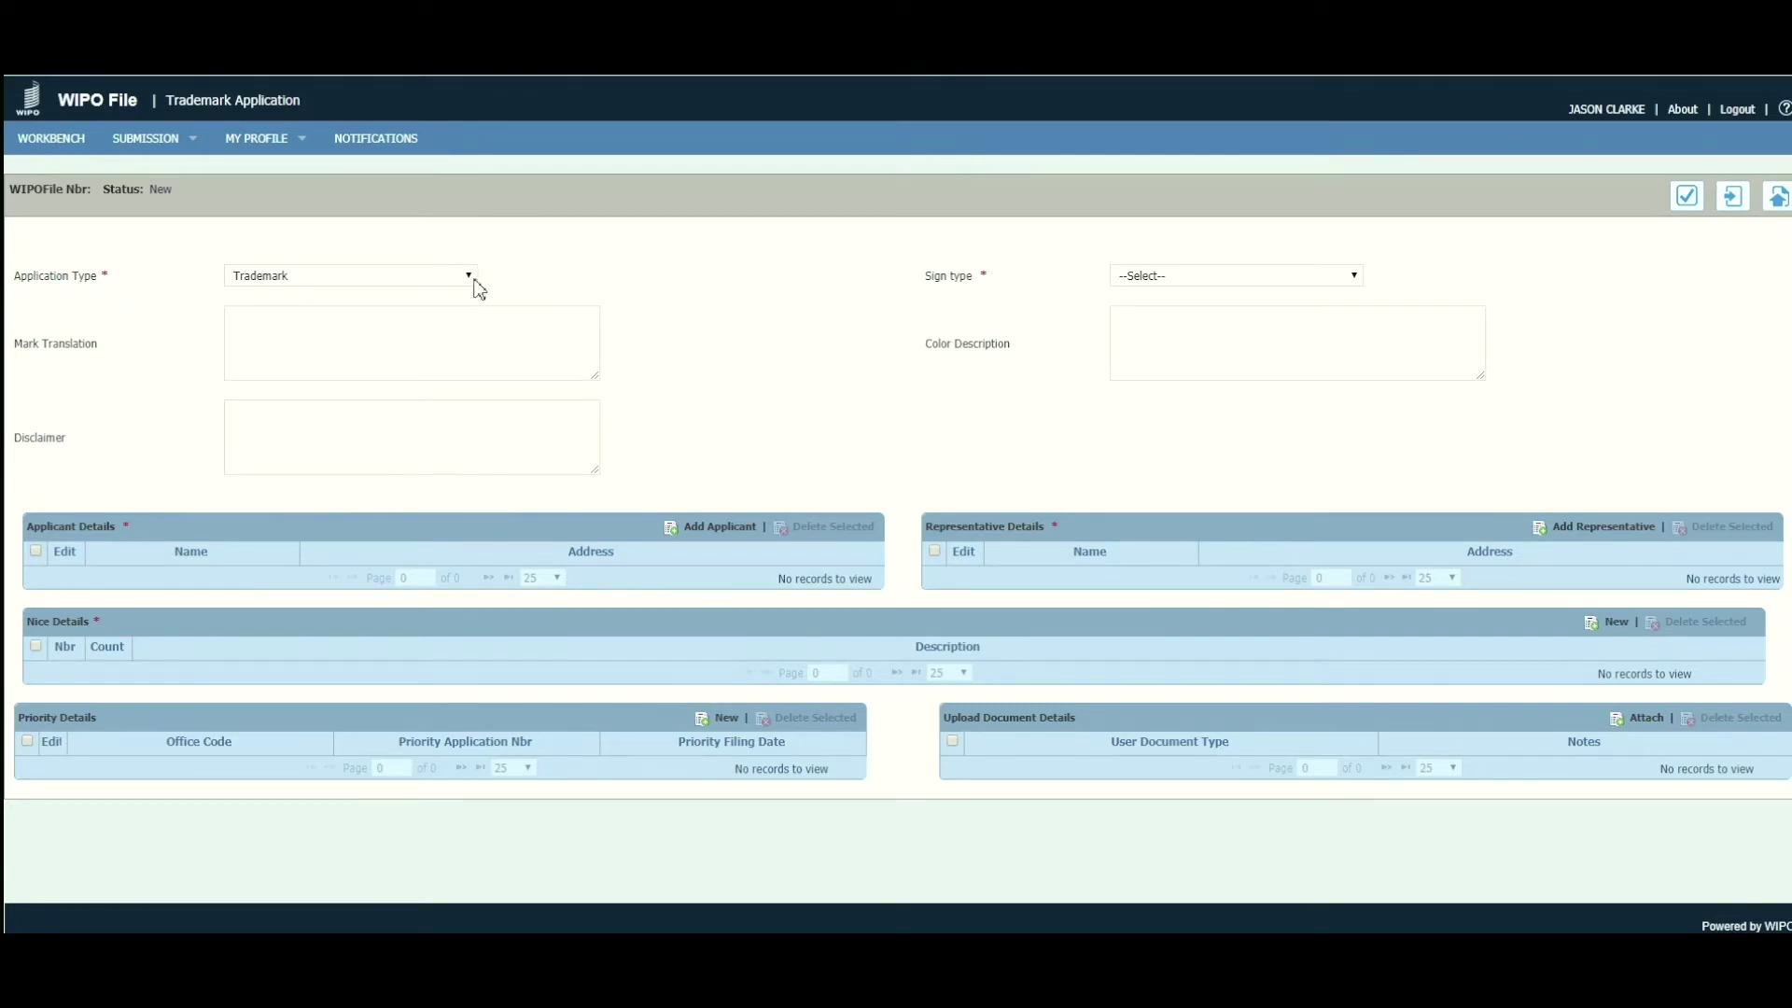
Choose 'Both Name and Logo' as the application's sign type.
left_click(1188, 280)
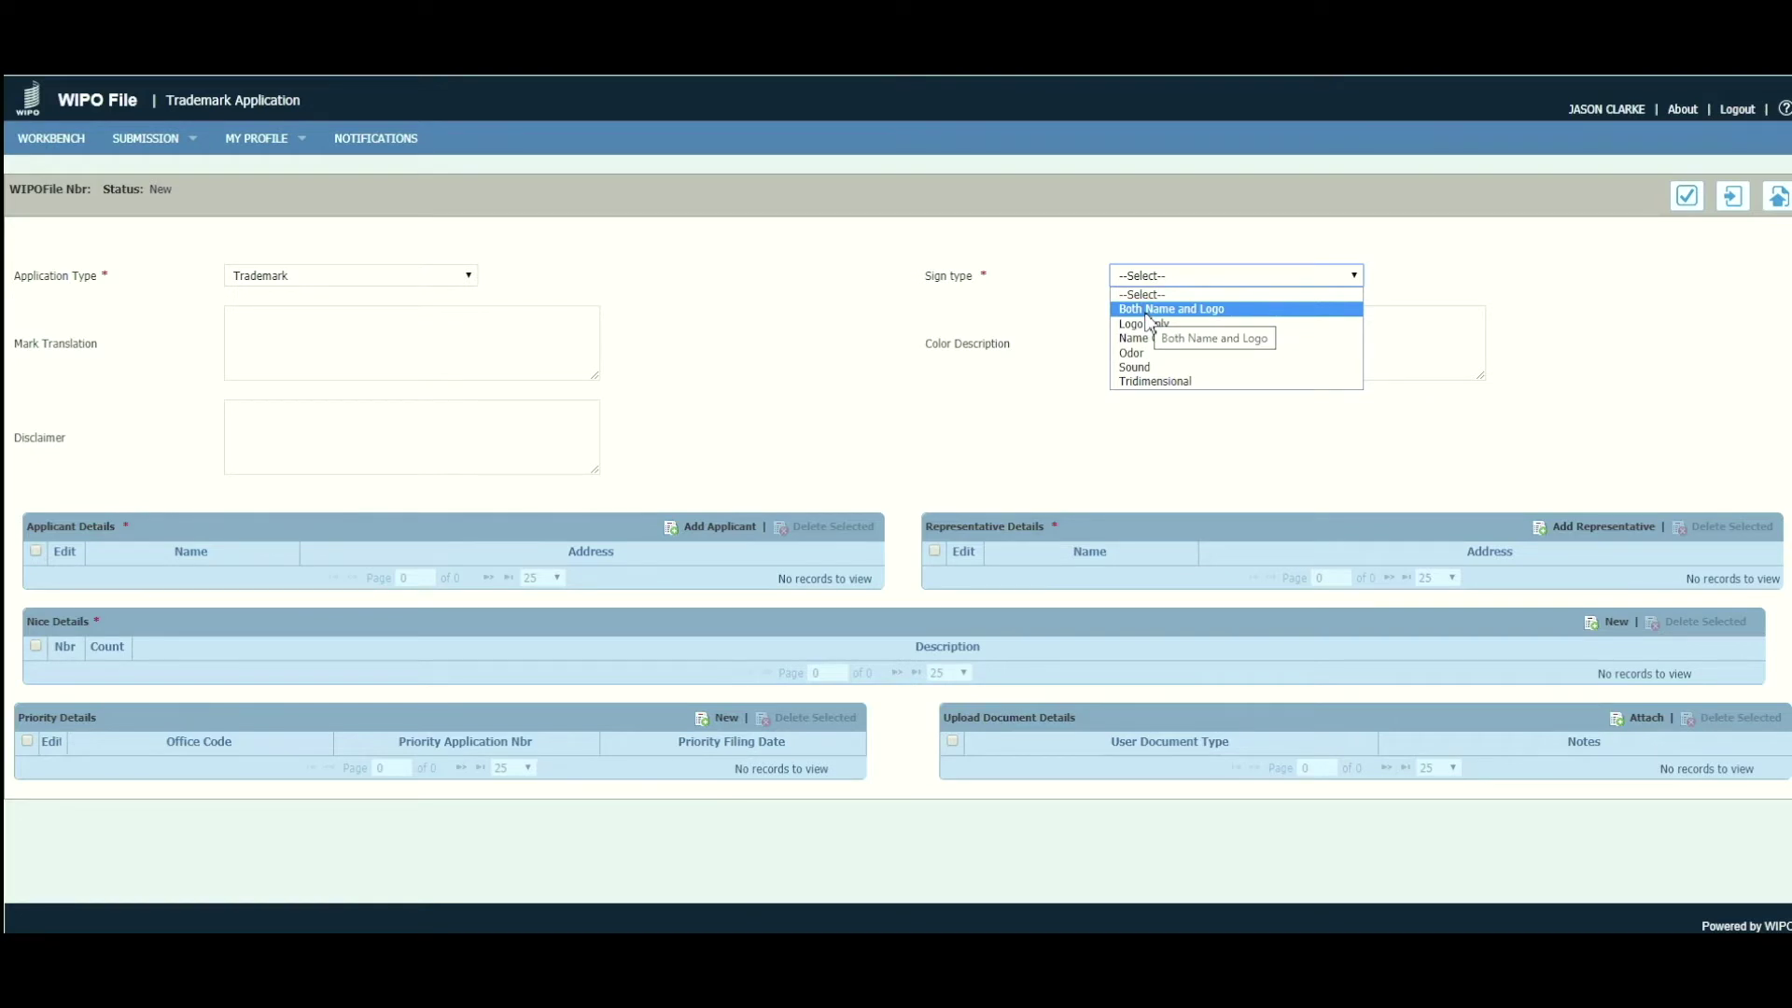
left_click(1147, 312)
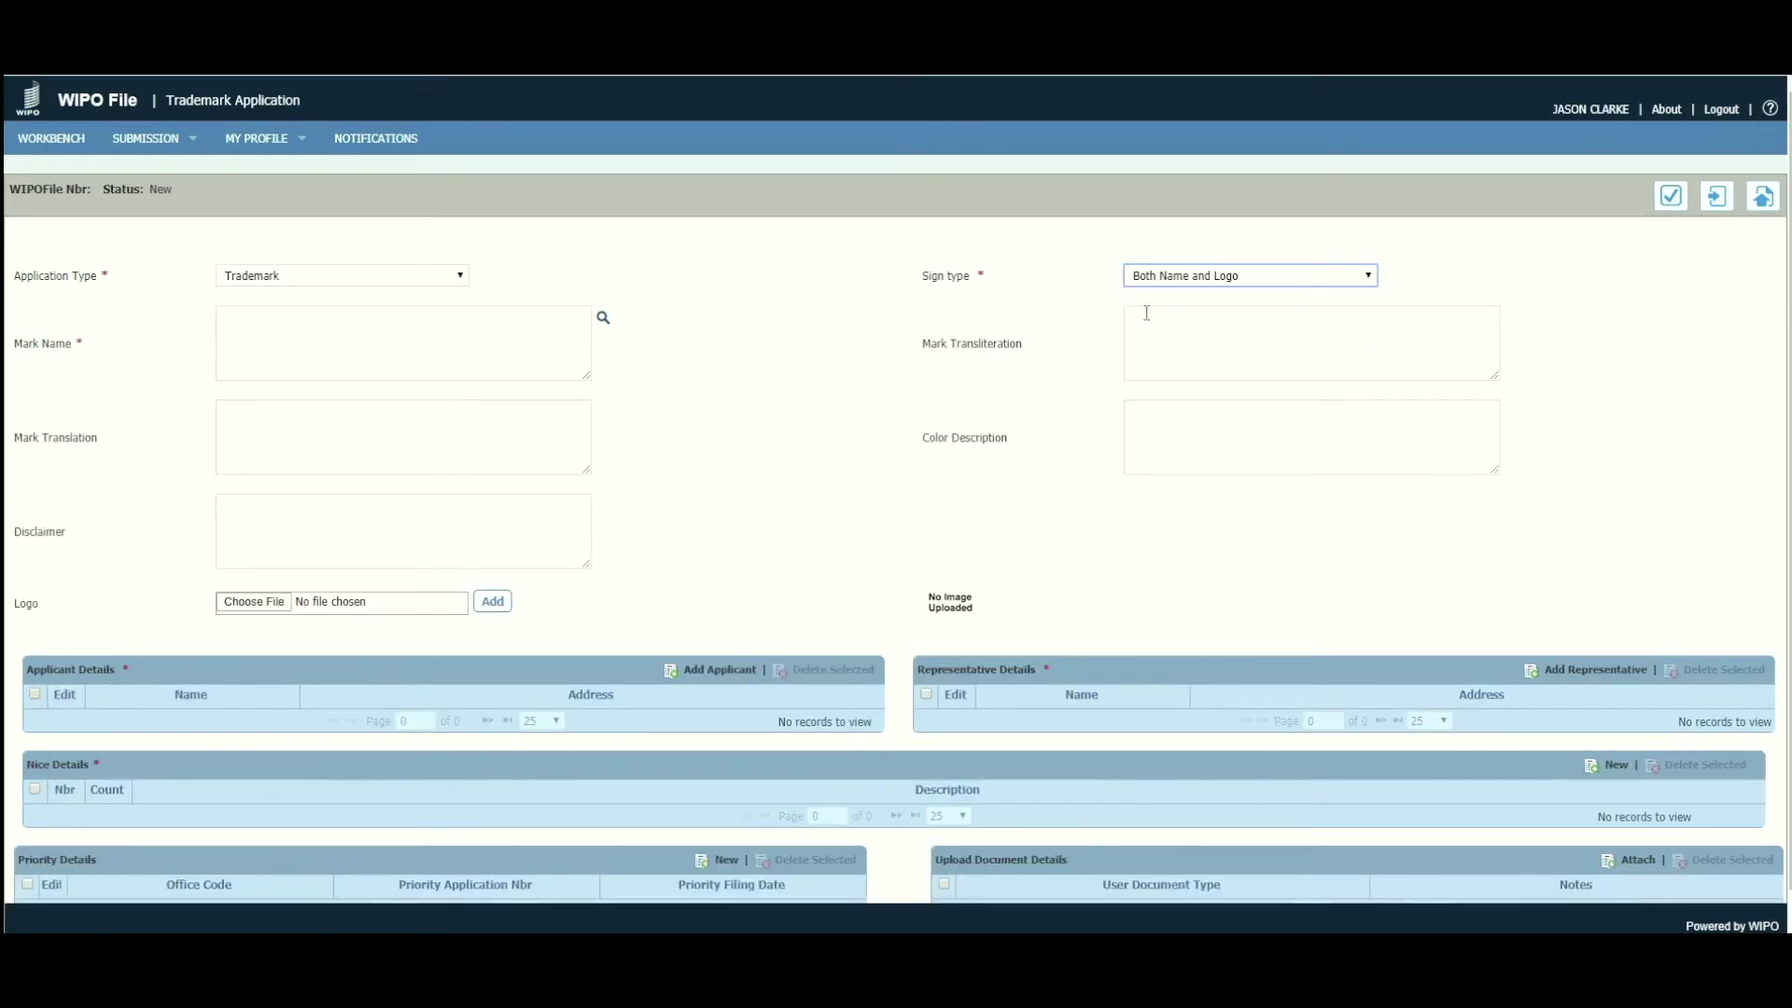
Type the mark name into the Mark Name field, then visit the translation and disclaimer fields.
left_click(278, 330)
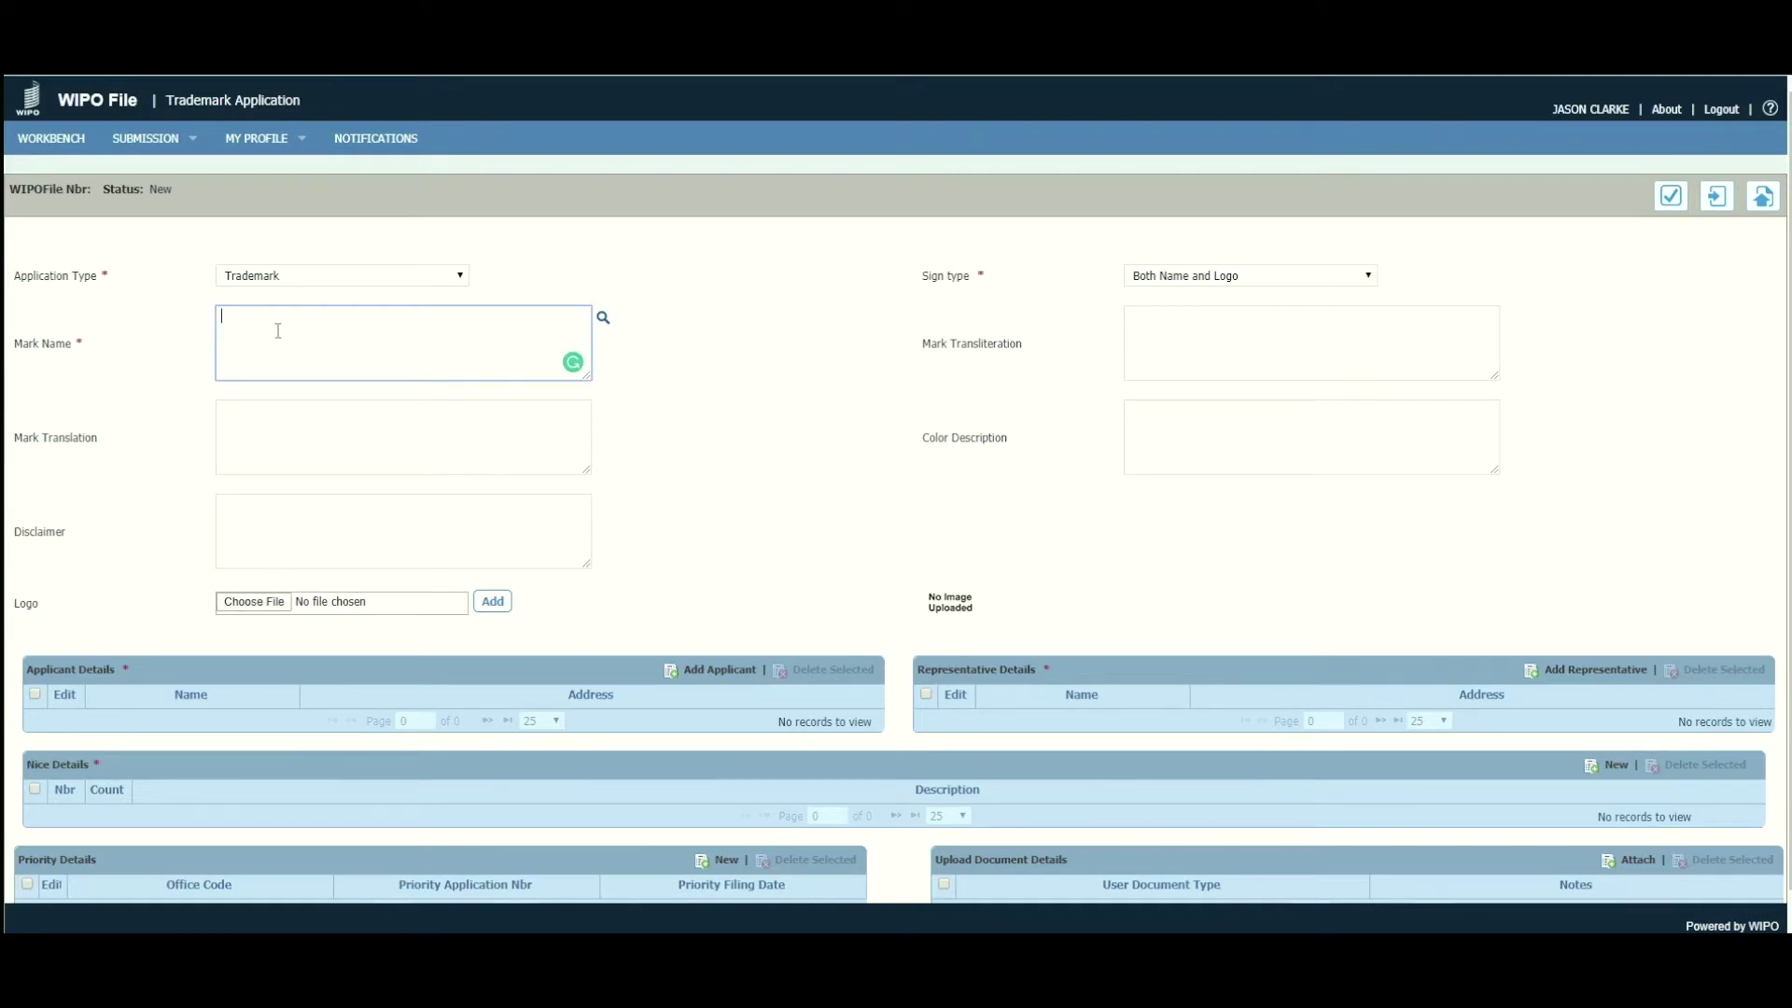
type("Jason")
left_click(240, 431)
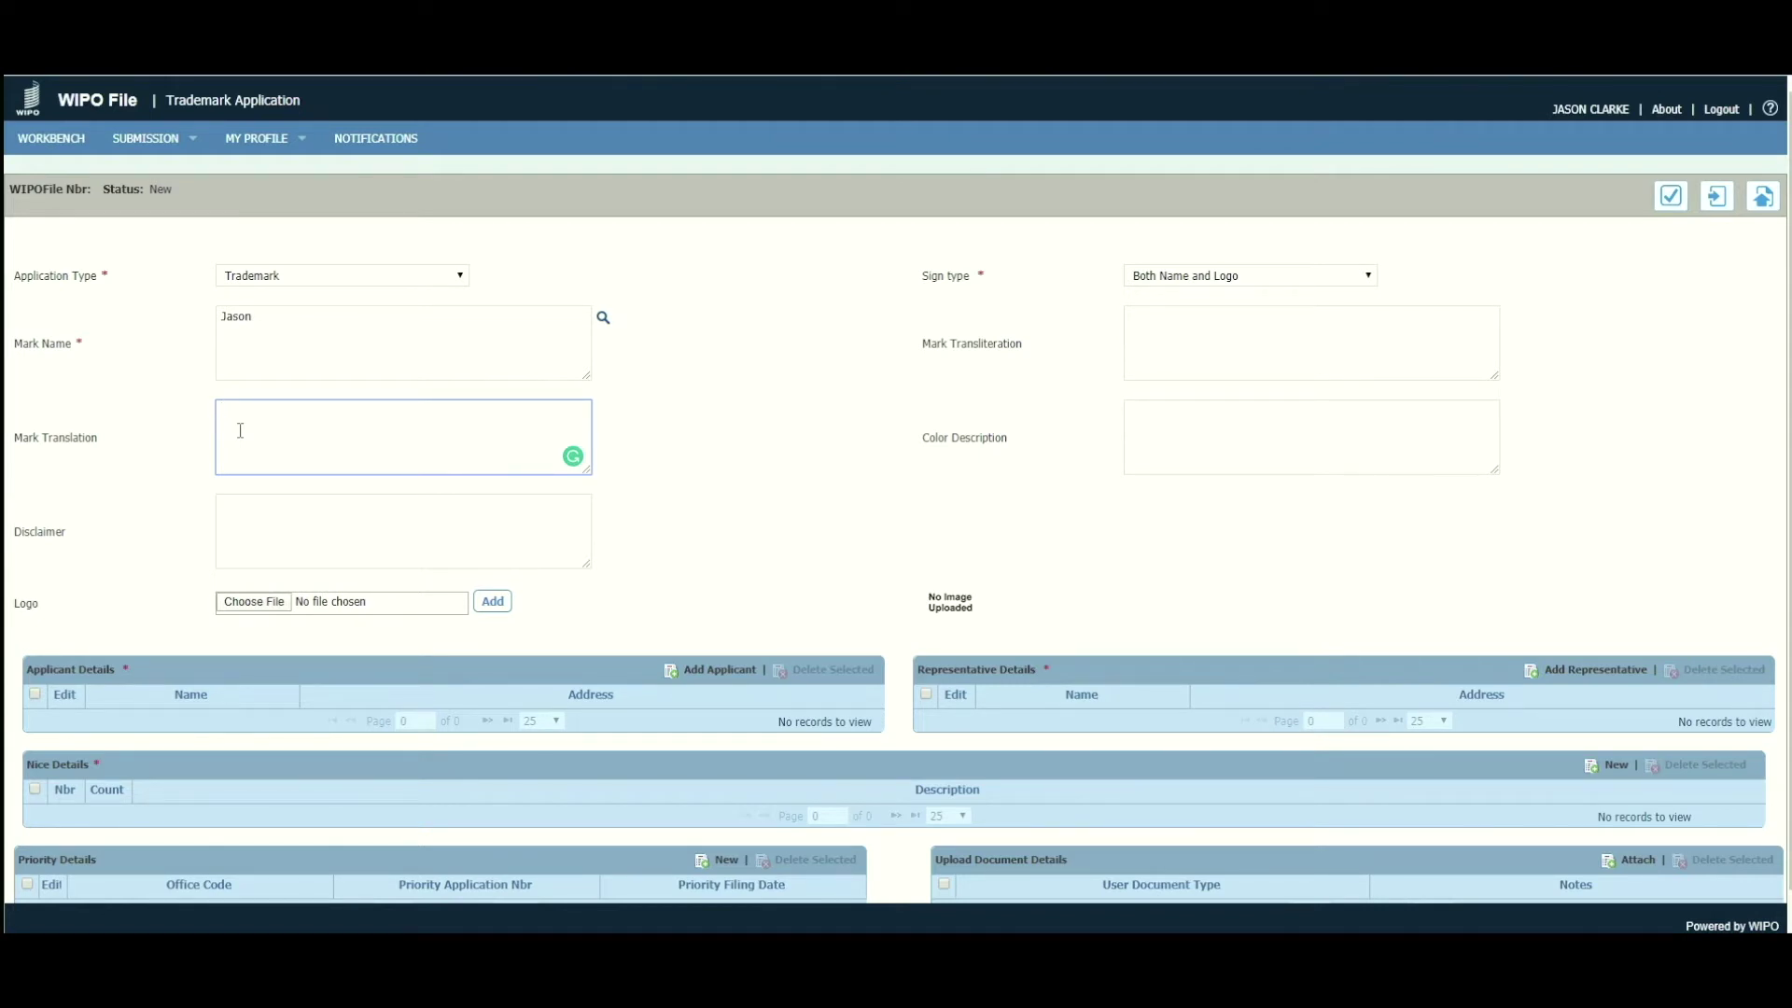
left_click(263, 513)
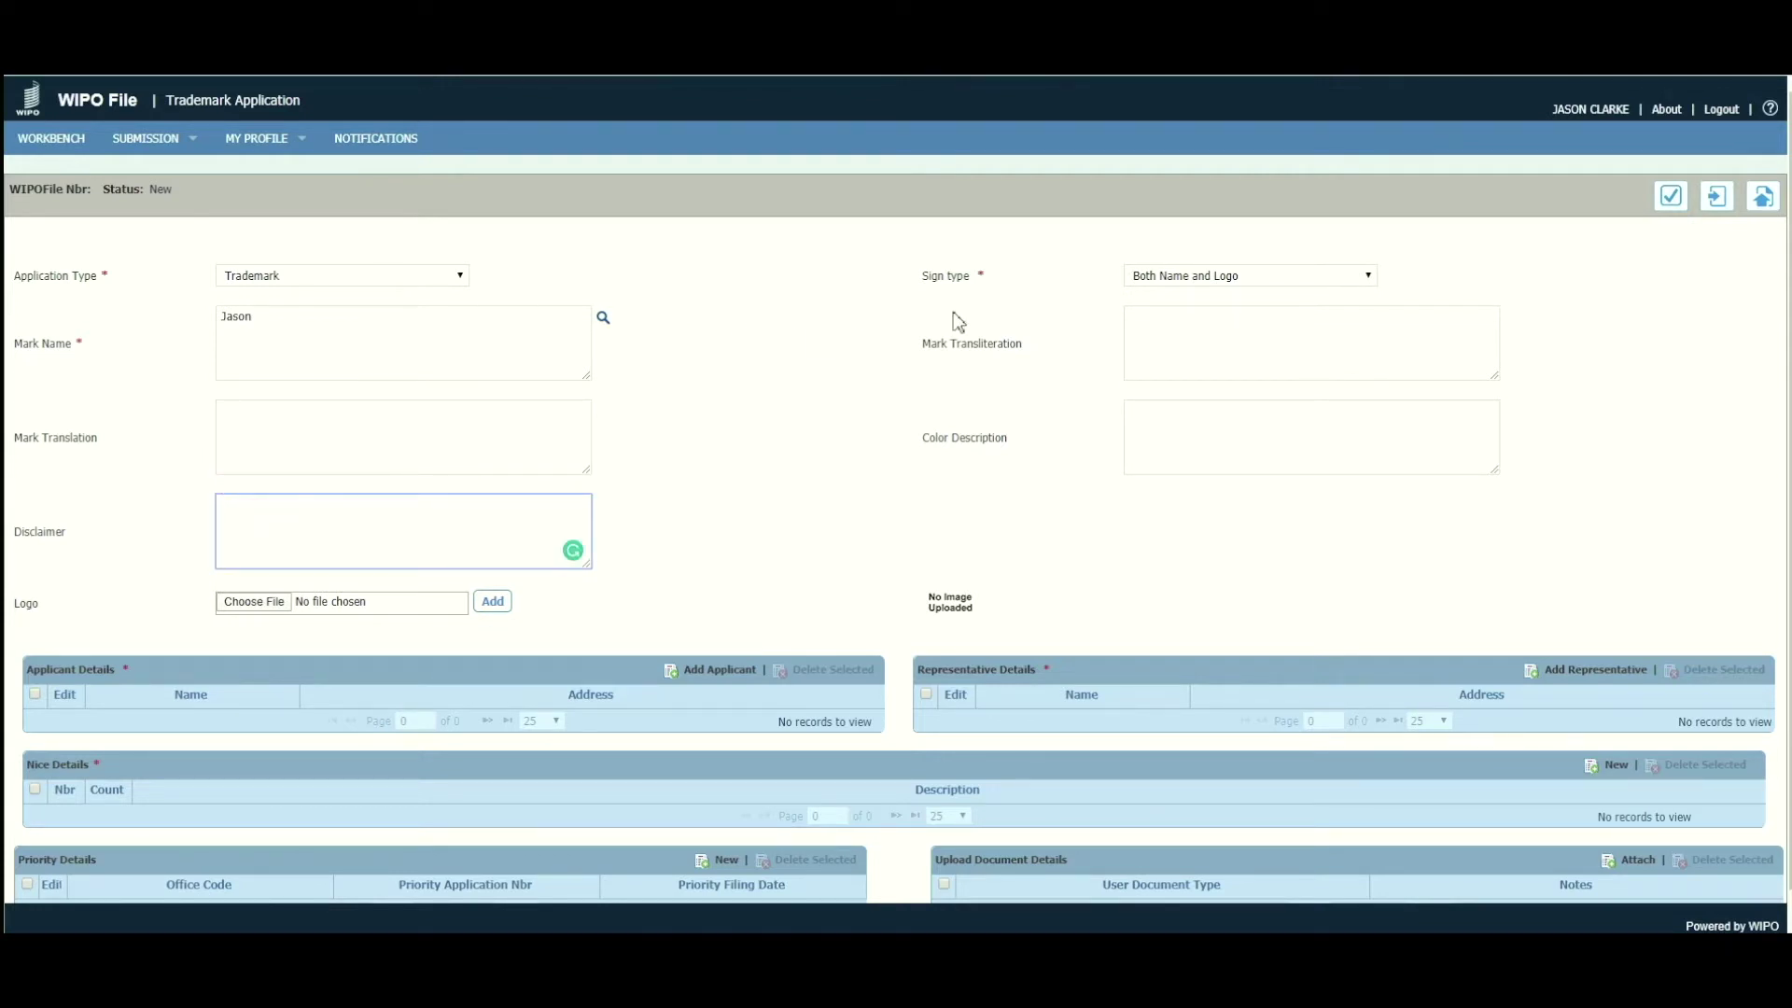
Check the transliteration and color description fields, keeping sign type as Both Name and Logo.
left_click(1150, 338)
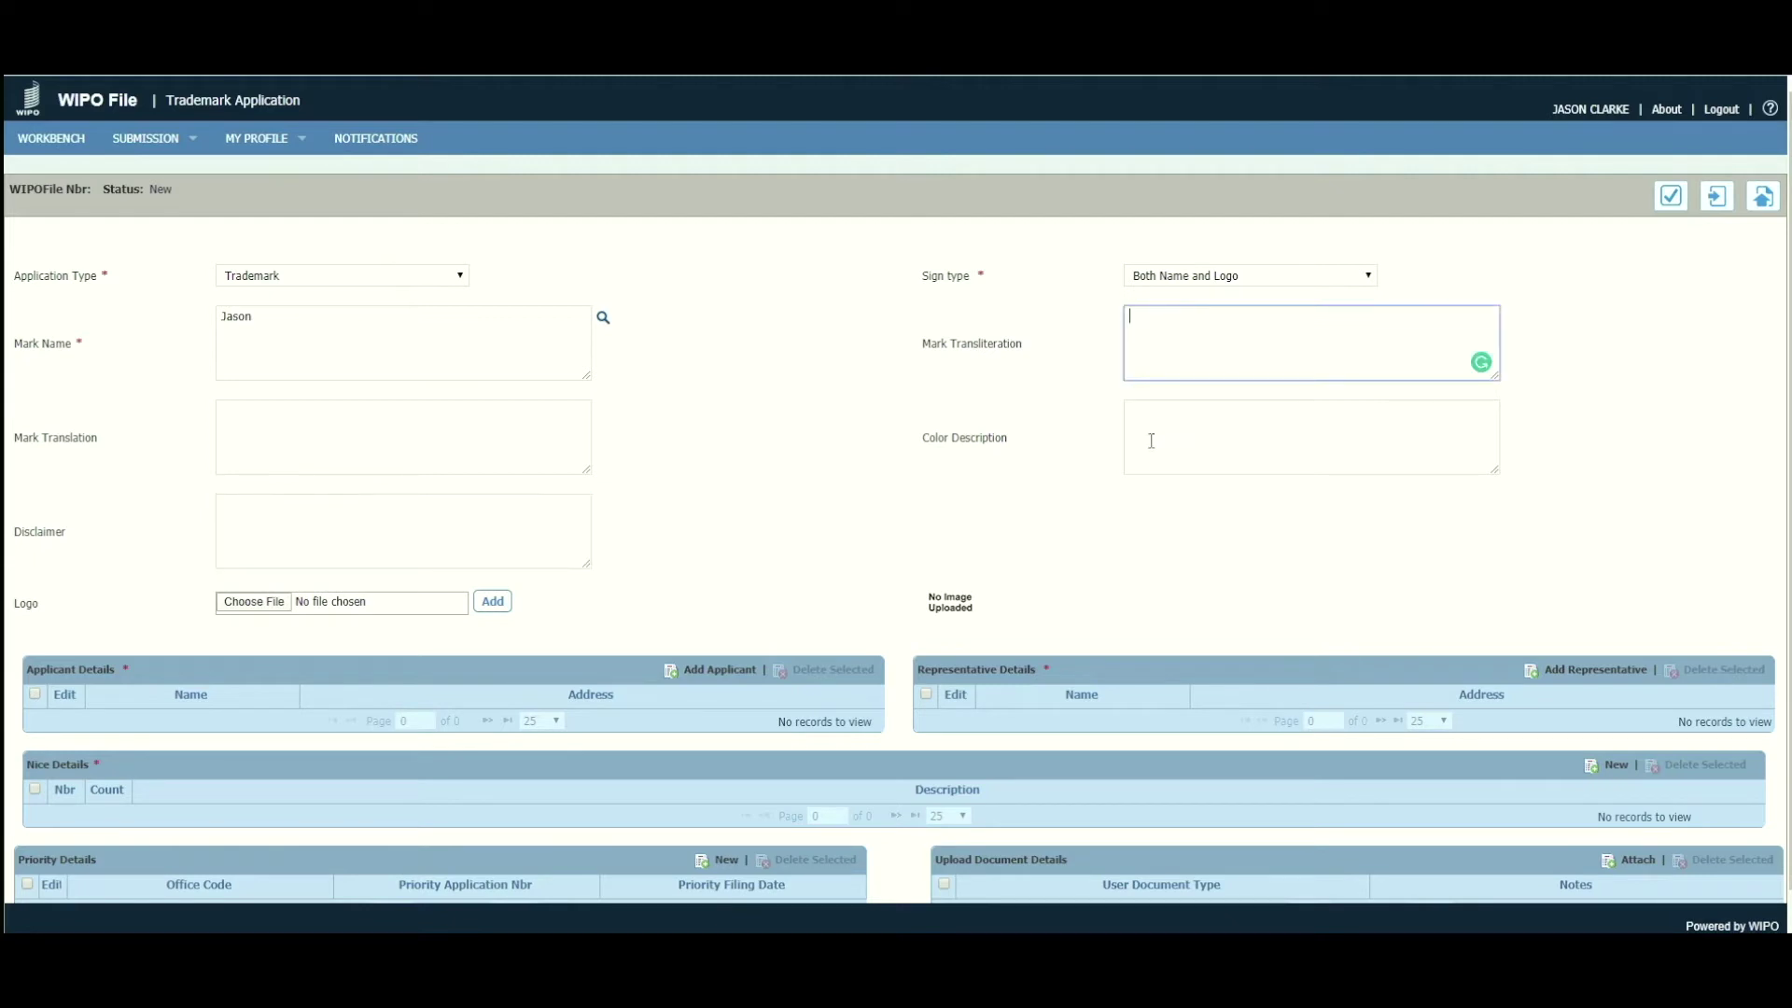
left_click(1154, 441)
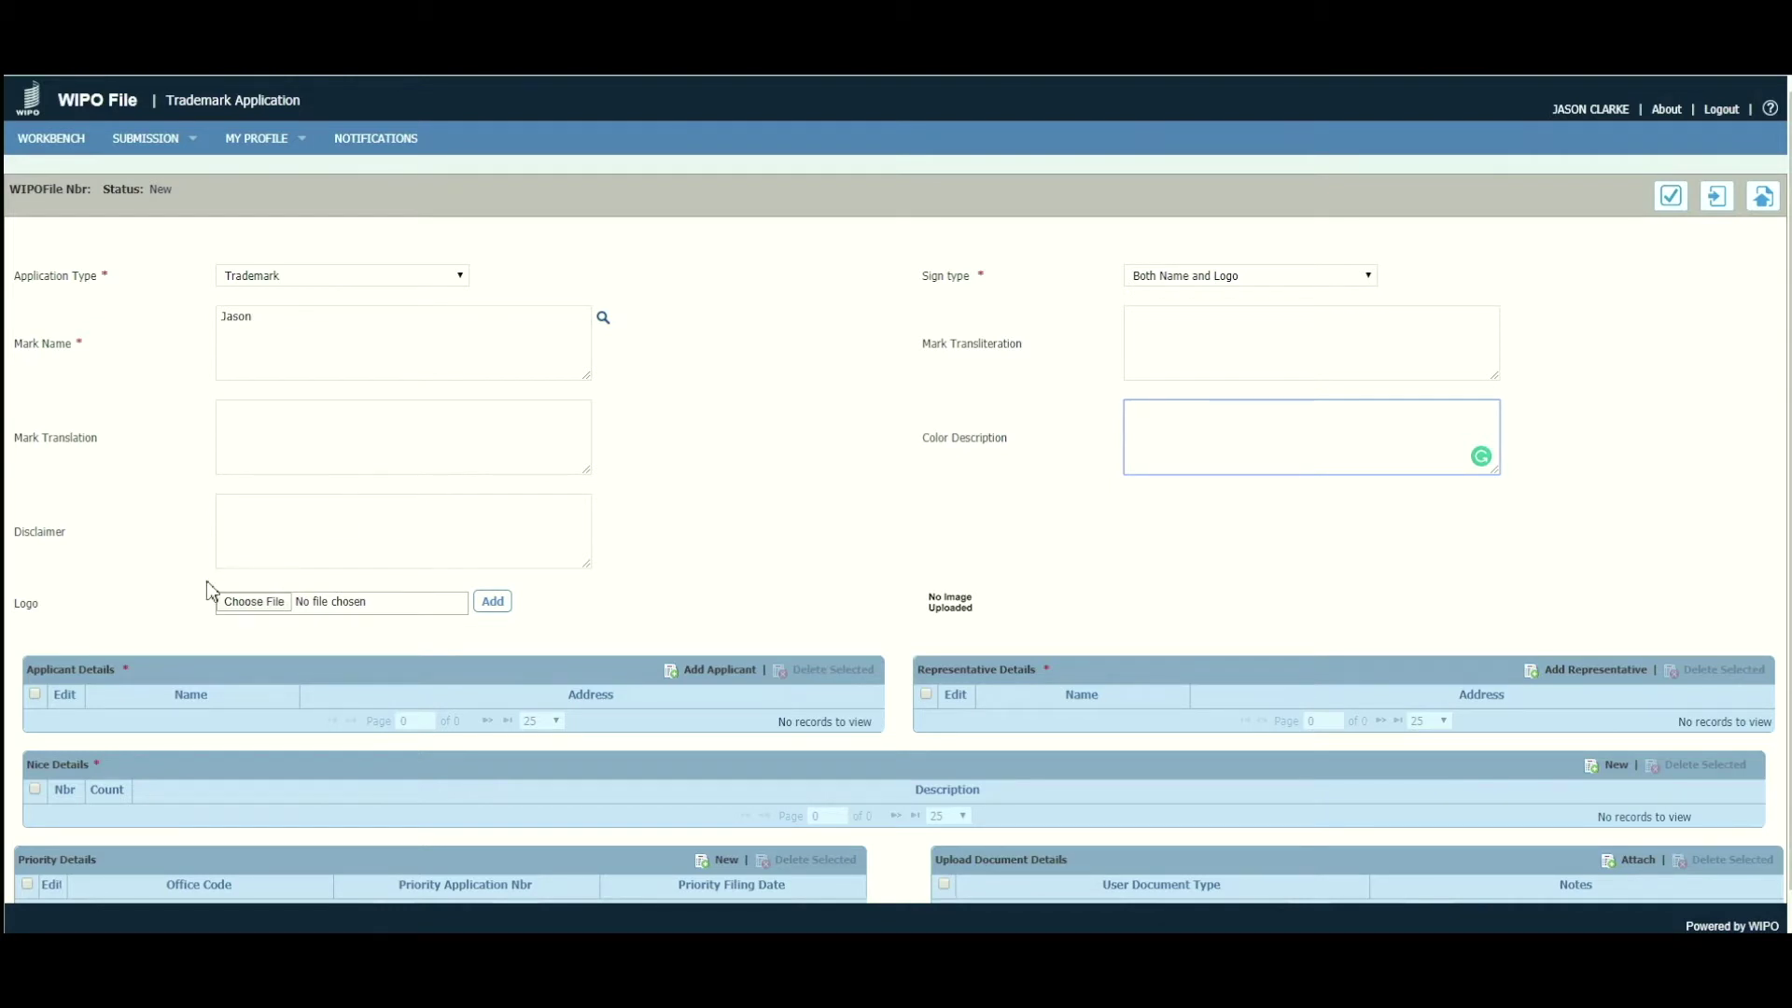
left_click(256, 603)
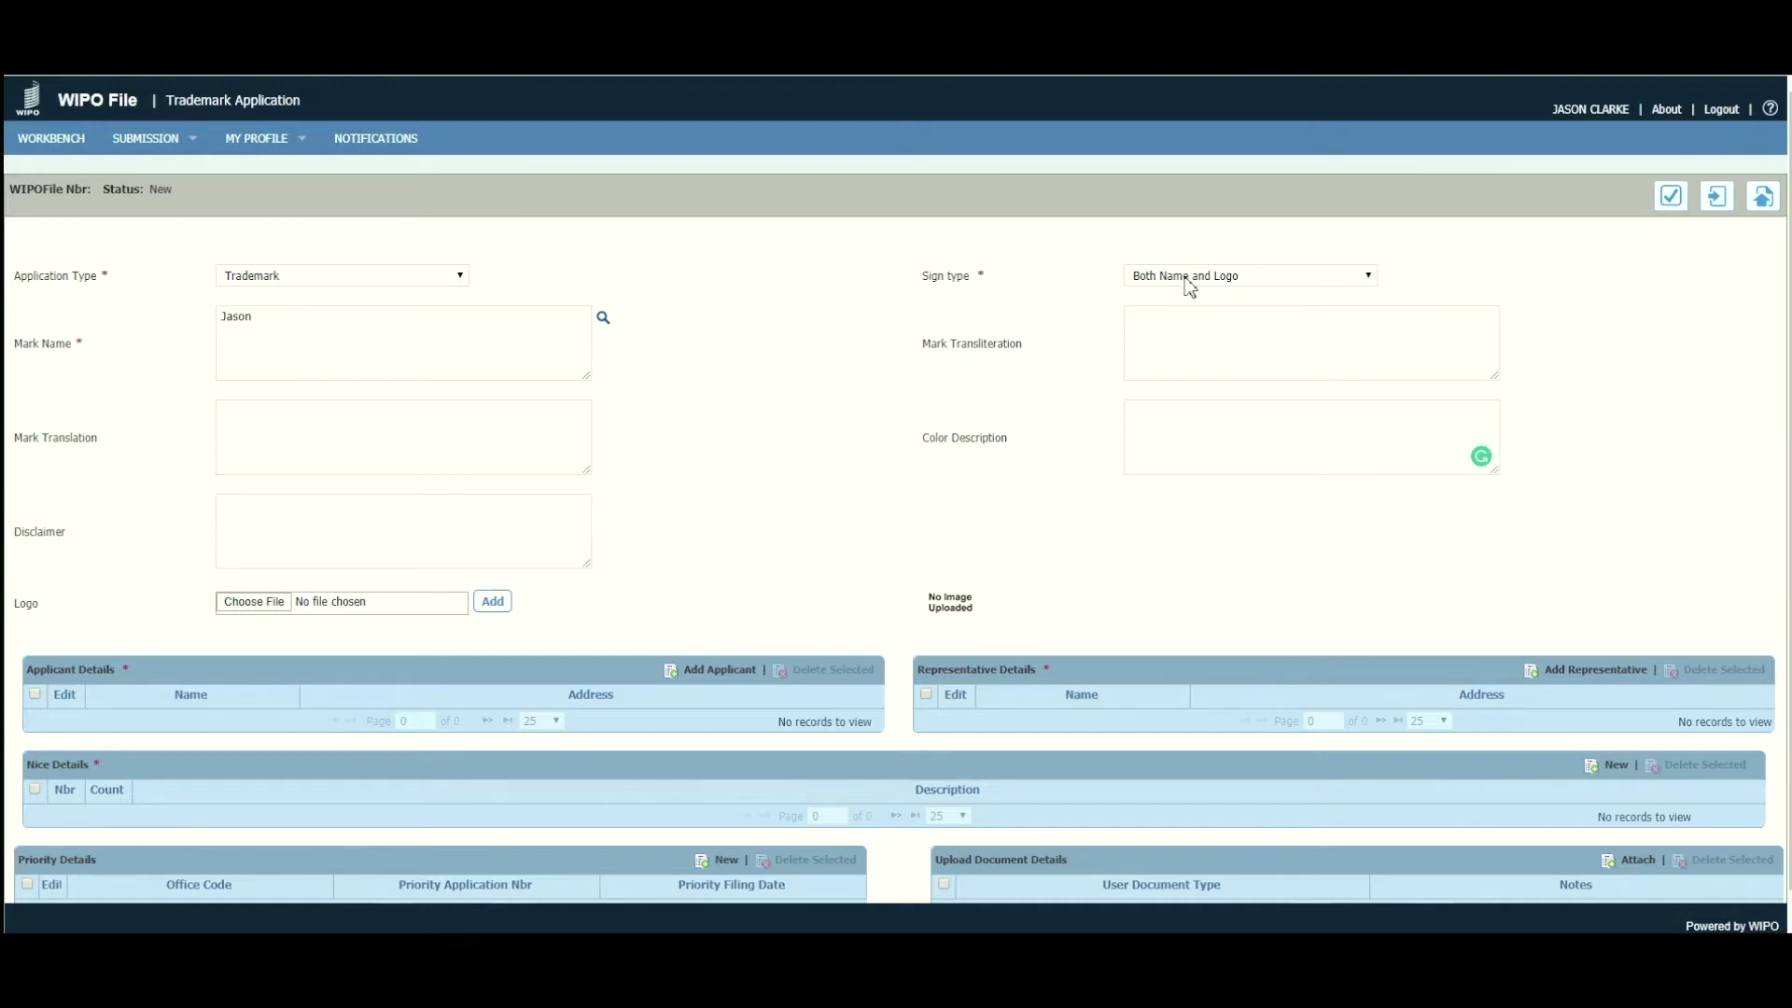
left_click(1190, 283)
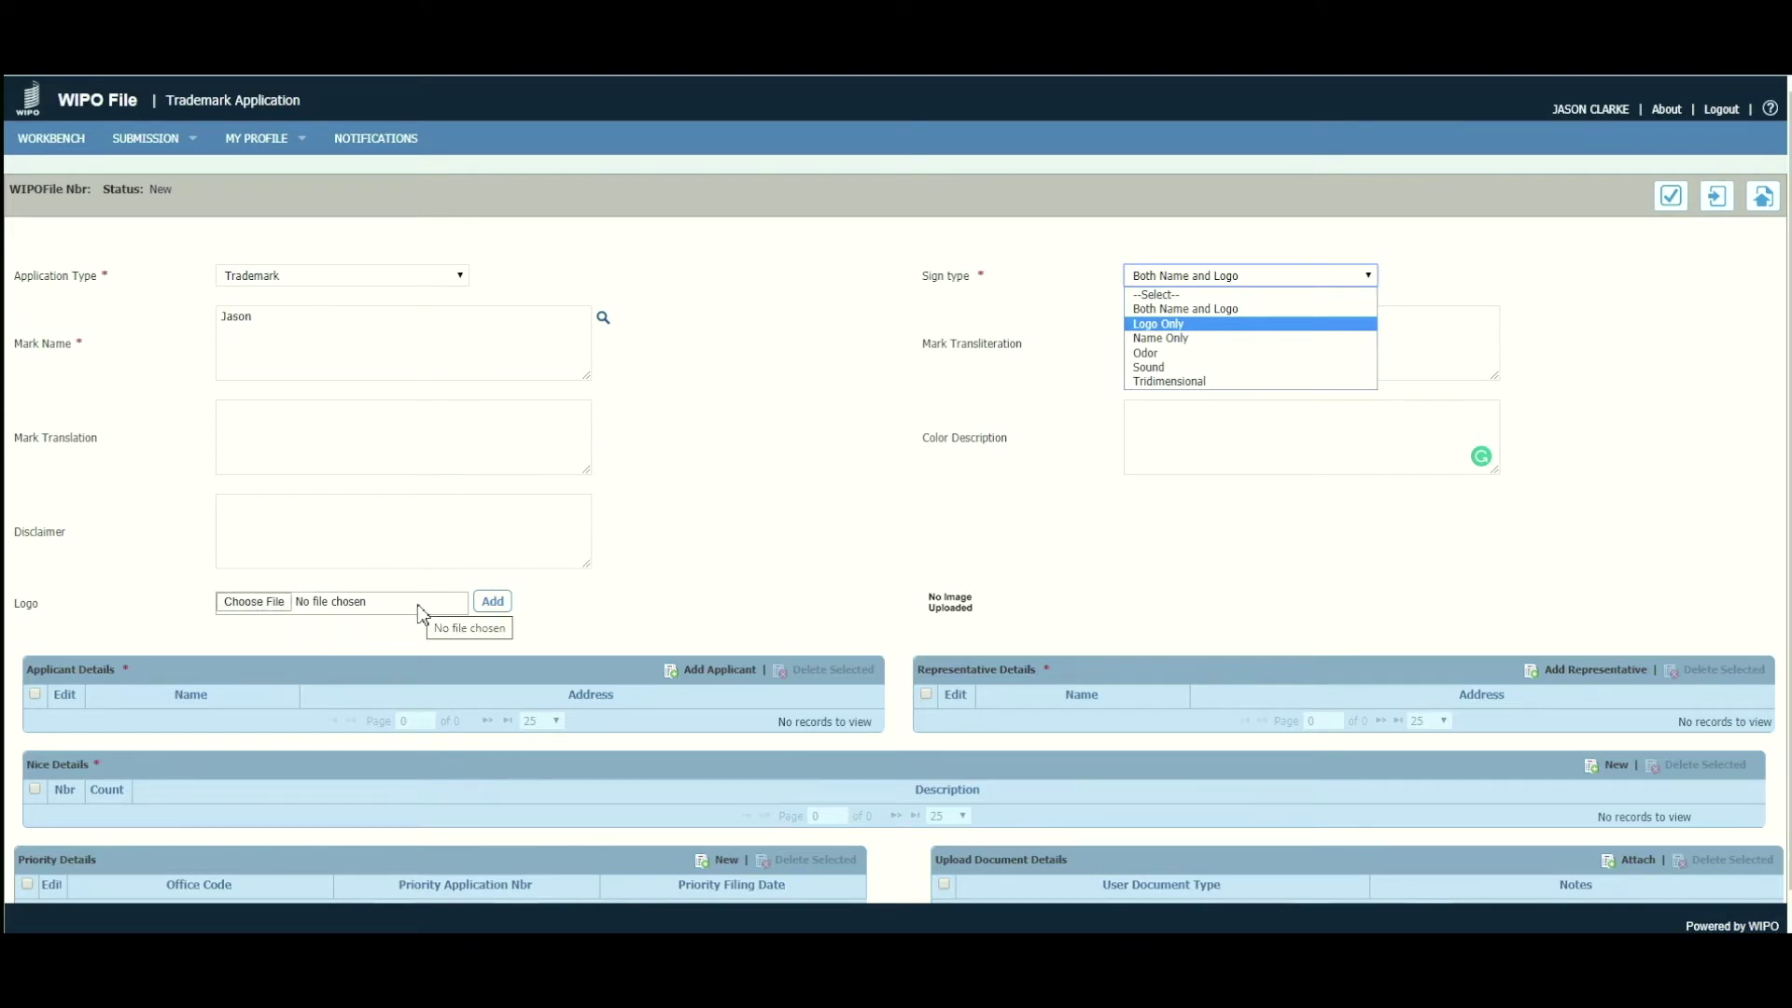
left_click(1207, 308)
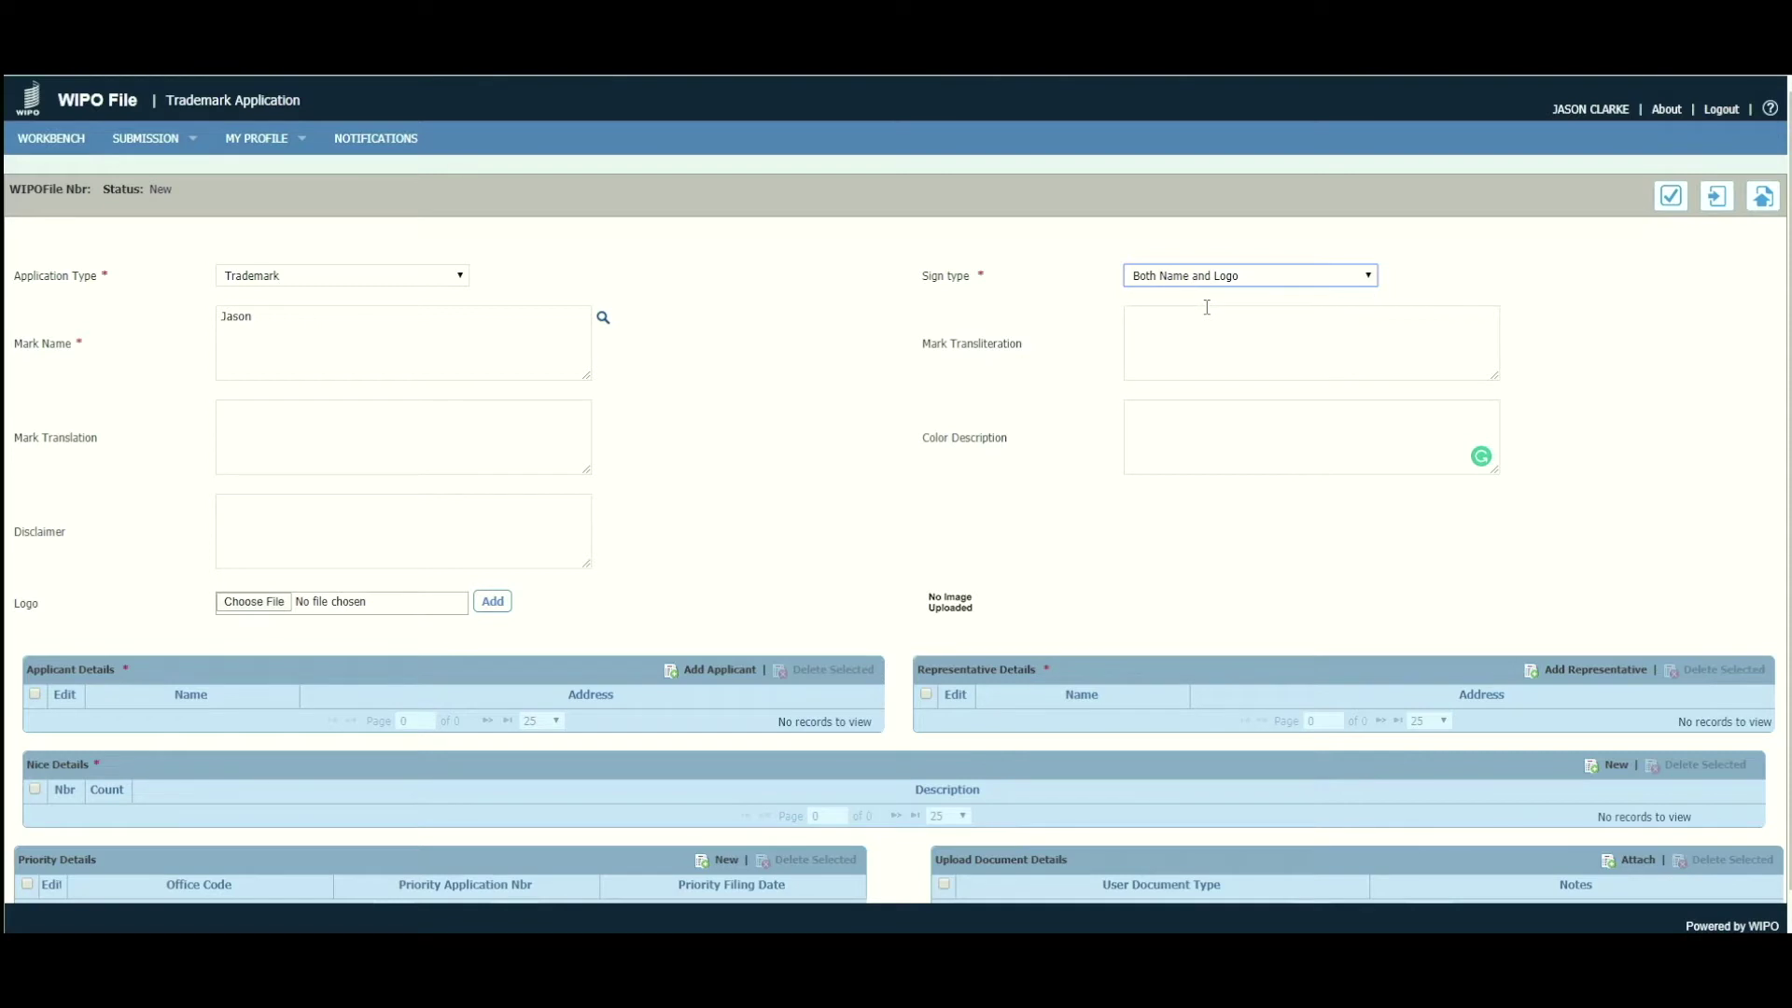
Upload logo.JPG as the application's logo image.
left_click(253, 605)
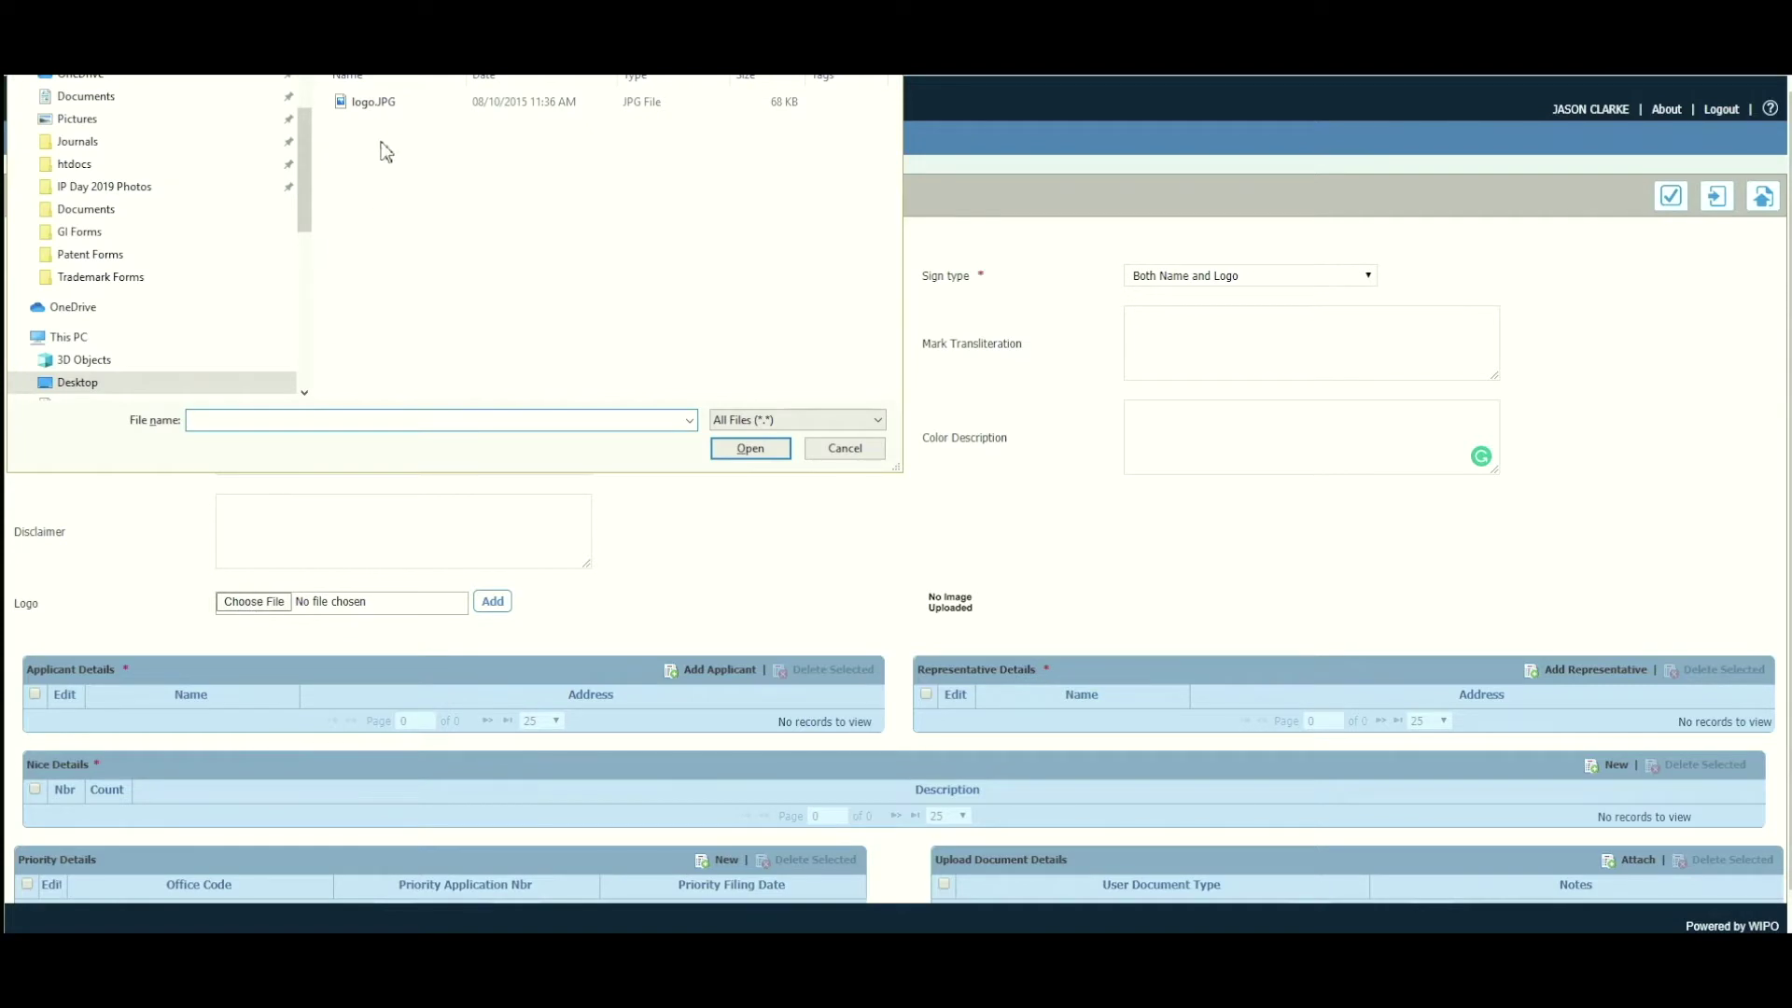
double_click(374, 103)
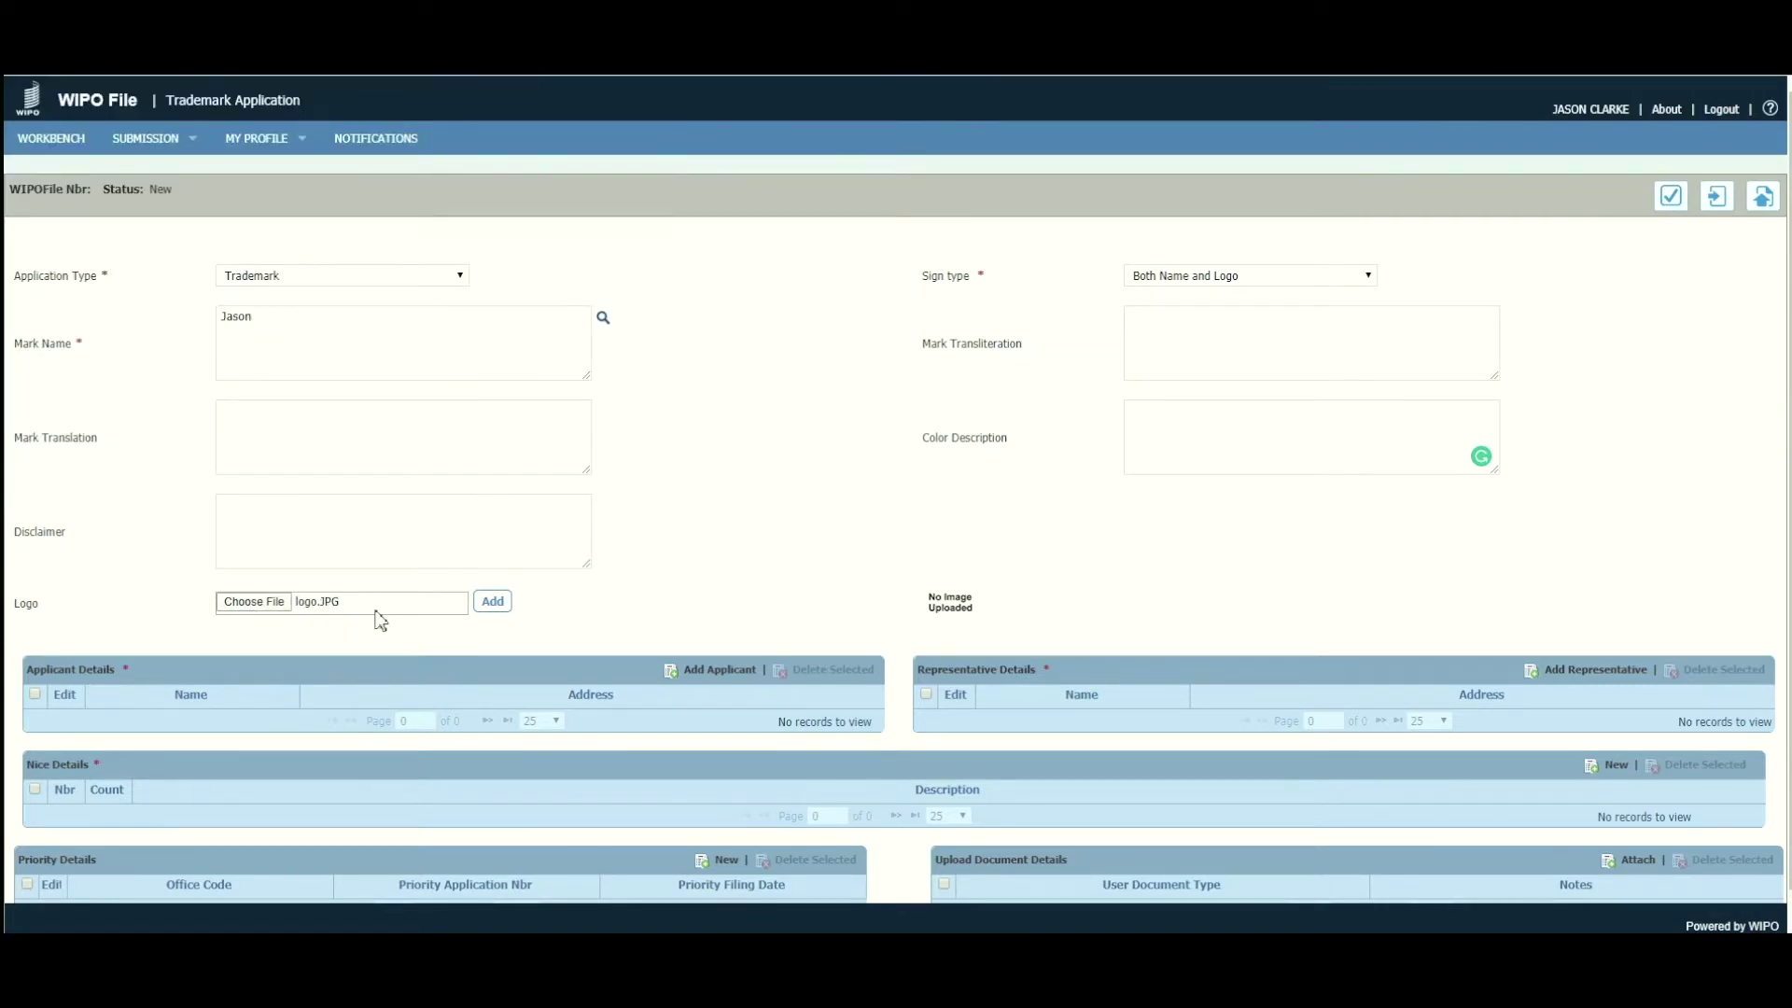
left_click(500, 609)
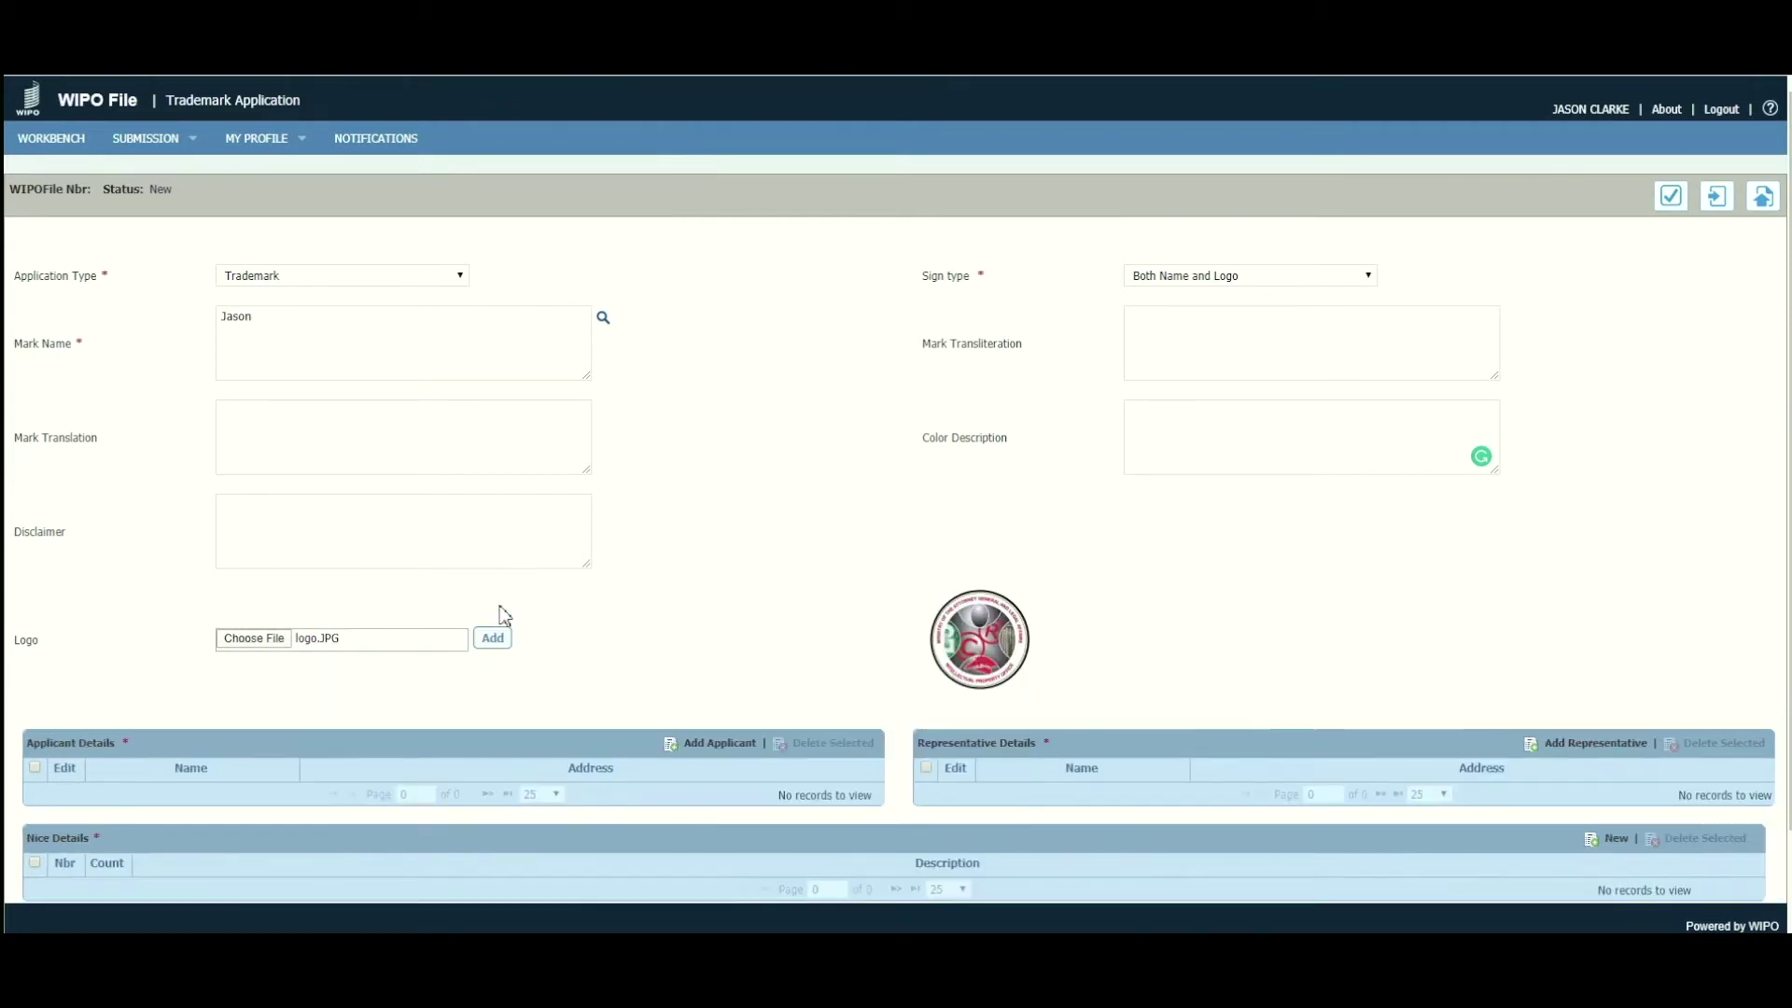
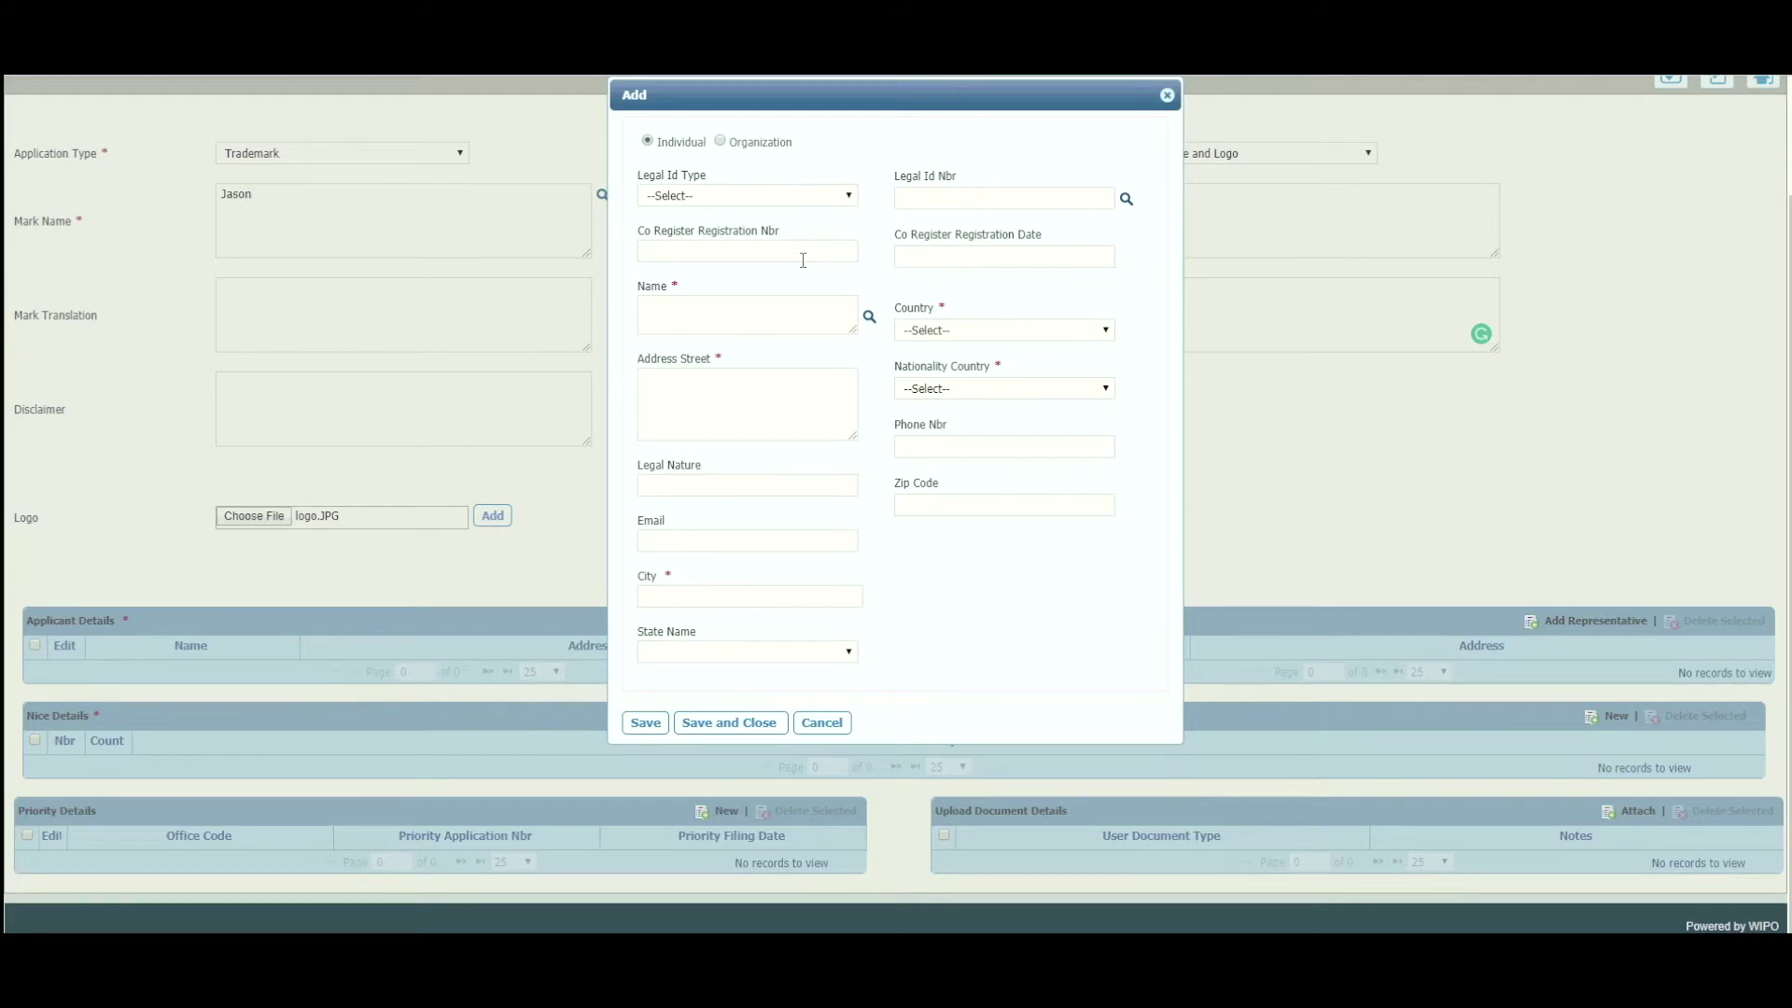
Enter the applicant's full name, street address, e-mail address and the city IPO.
left_click(710, 306)
left_click(682, 393)
type("12")
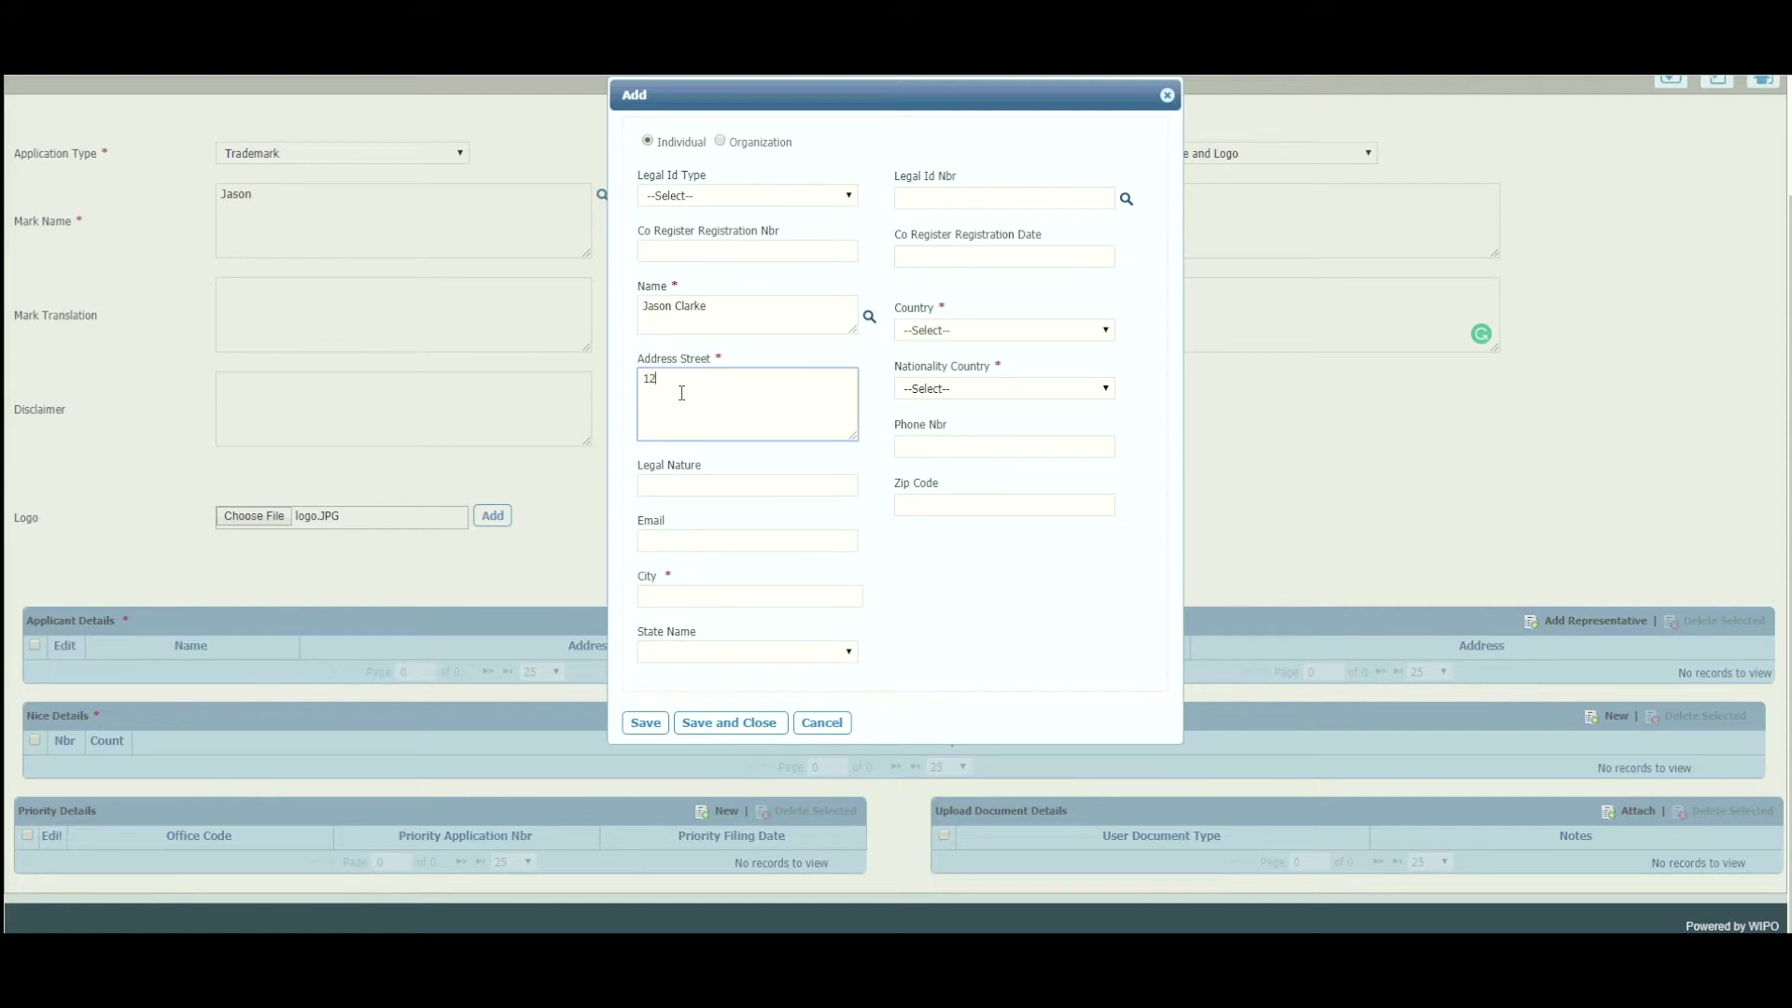
type("3 IP Street")
left_click(710, 541)
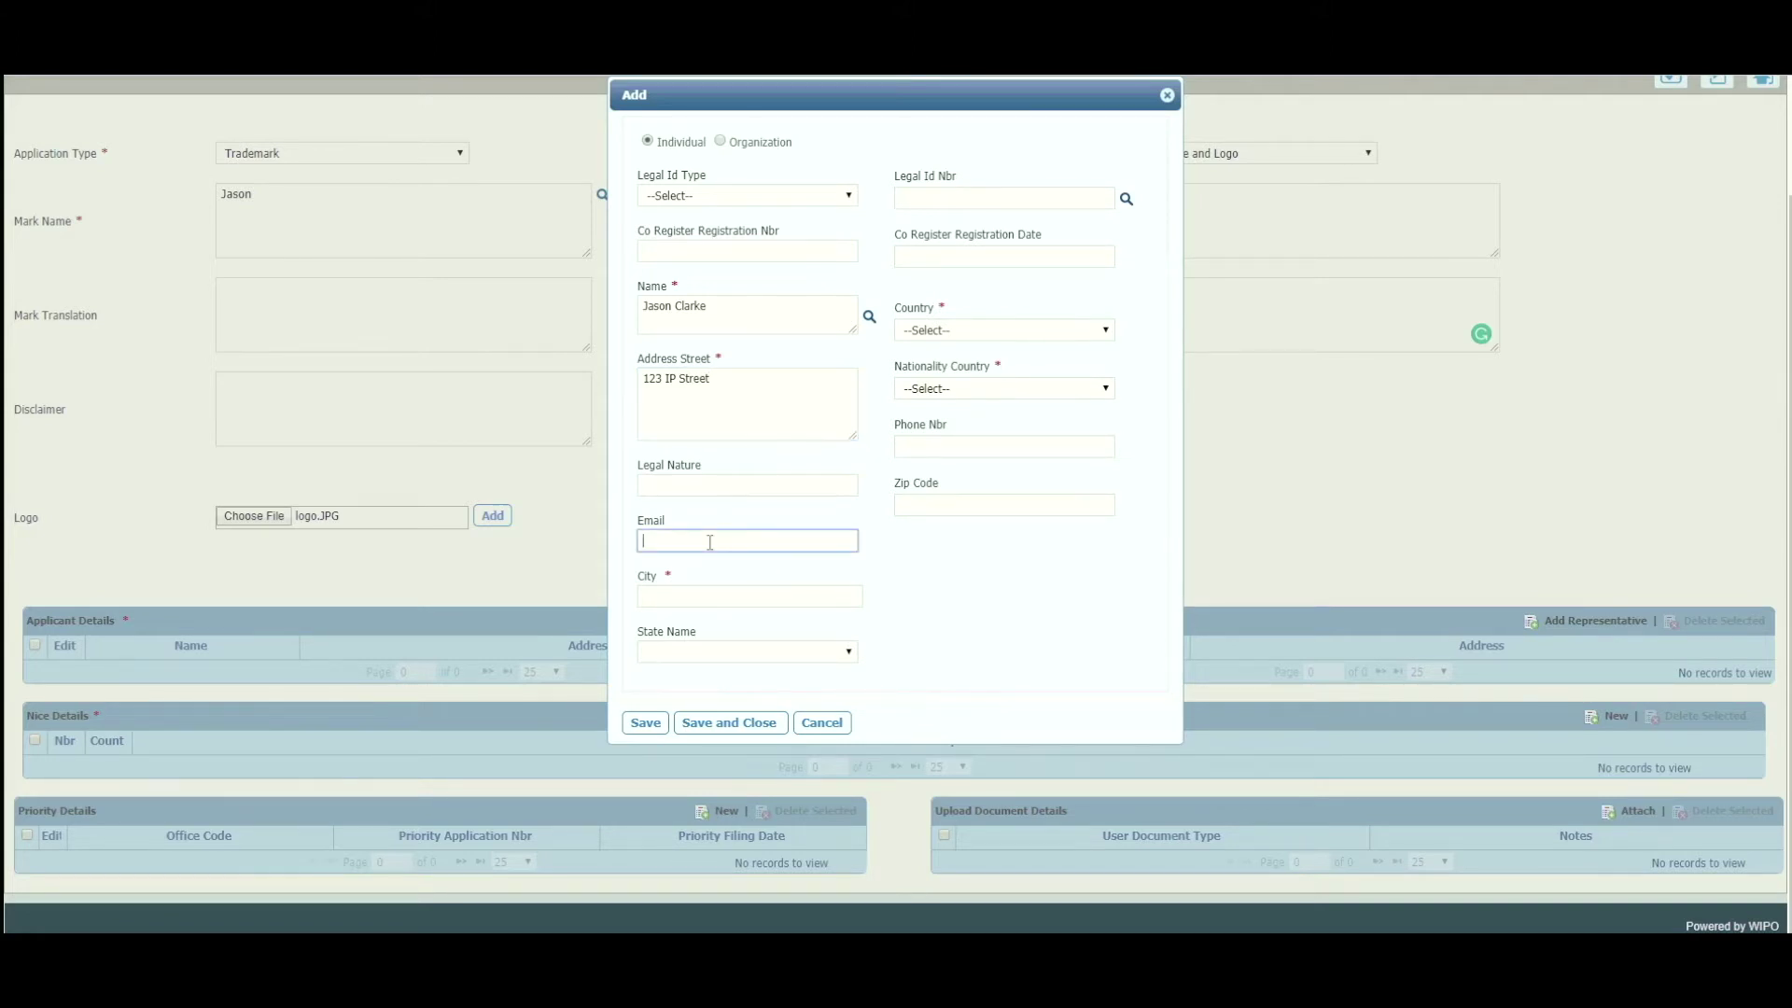
left_click(699, 598)
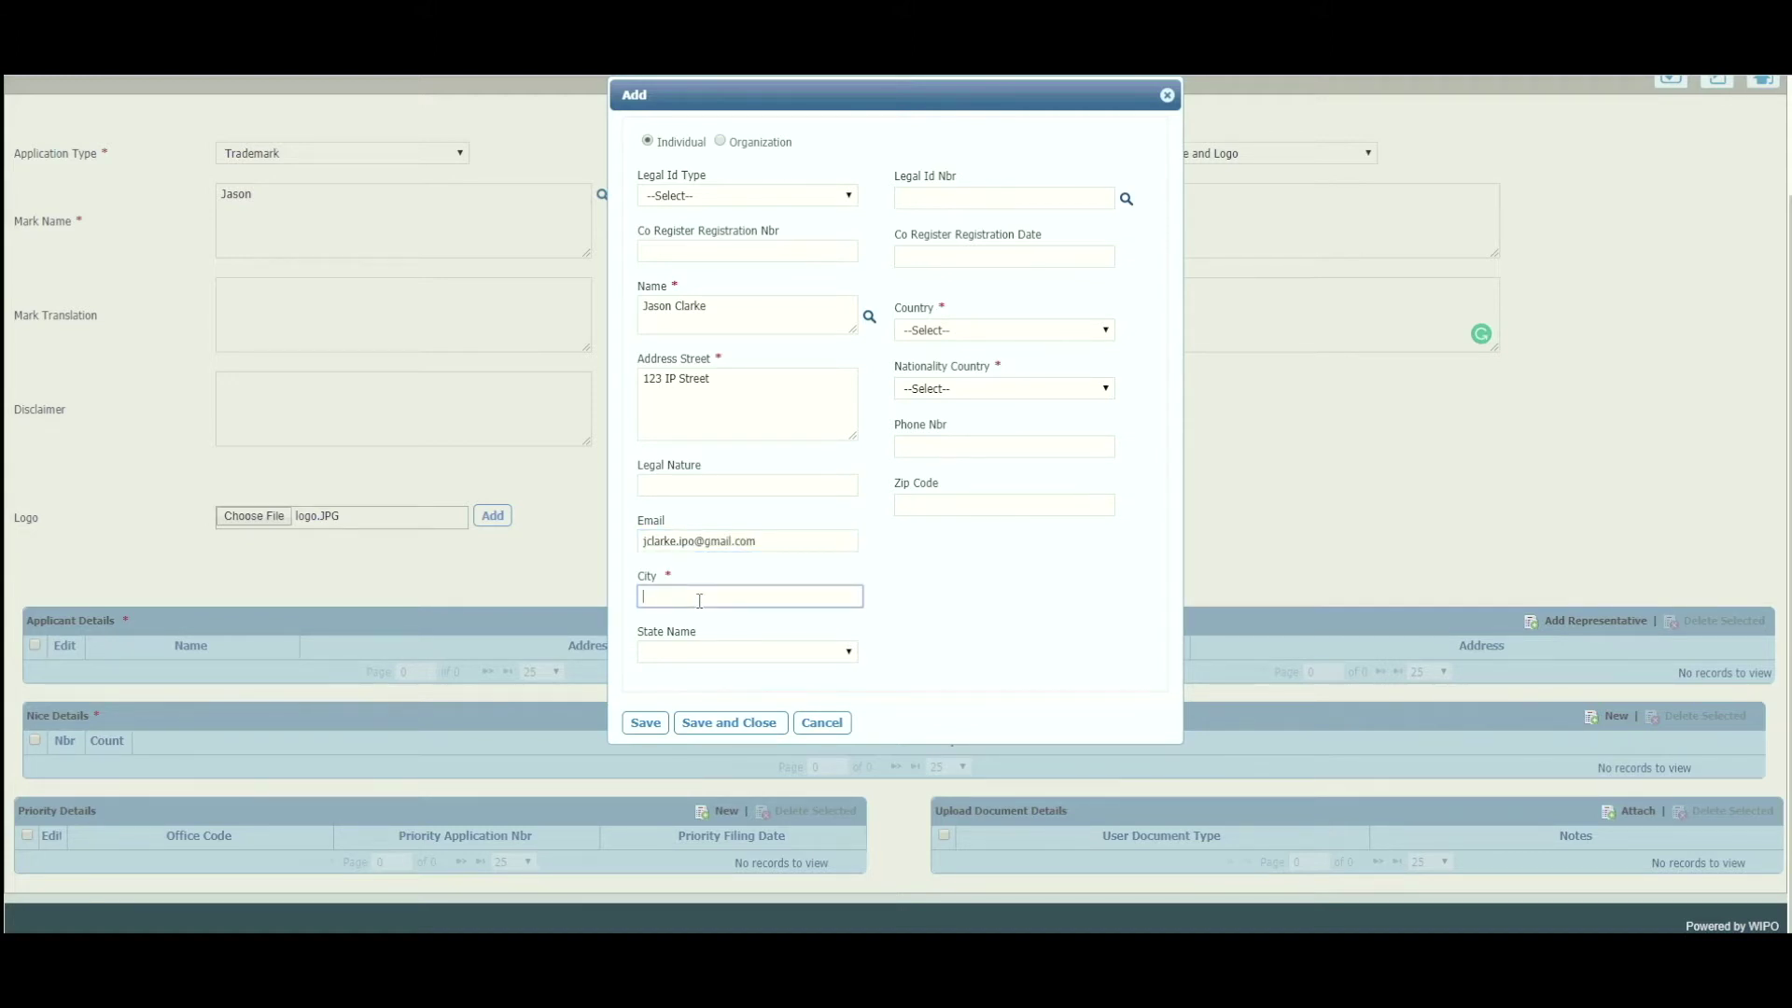
type("IPO")
Set the applicant's country and nationality country to Trinidad and Tobago.
left_click(975, 334)
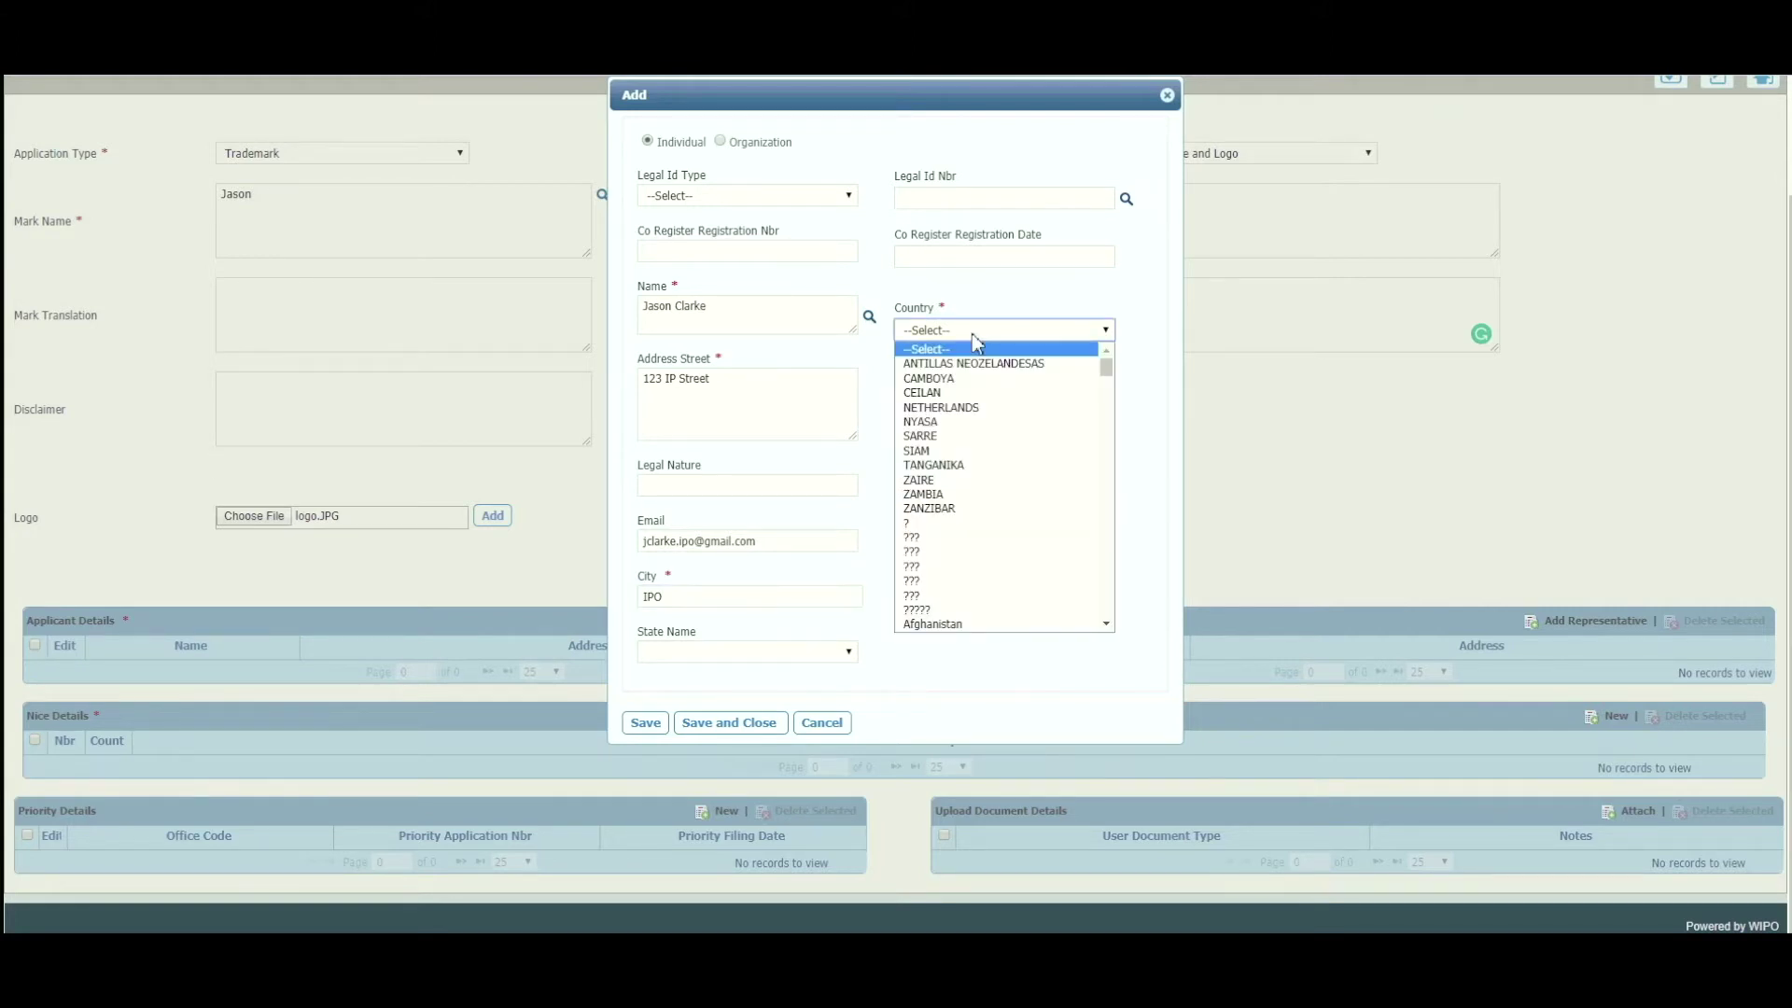
type("tr")
key("Return")
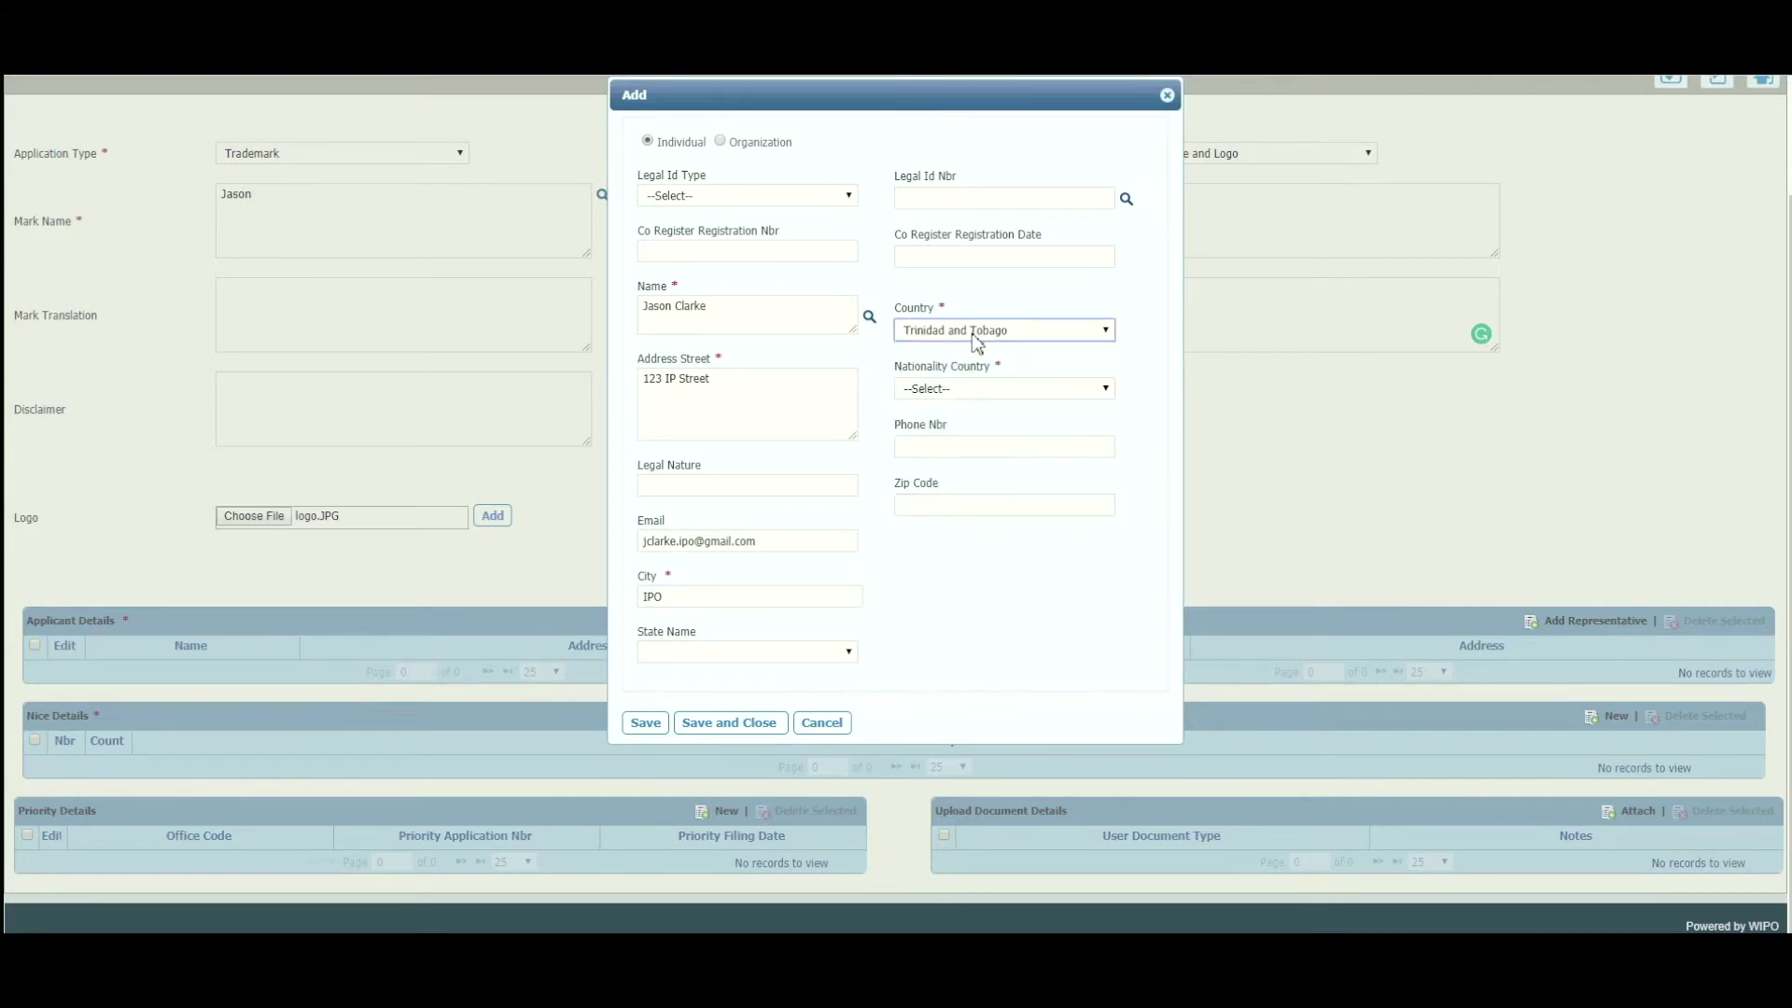
left_click(947, 390)
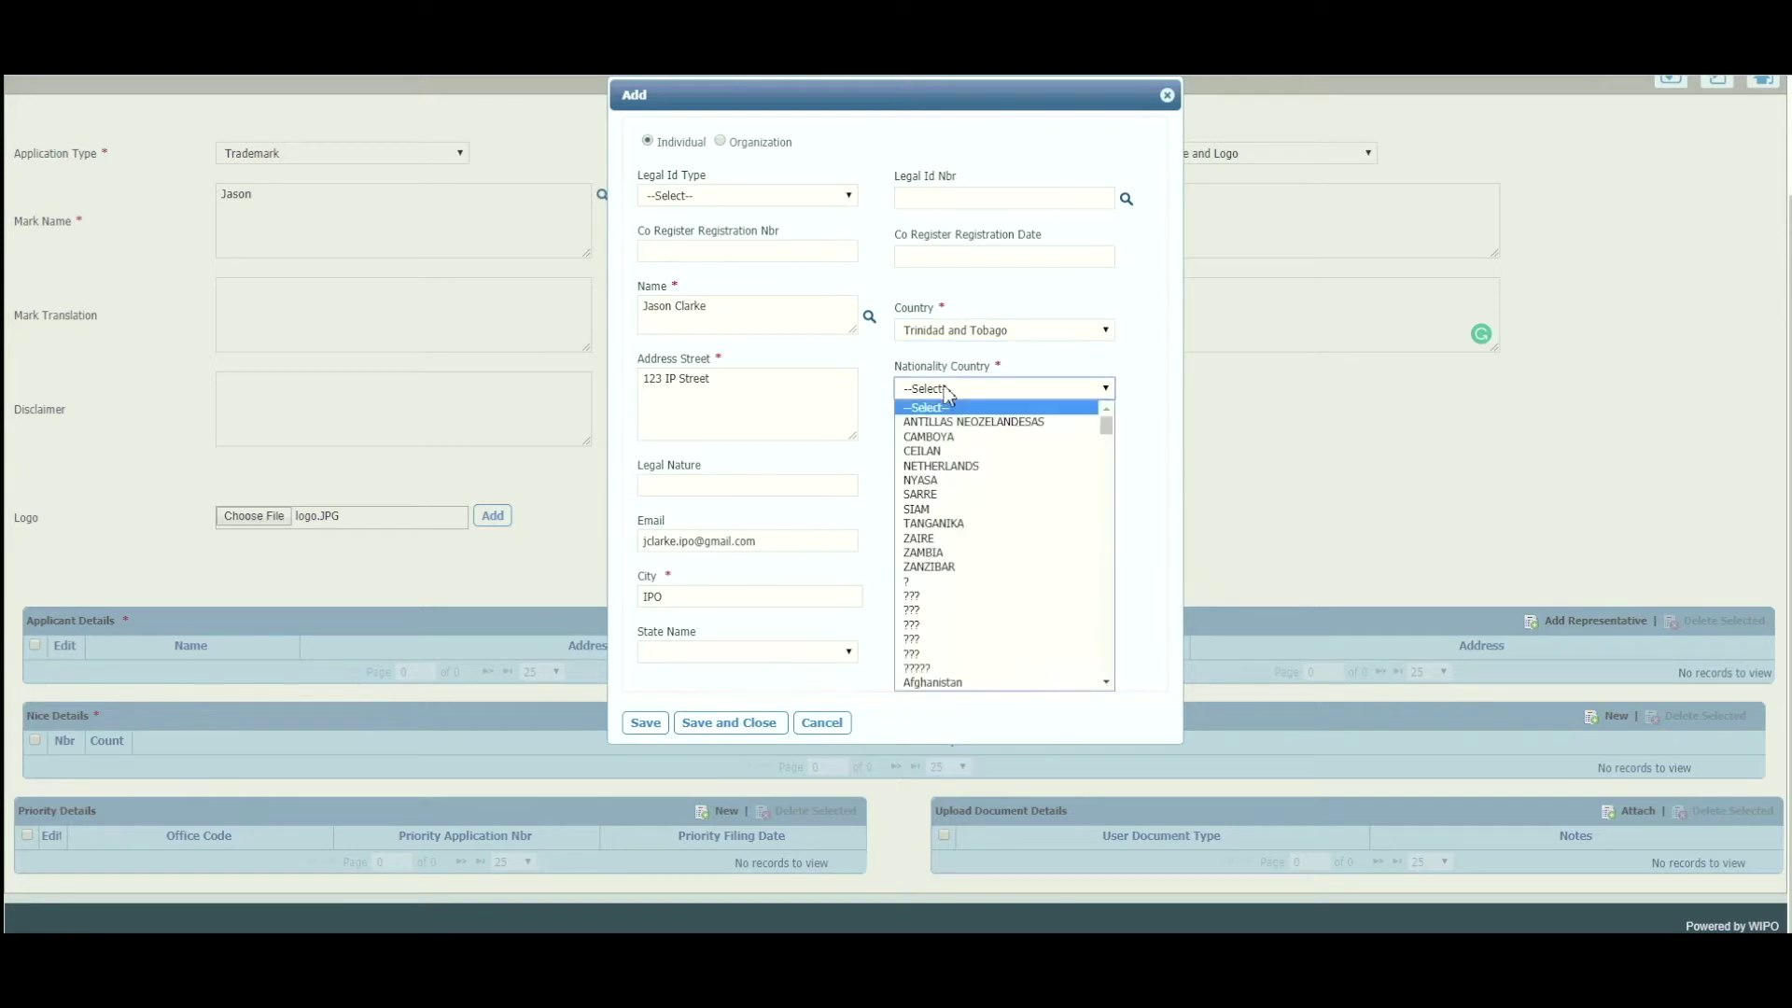
type("tr")
key("Return")
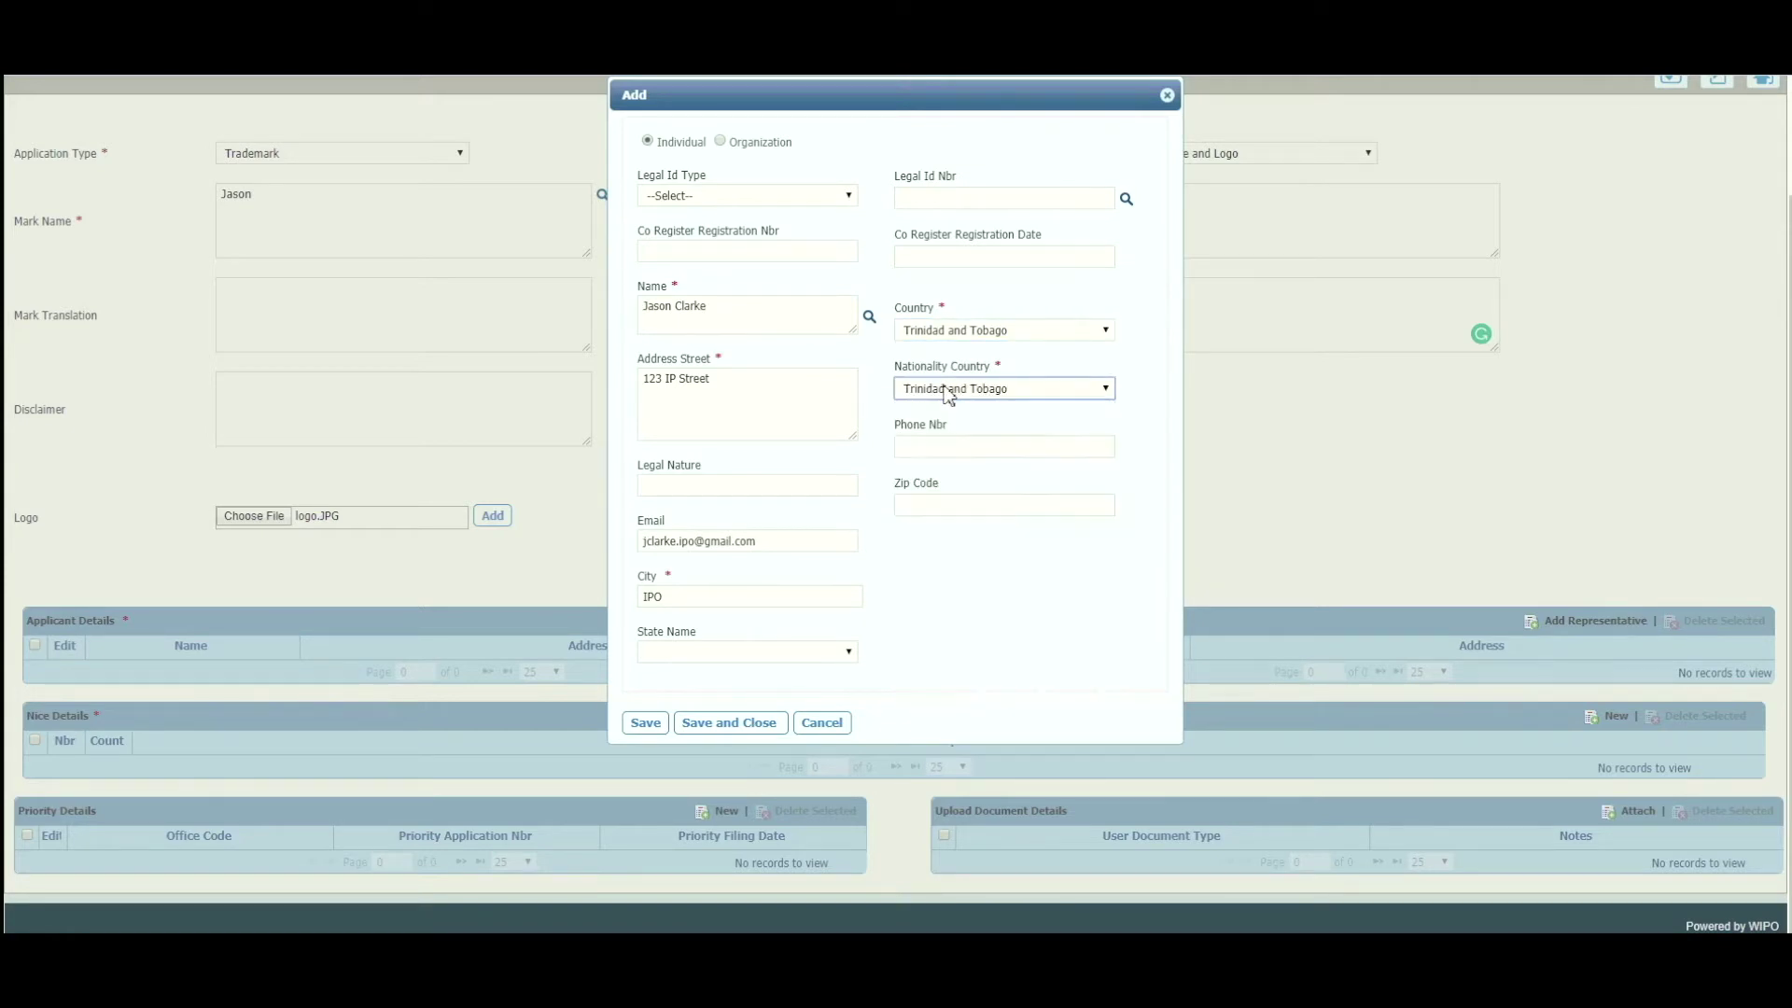
Save the applicant and close the form, adding it to Applicant Details.
left_click(924, 439)
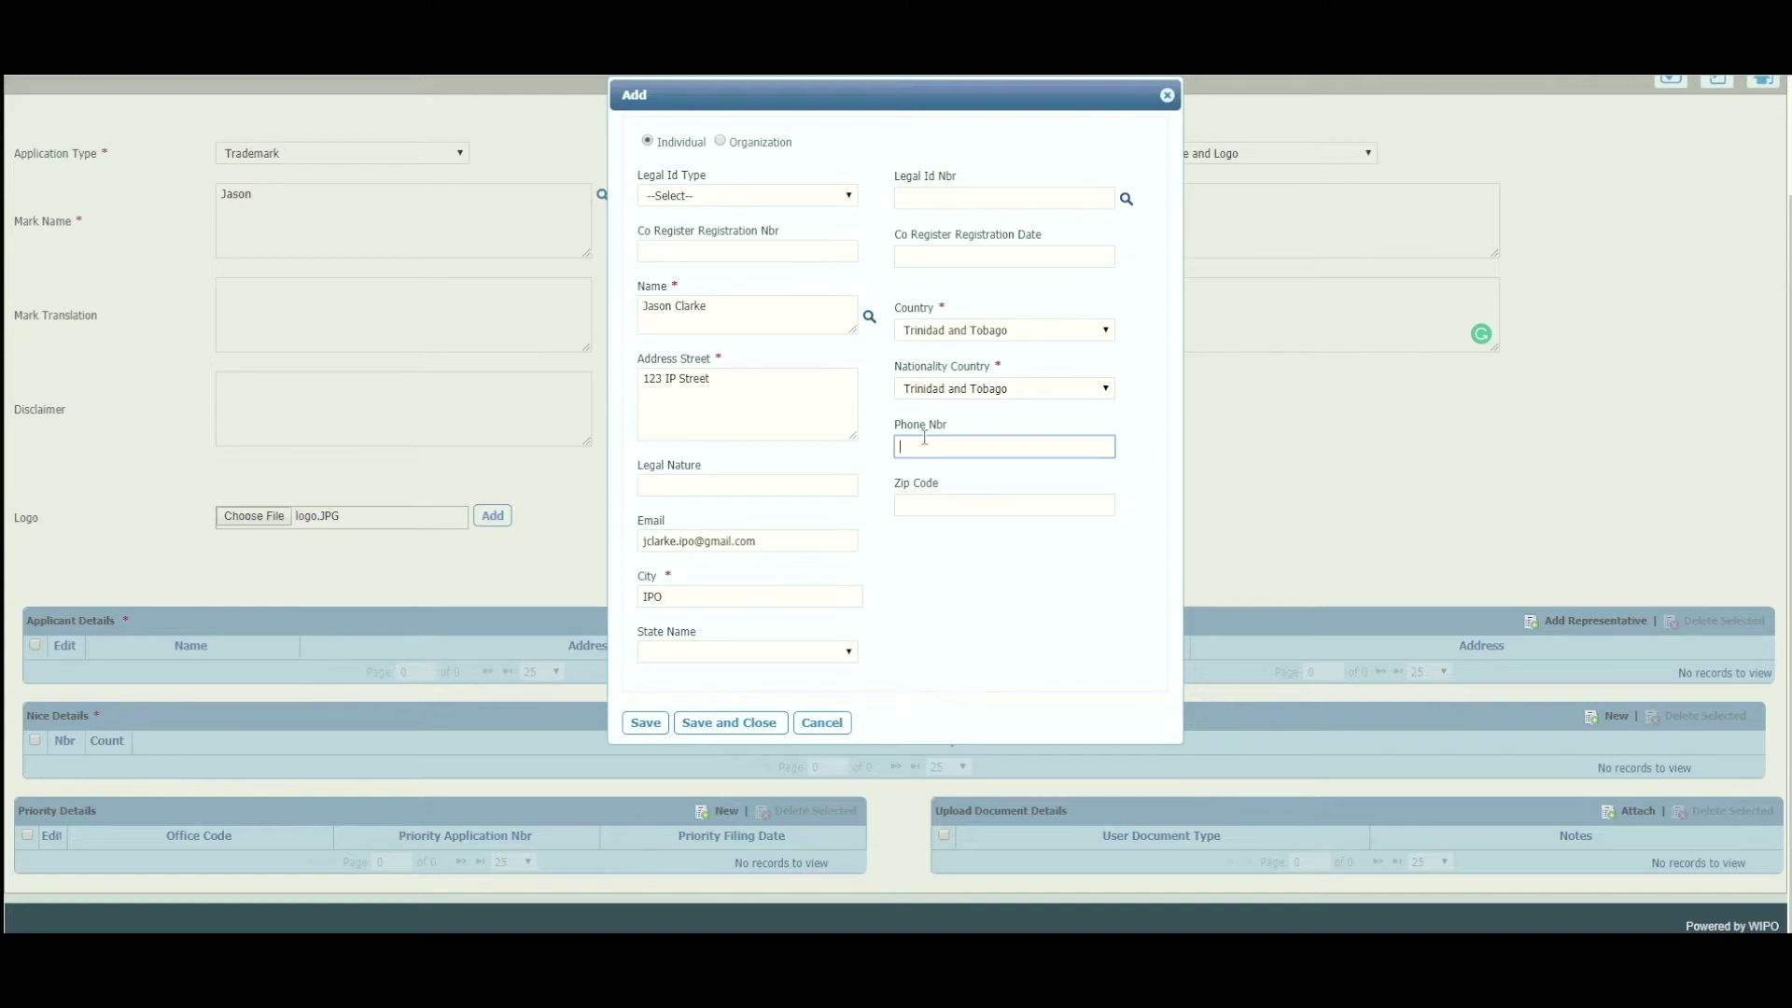
left_click(930, 504)
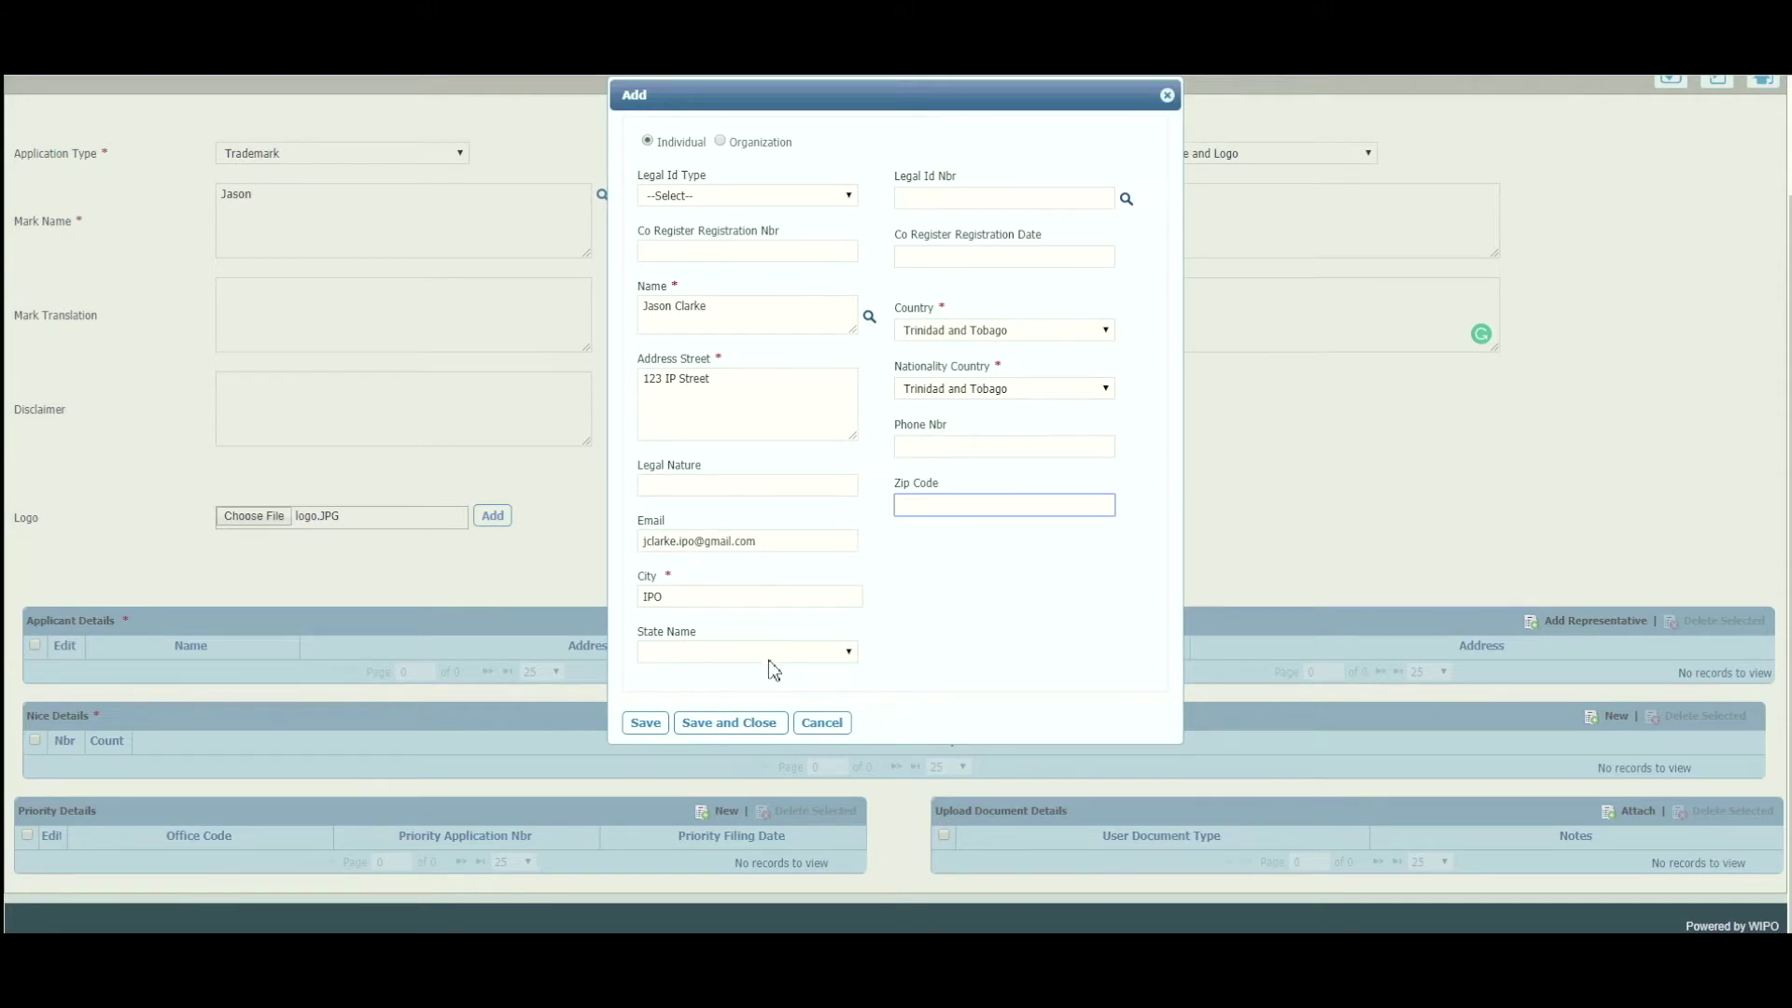
left_click(721, 725)
left_click(731, 726)
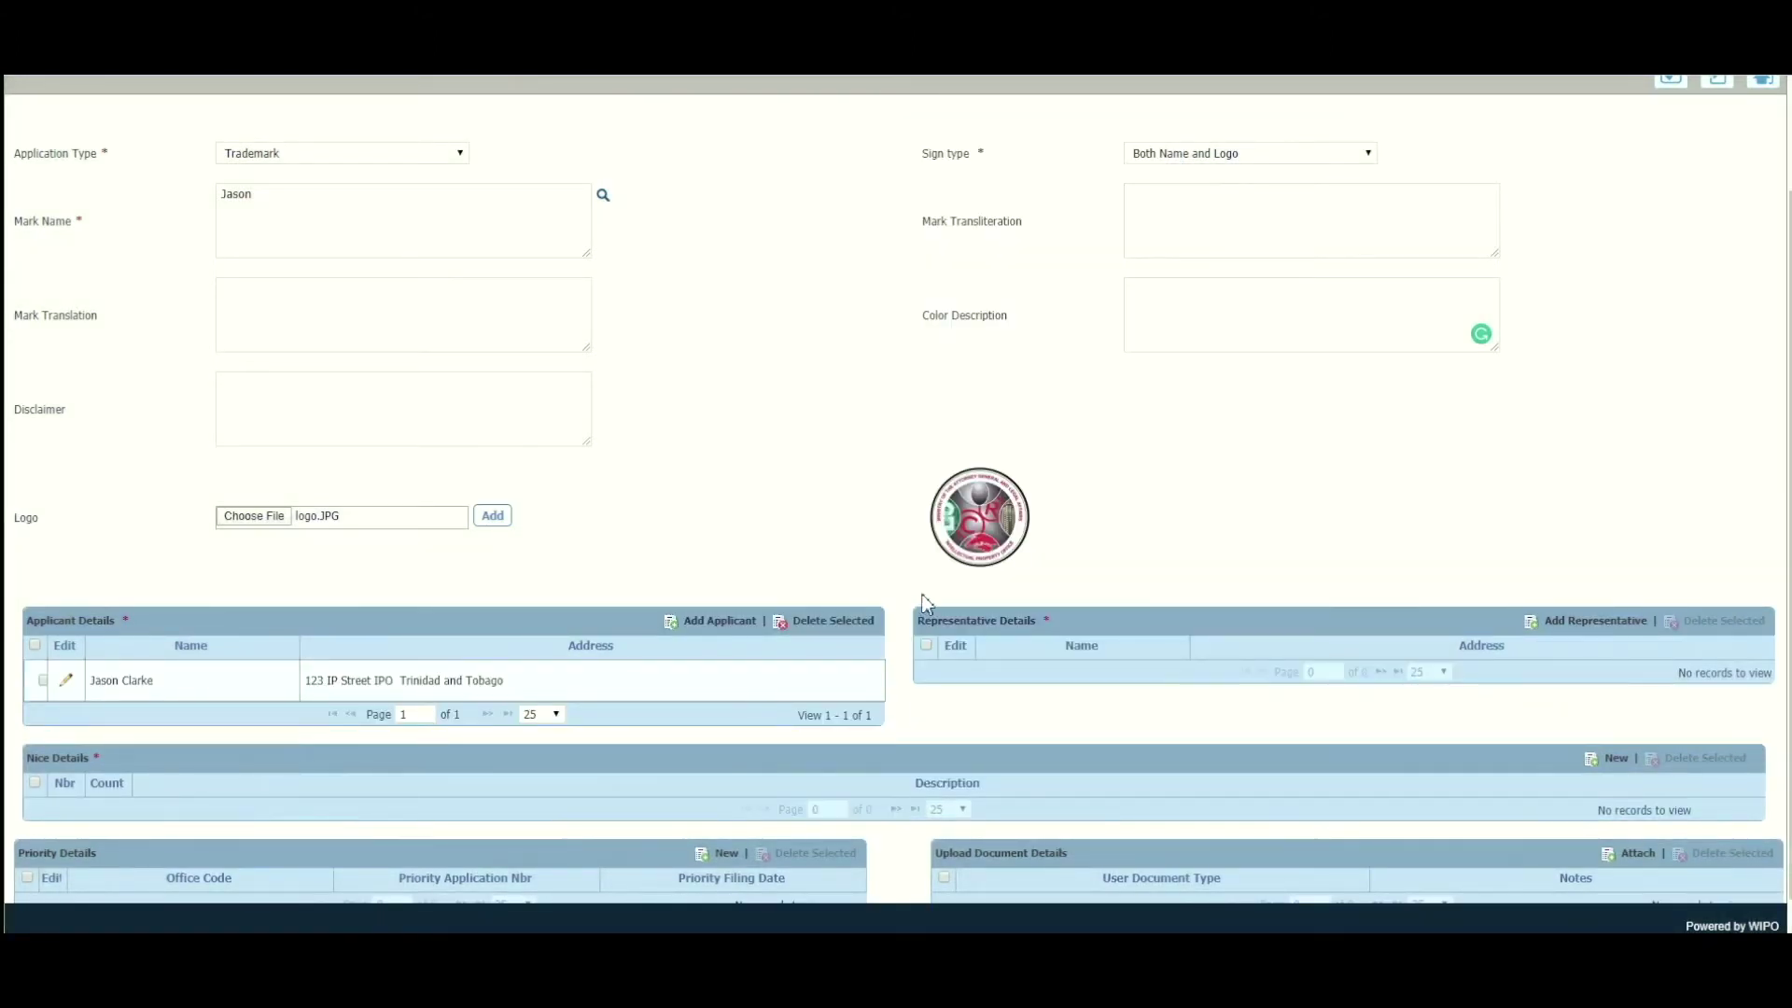
Add a representative with the prefilled applicant details and save it to Representative Details.
left_click(1592, 623)
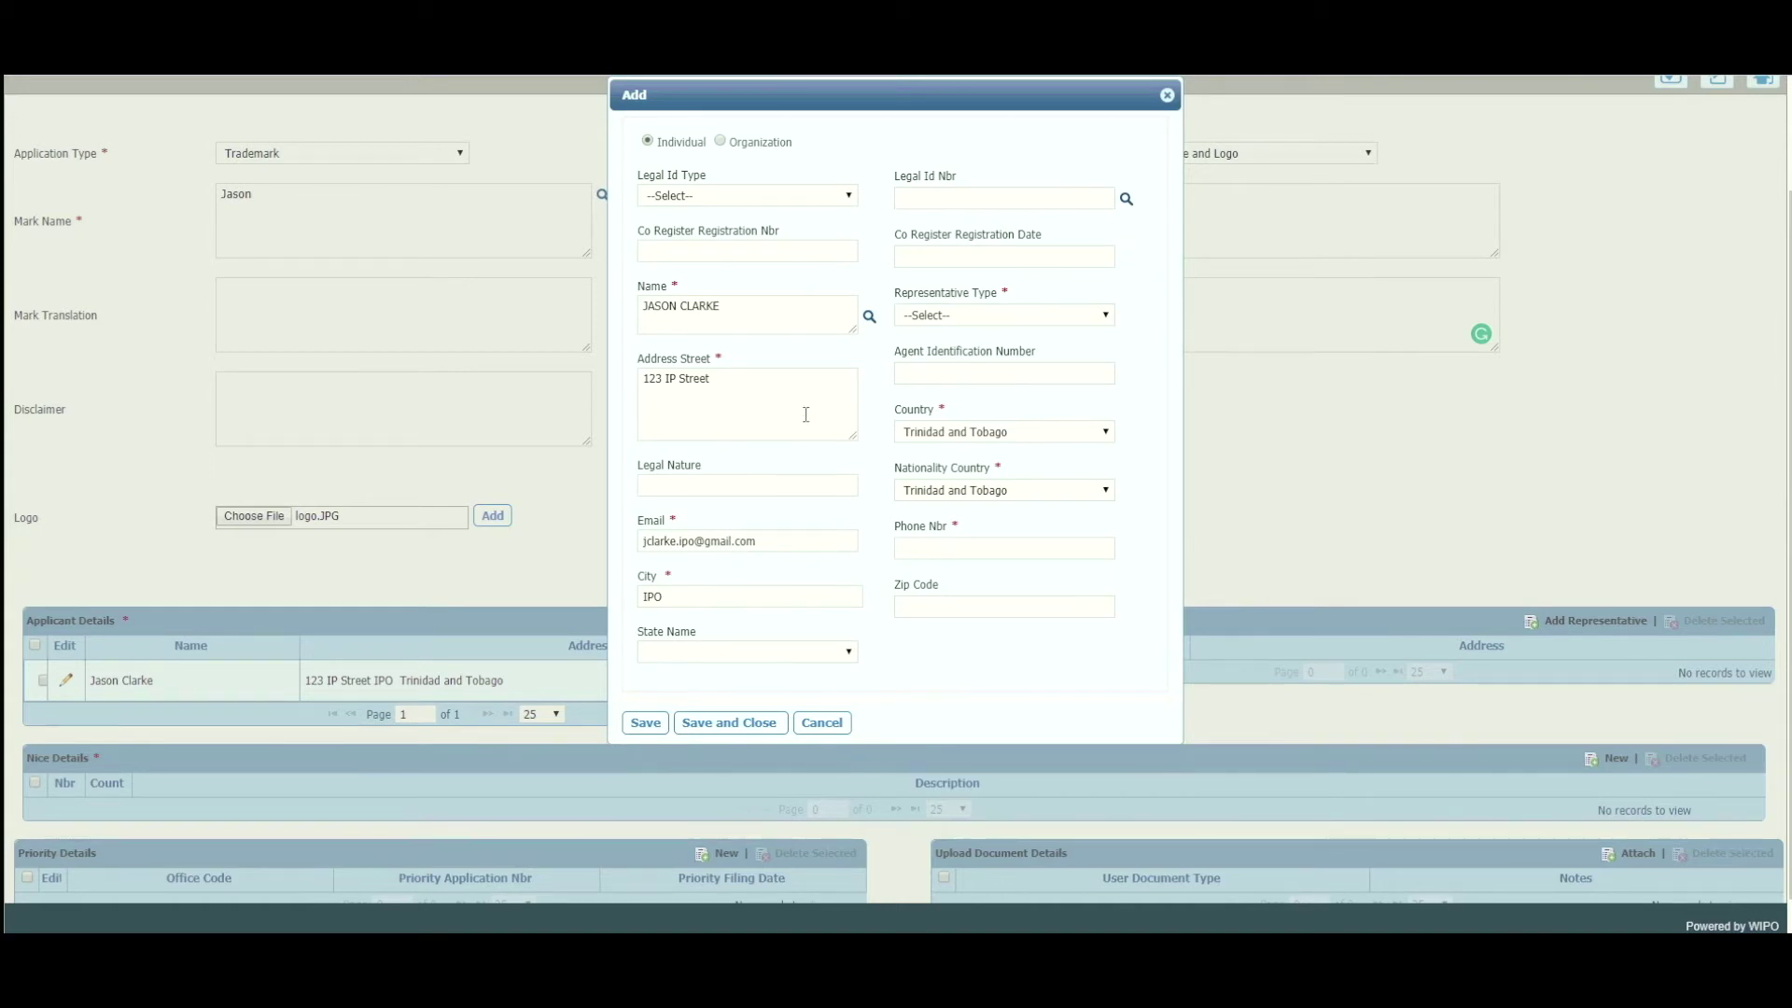
left_click(729, 725)
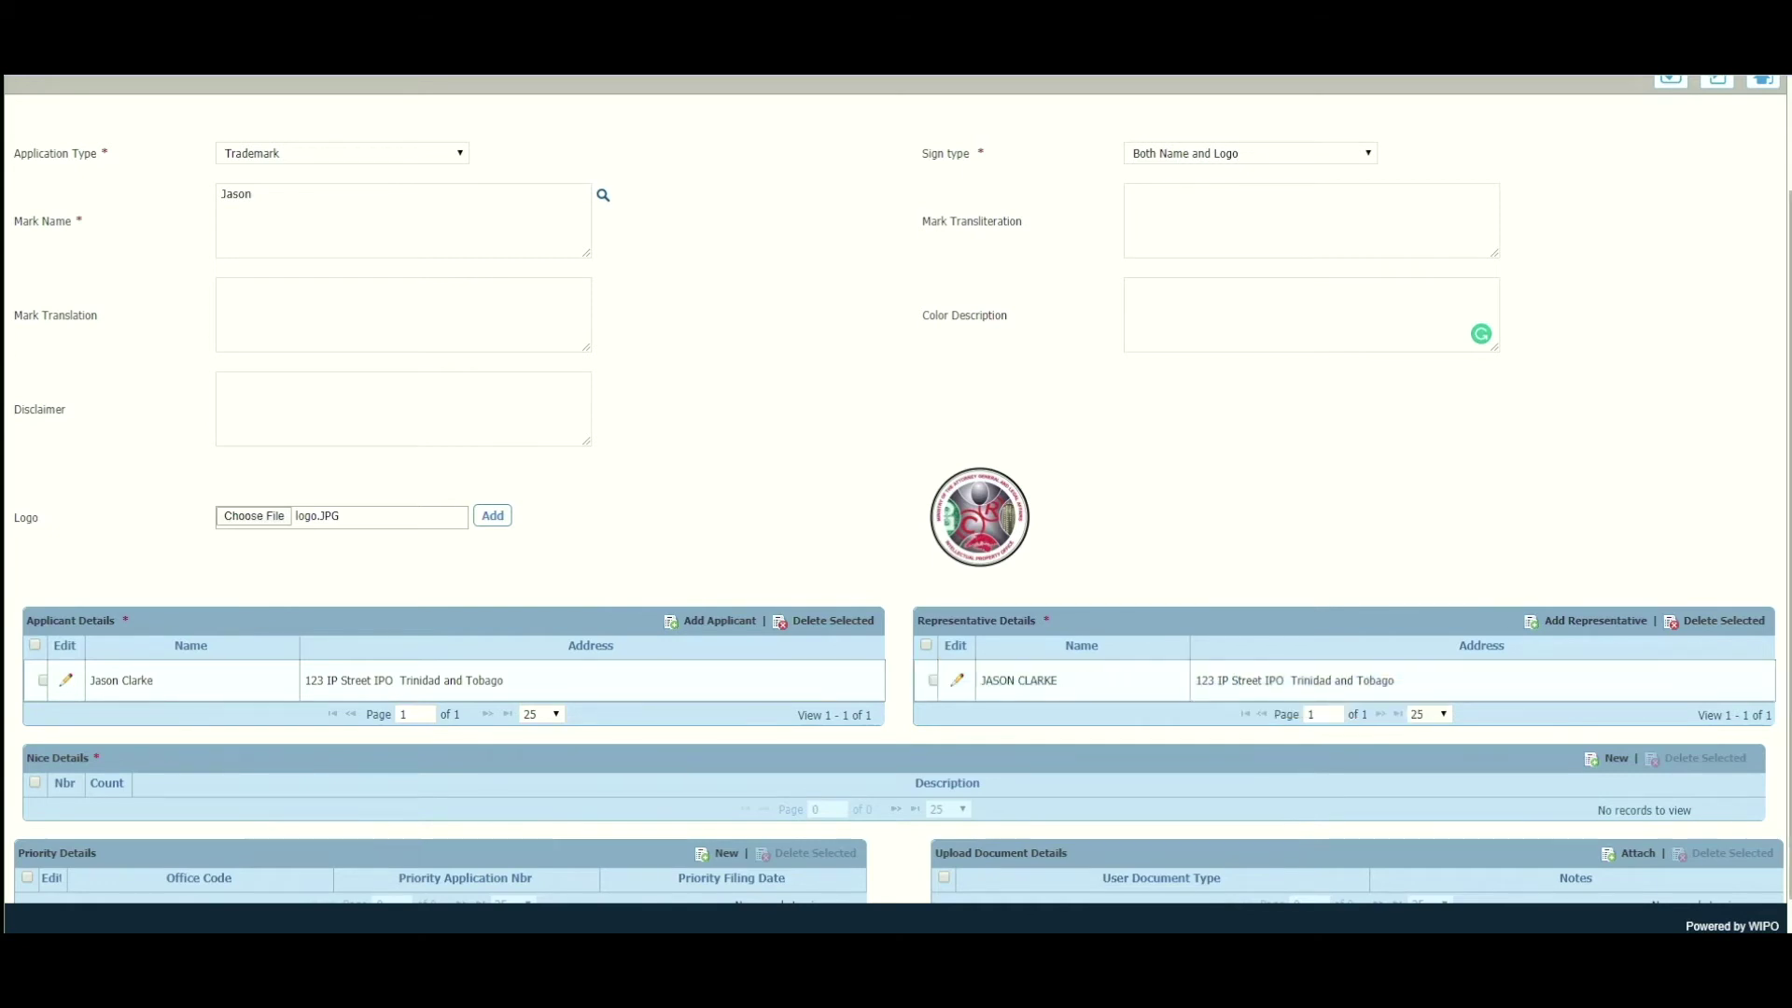
Start a new entry in the Nice Details section to get the Add Nice Details form.
scroll(896, 505, "down", 1)
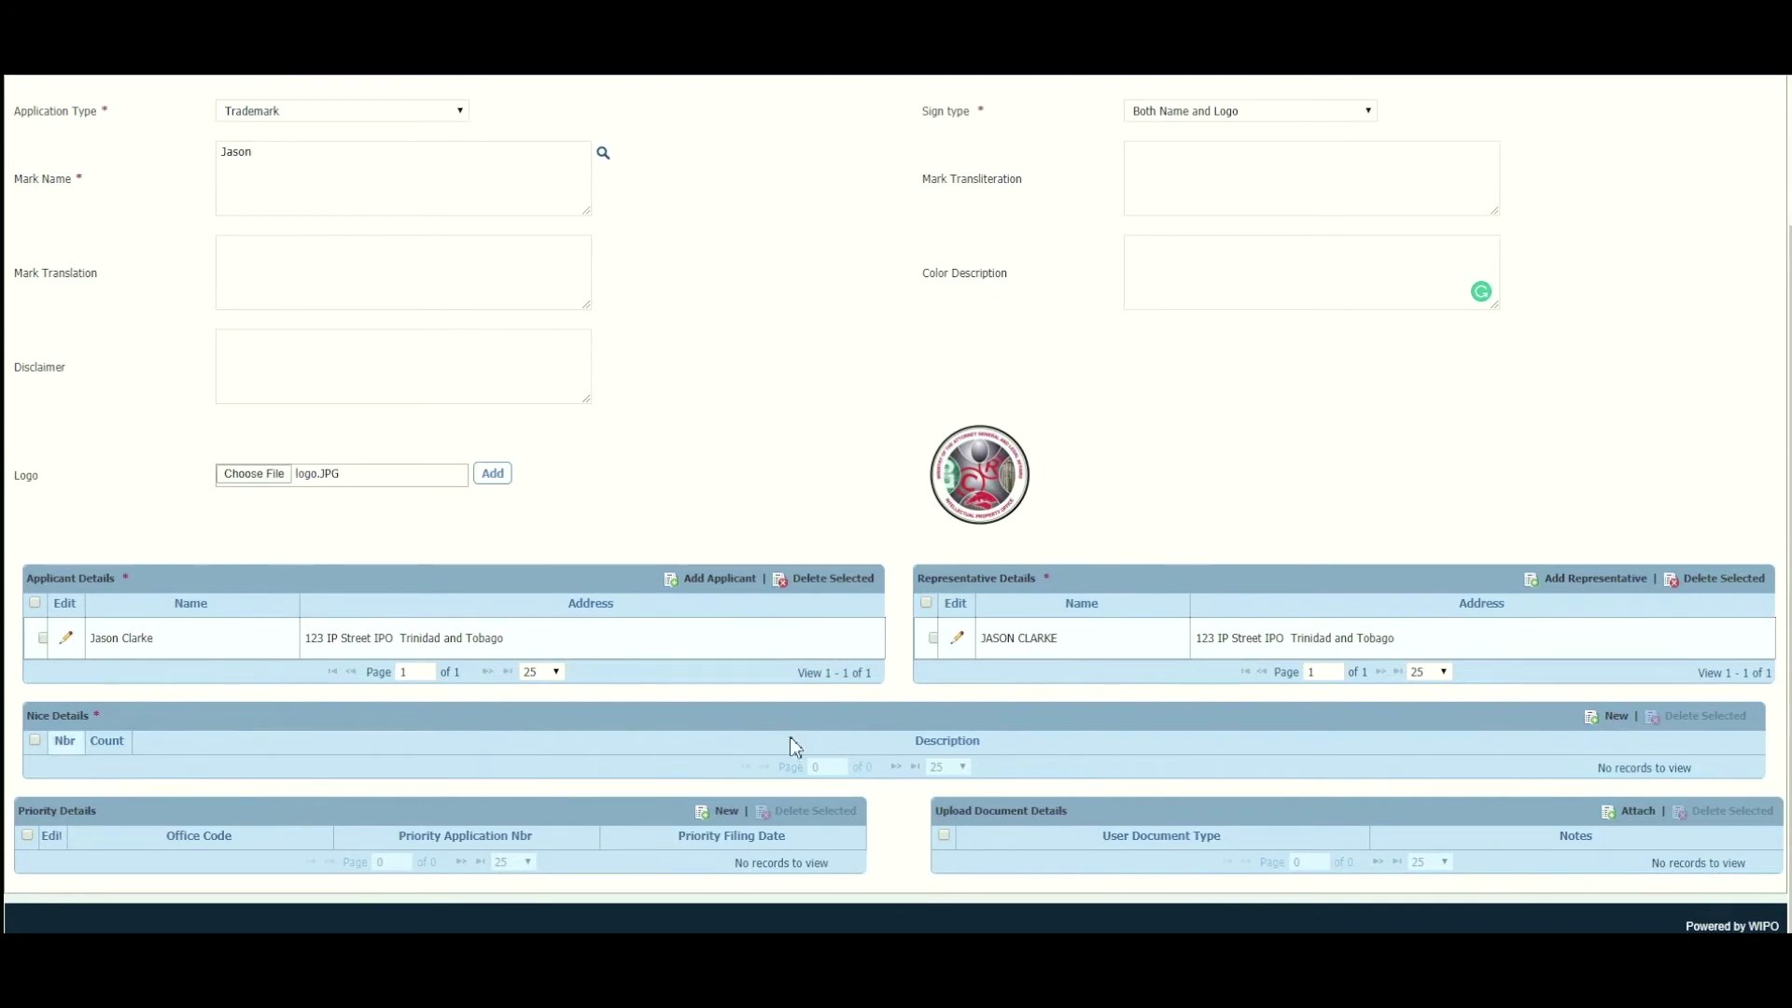
left_click(1616, 726)
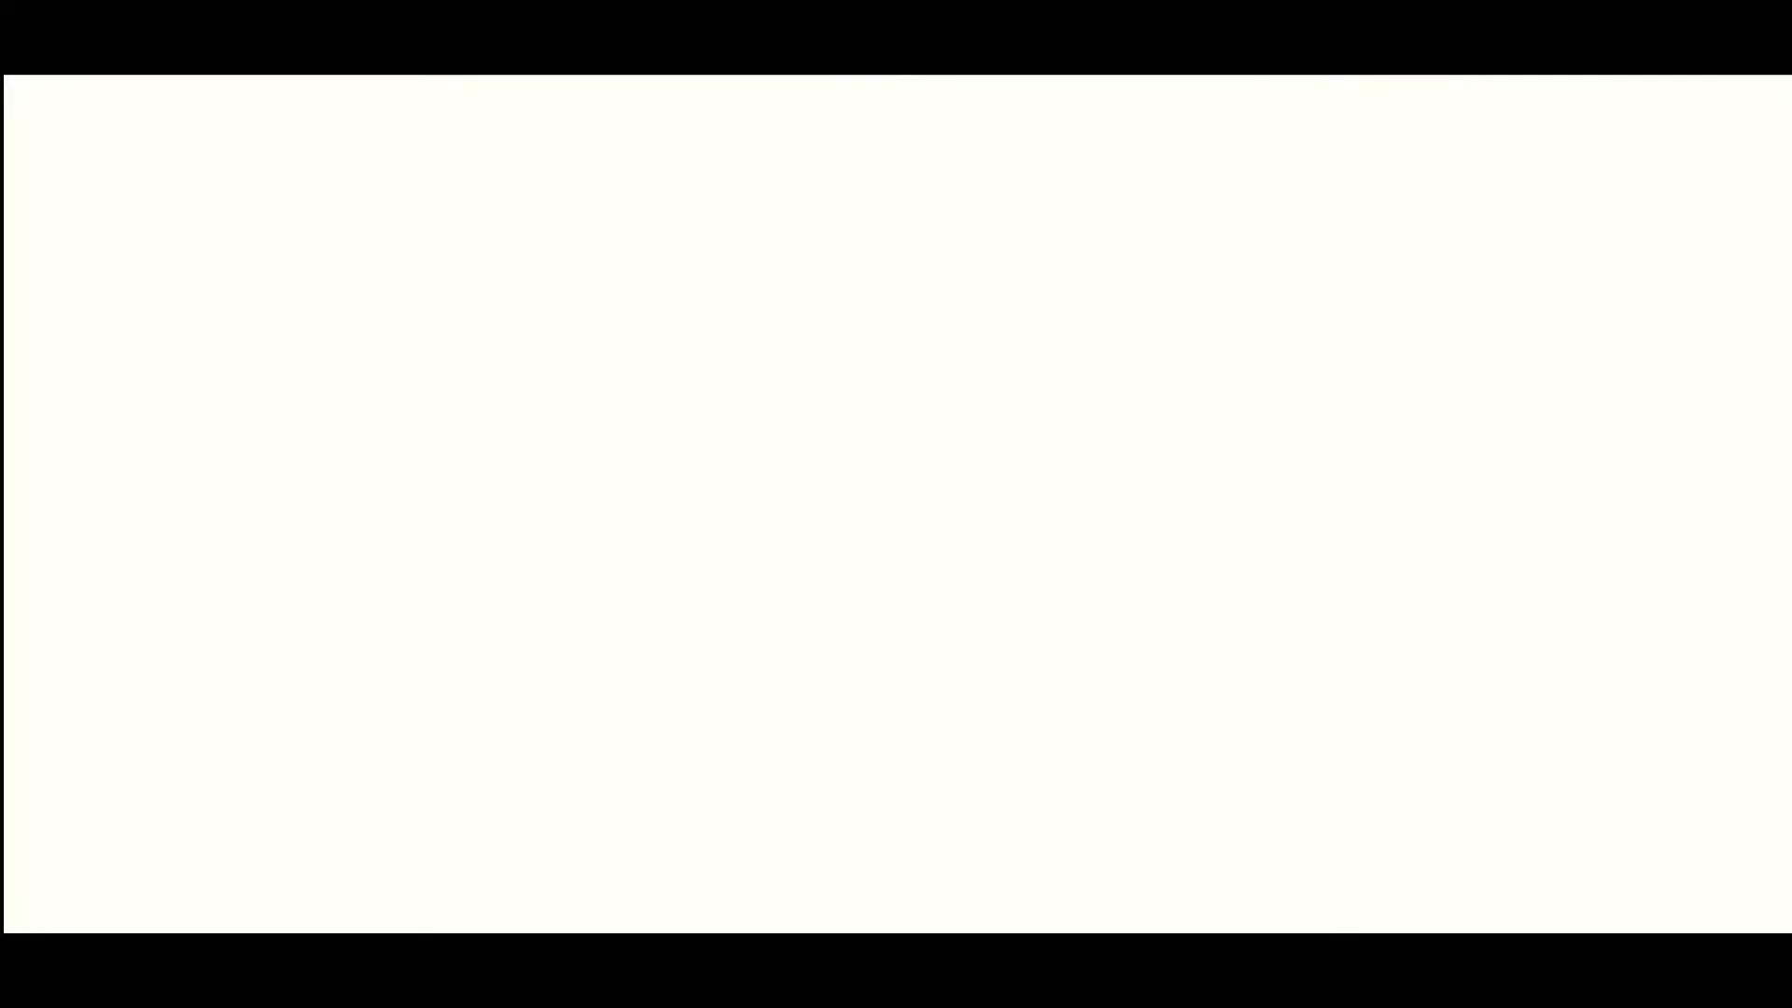
Go to the IPO site and launch WIPO Goods & Services Manager from Online Services > WIPO Services.
type("ipo")
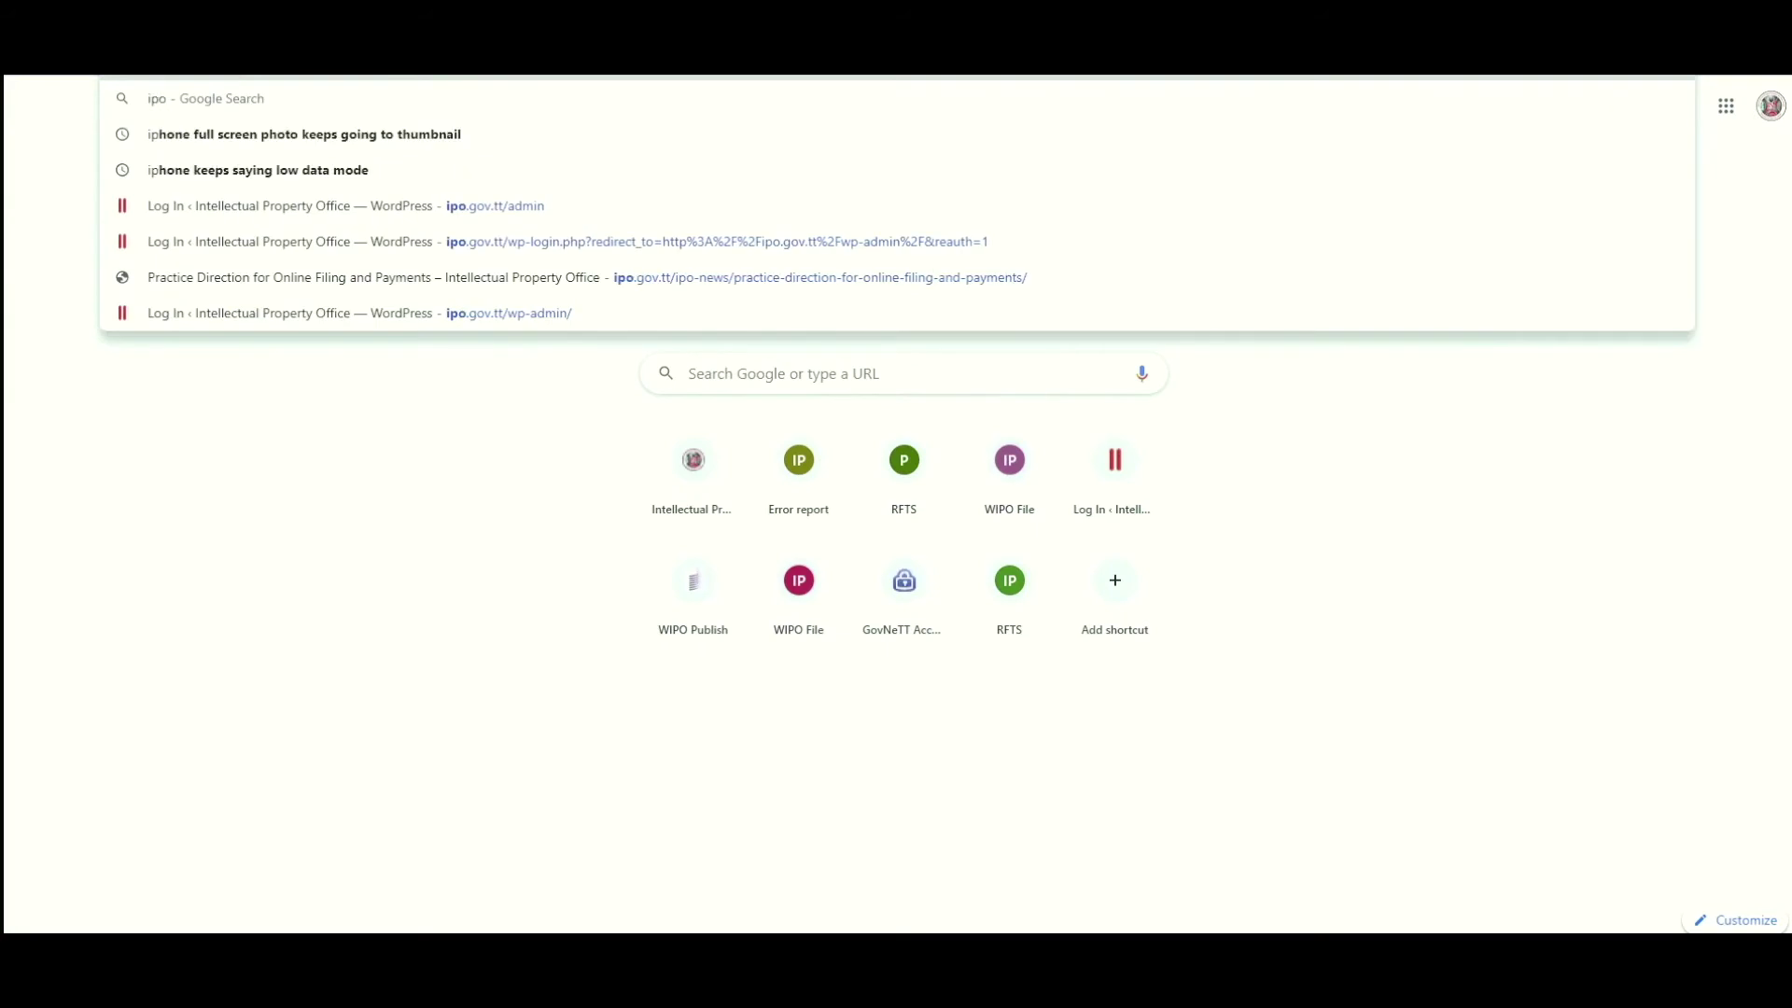
key("Escape")
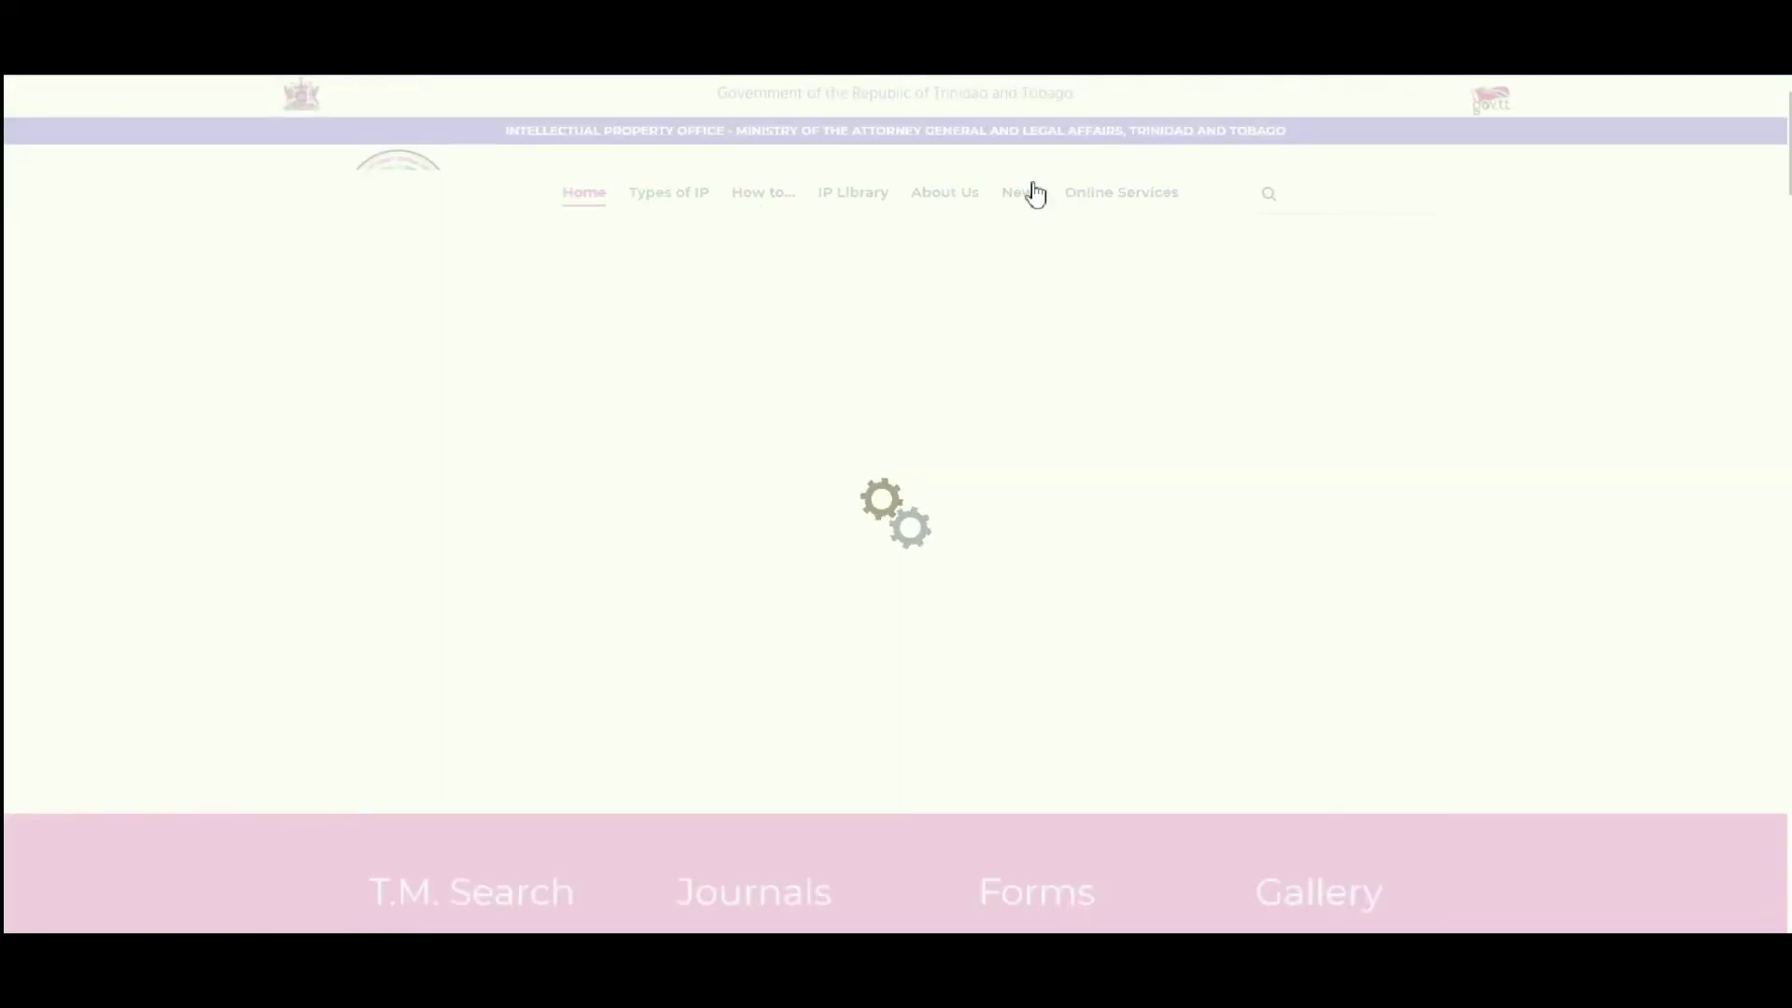
mouse_move(1122, 208)
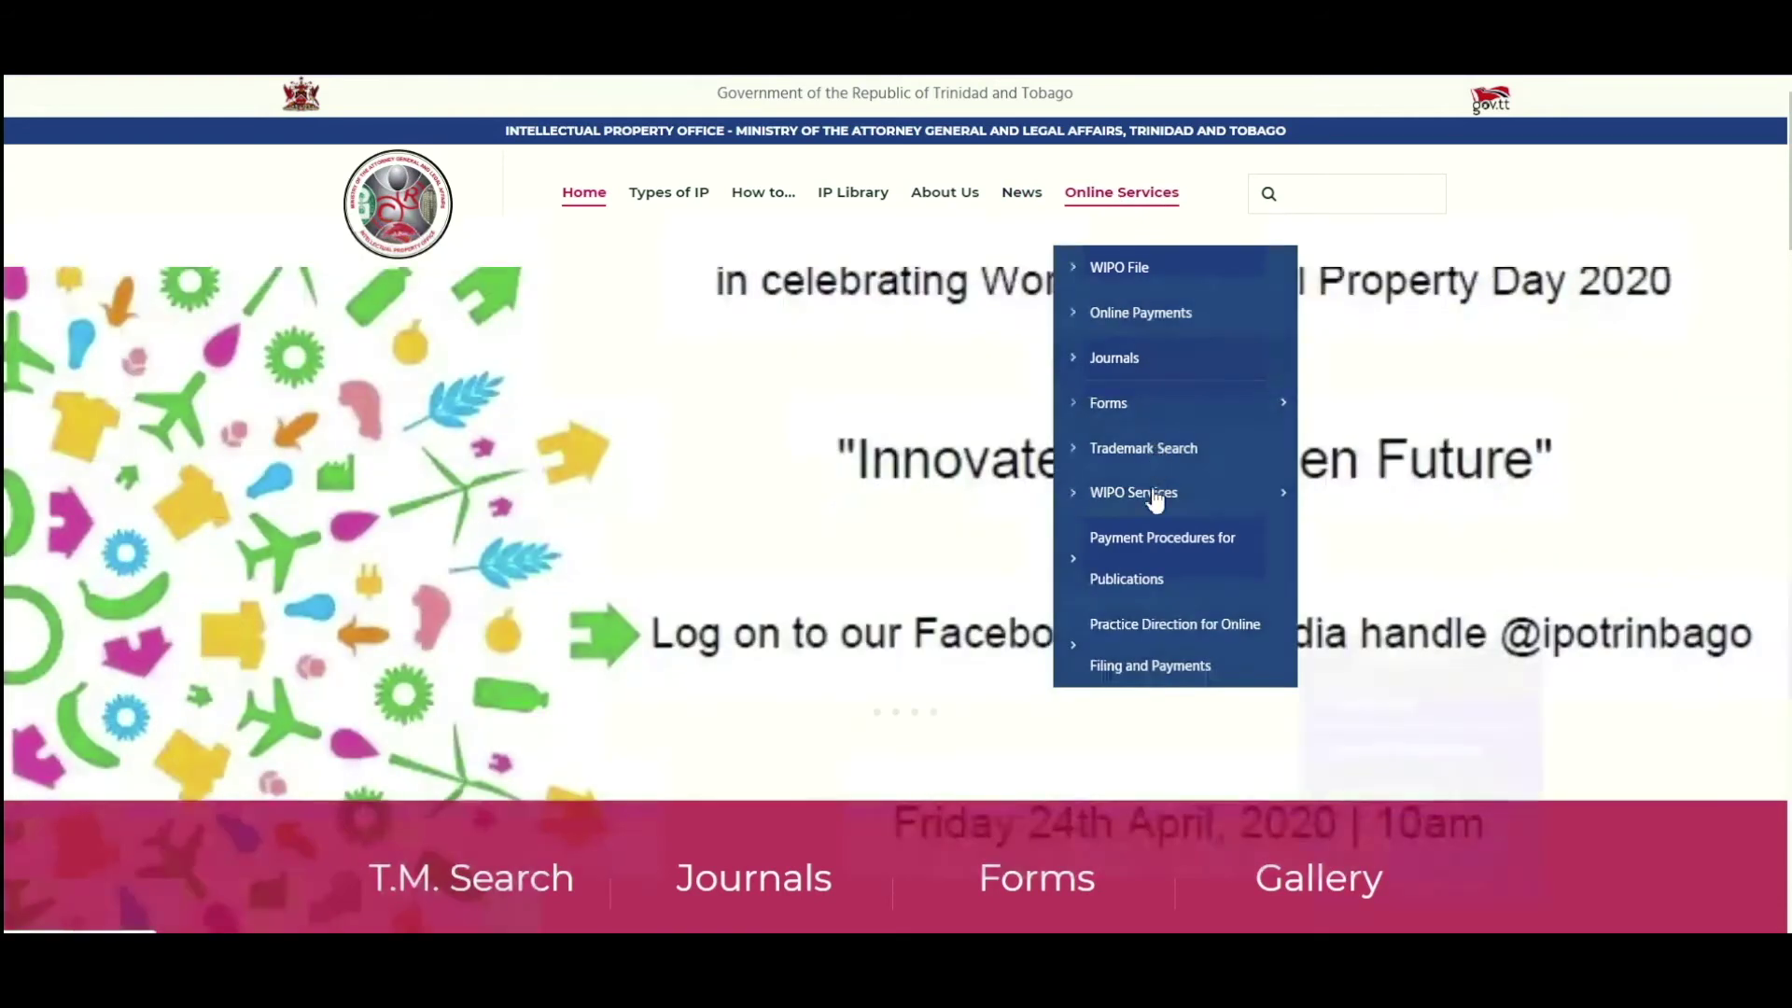
mouse_move(1157, 500)
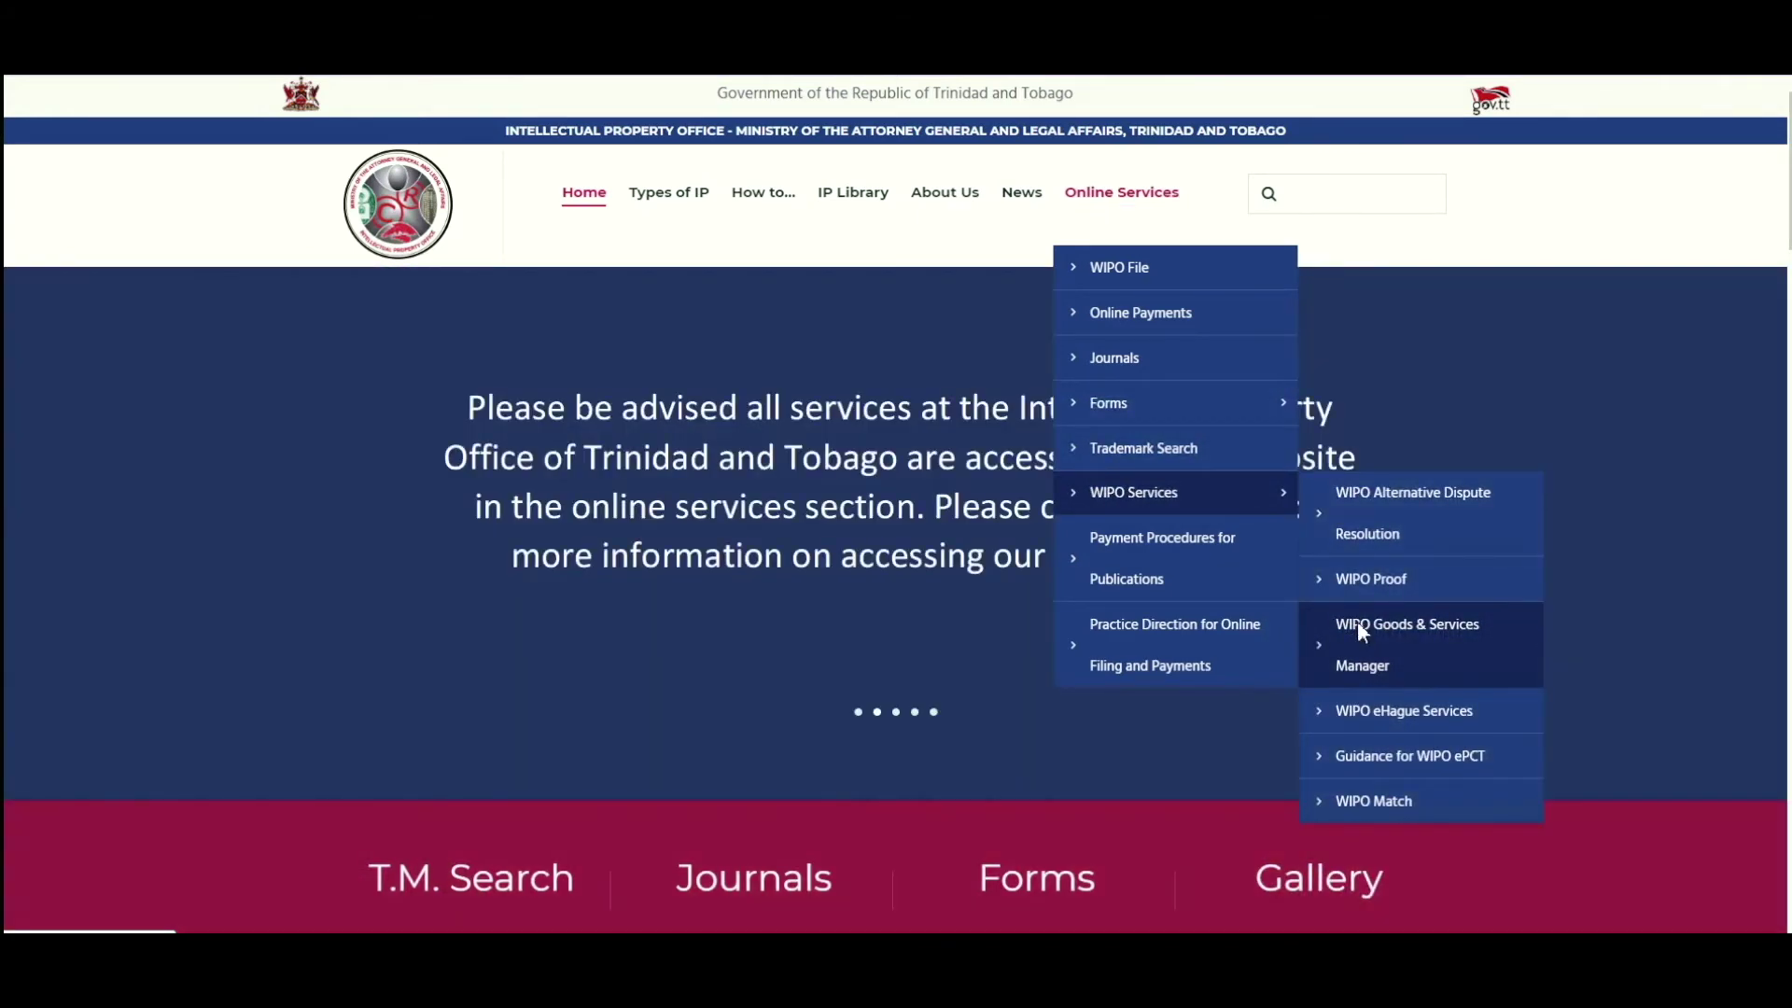
left_click(1360, 632)
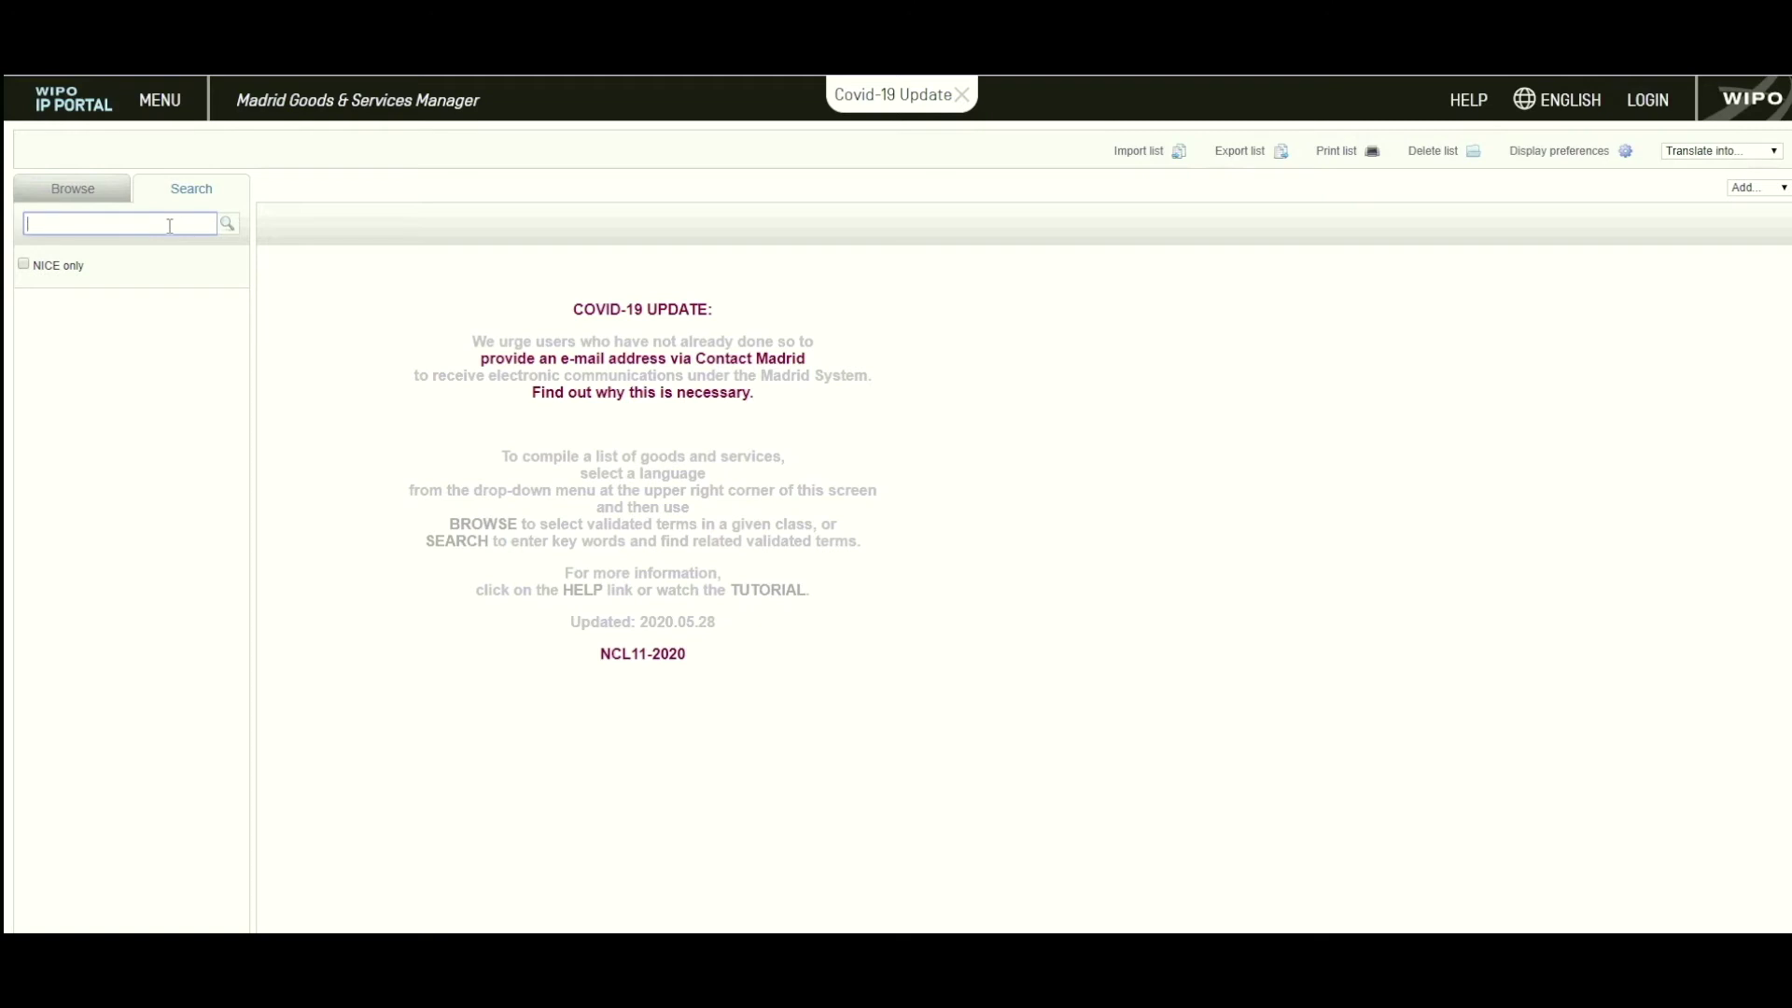
Search NICE-only terms, first for 'food' and then for 'restaurant'.
type("food")
key("ctrl+a")
left_click(227, 223)
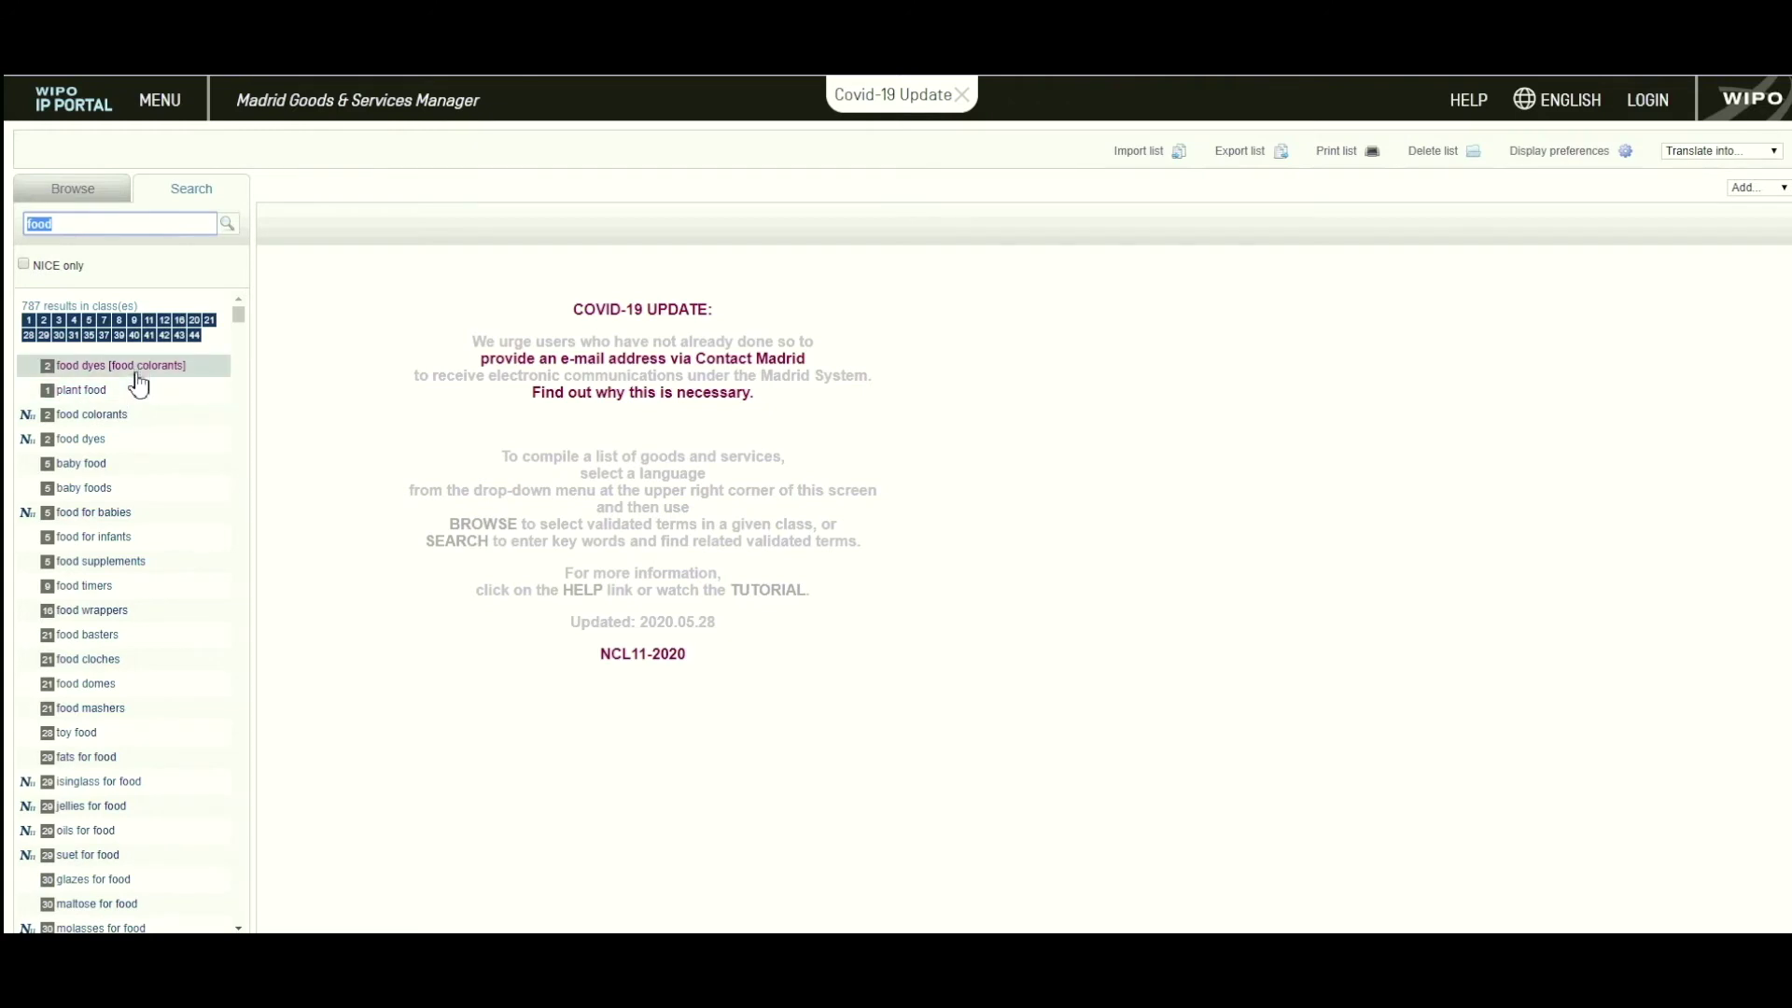
left_click(25, 266)
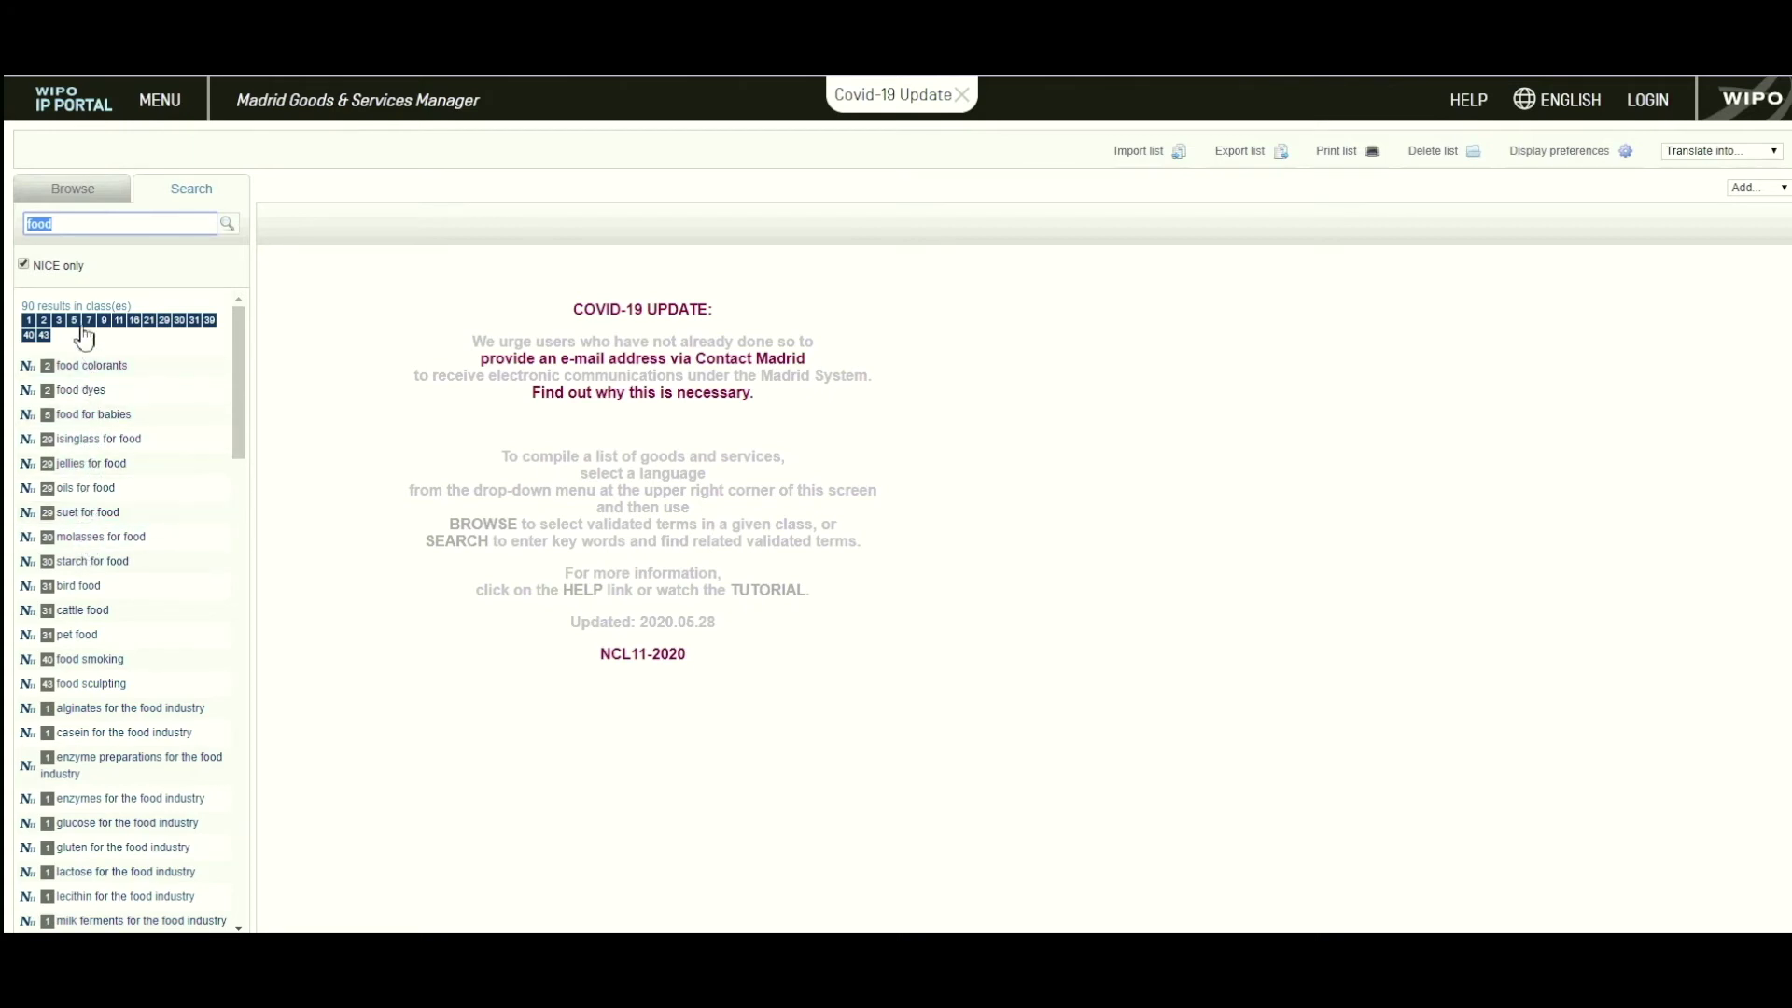
left_click(63, 227)
key("BackSpace")
key("BackSpace")
type("restaurant")
double_click(62, 226)
key("Return")
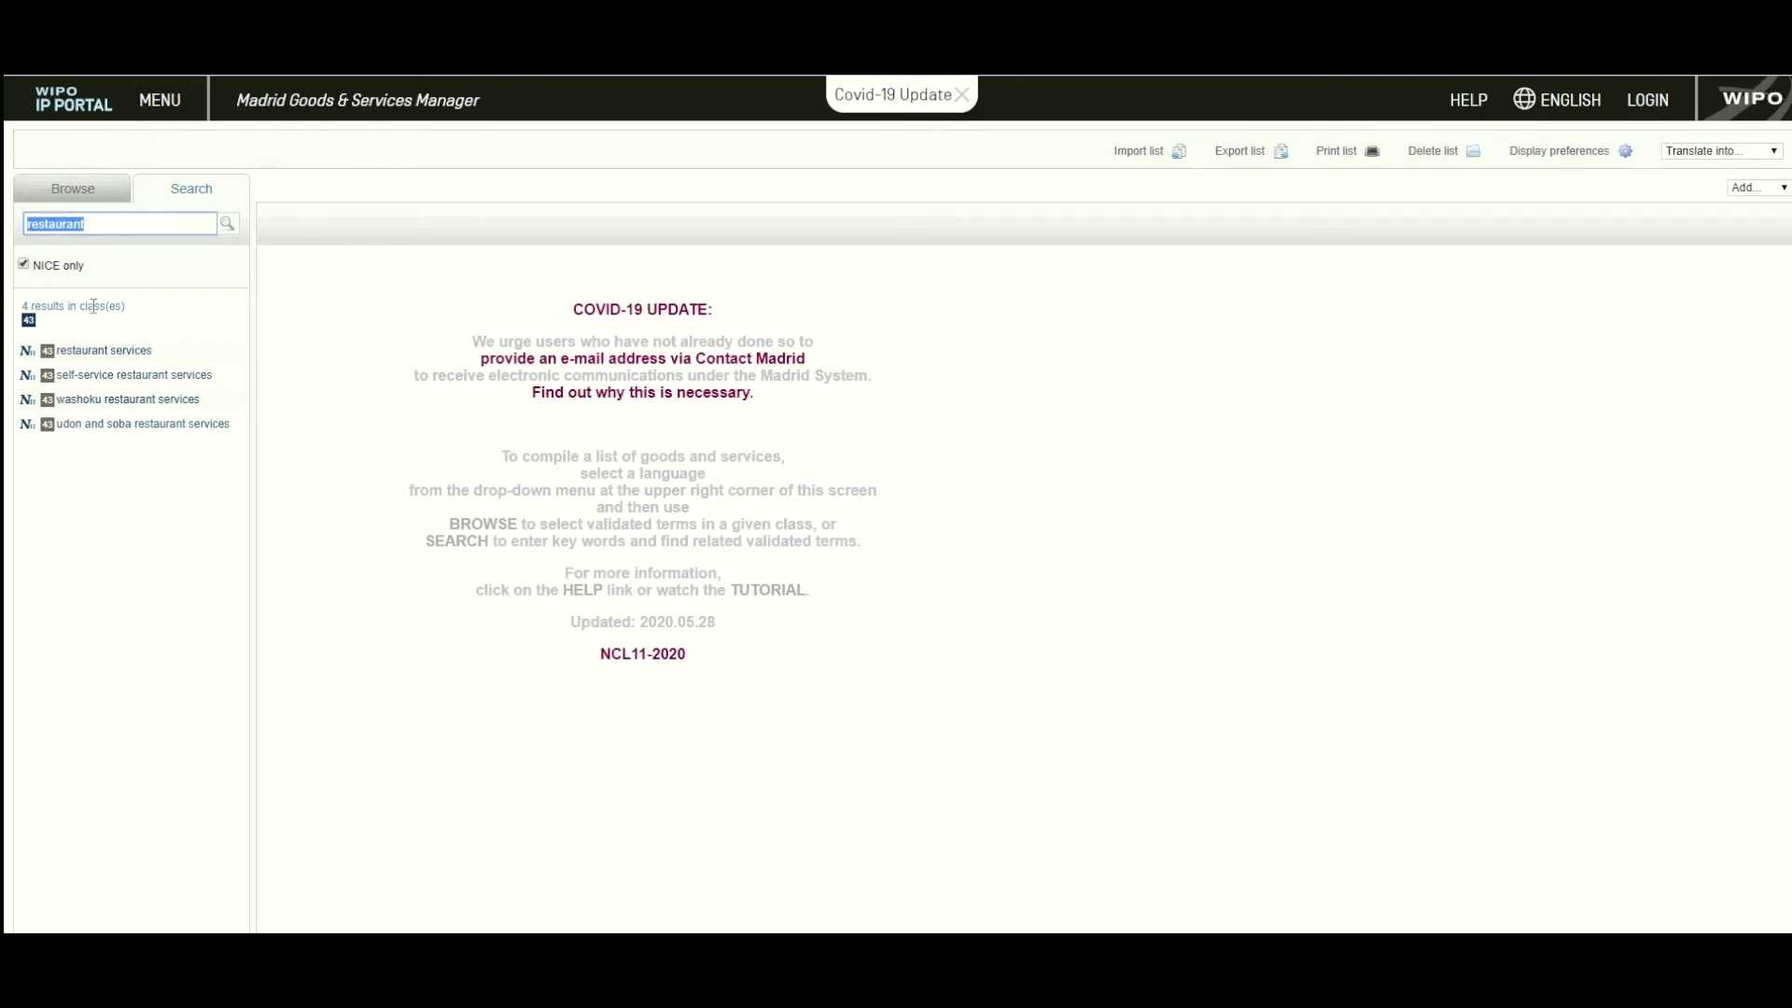
Add 'restaurant services' to class 43, copy the class 43 heading, and return to WIPO File.
left_click(100, 362)
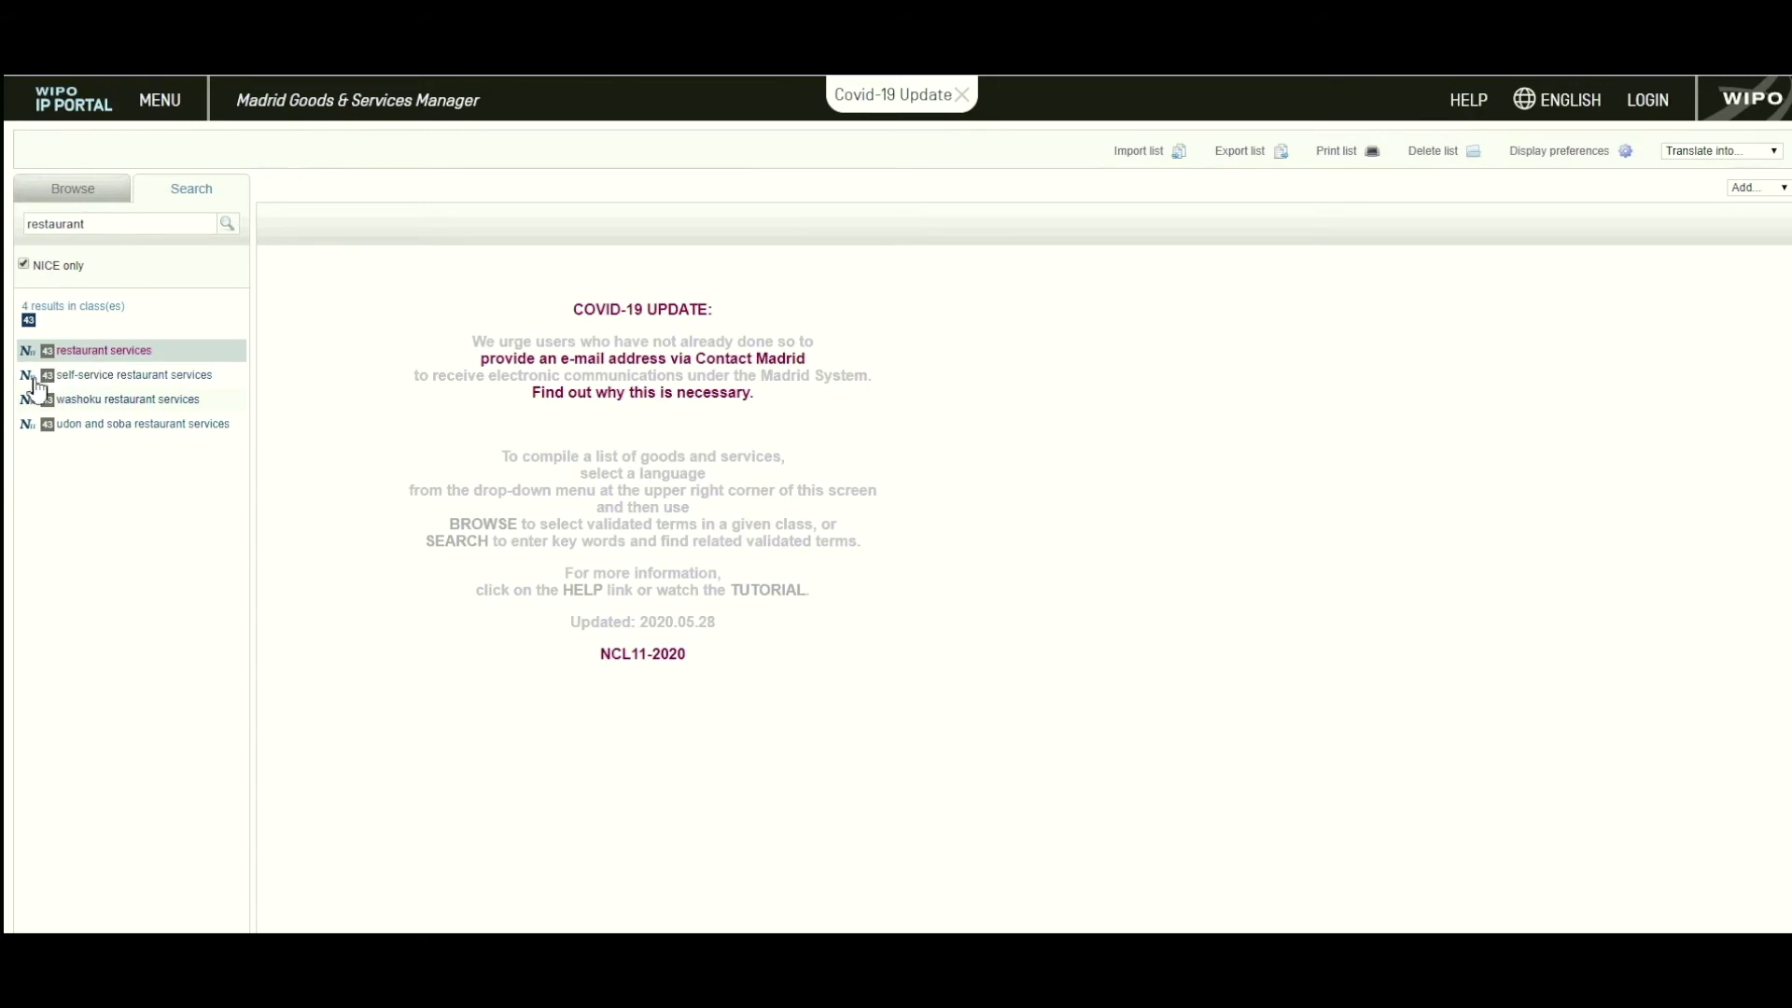
double_click(103, 362)
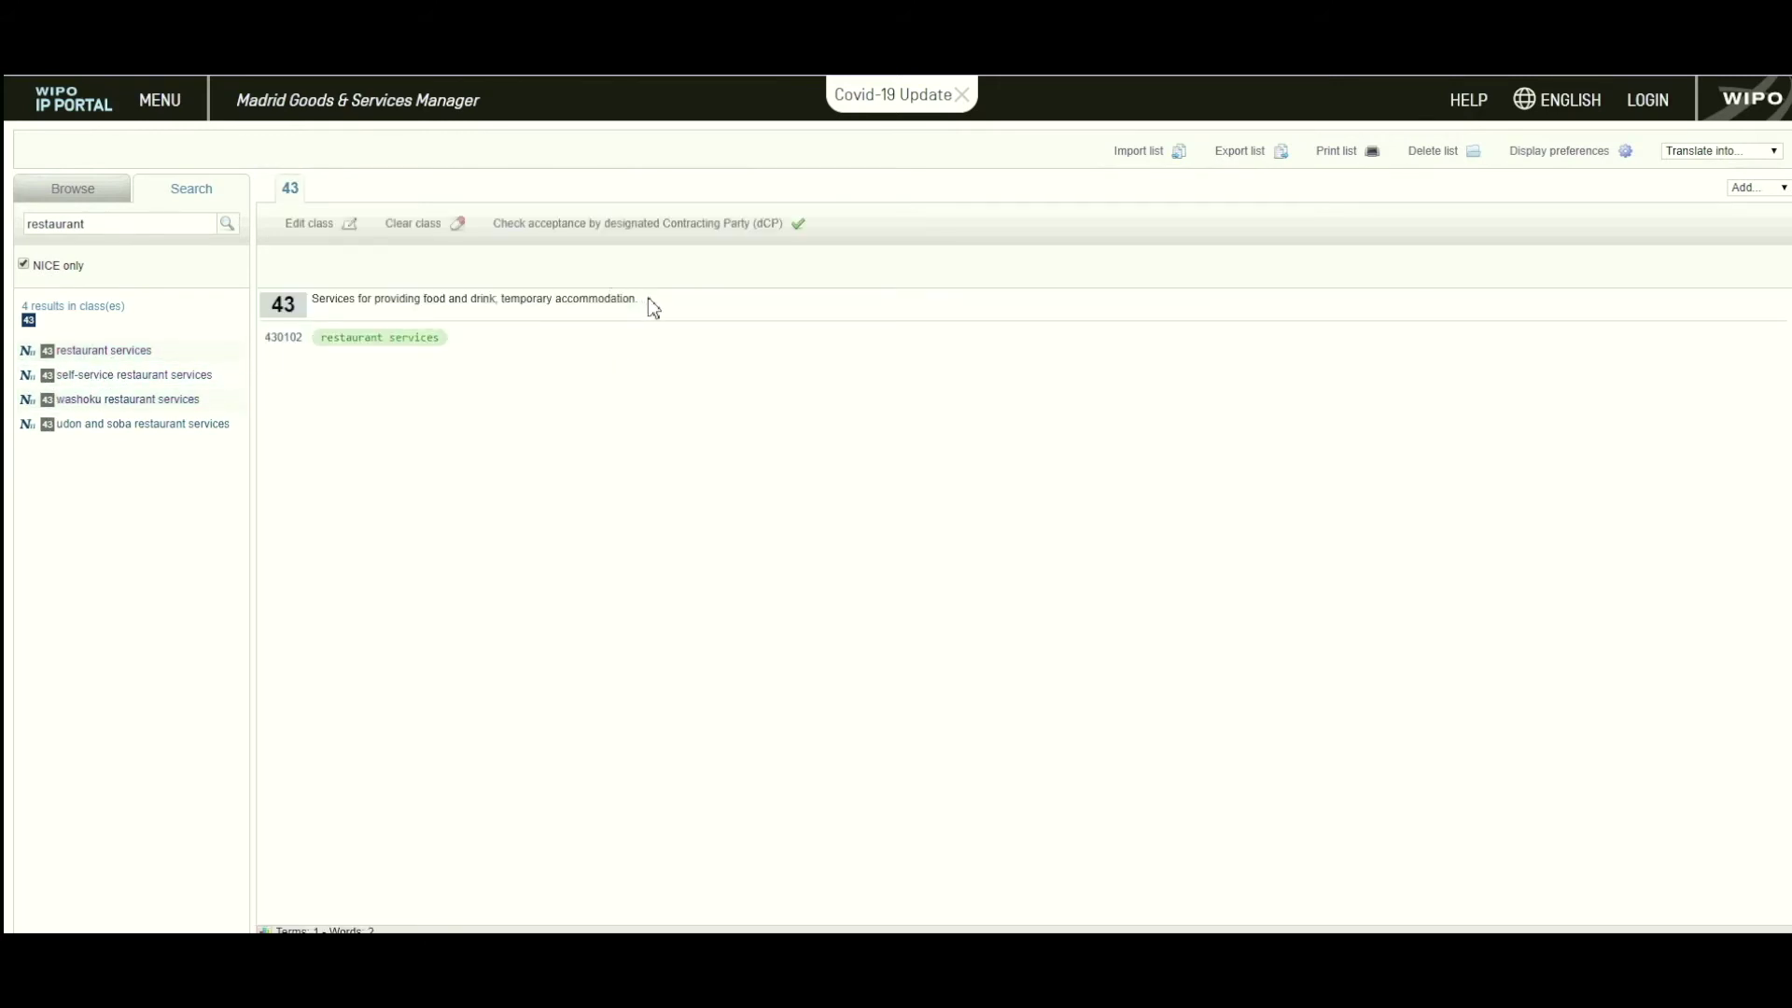
left_click_drag(651, 308, 309, 308)
key("ctrl+c")
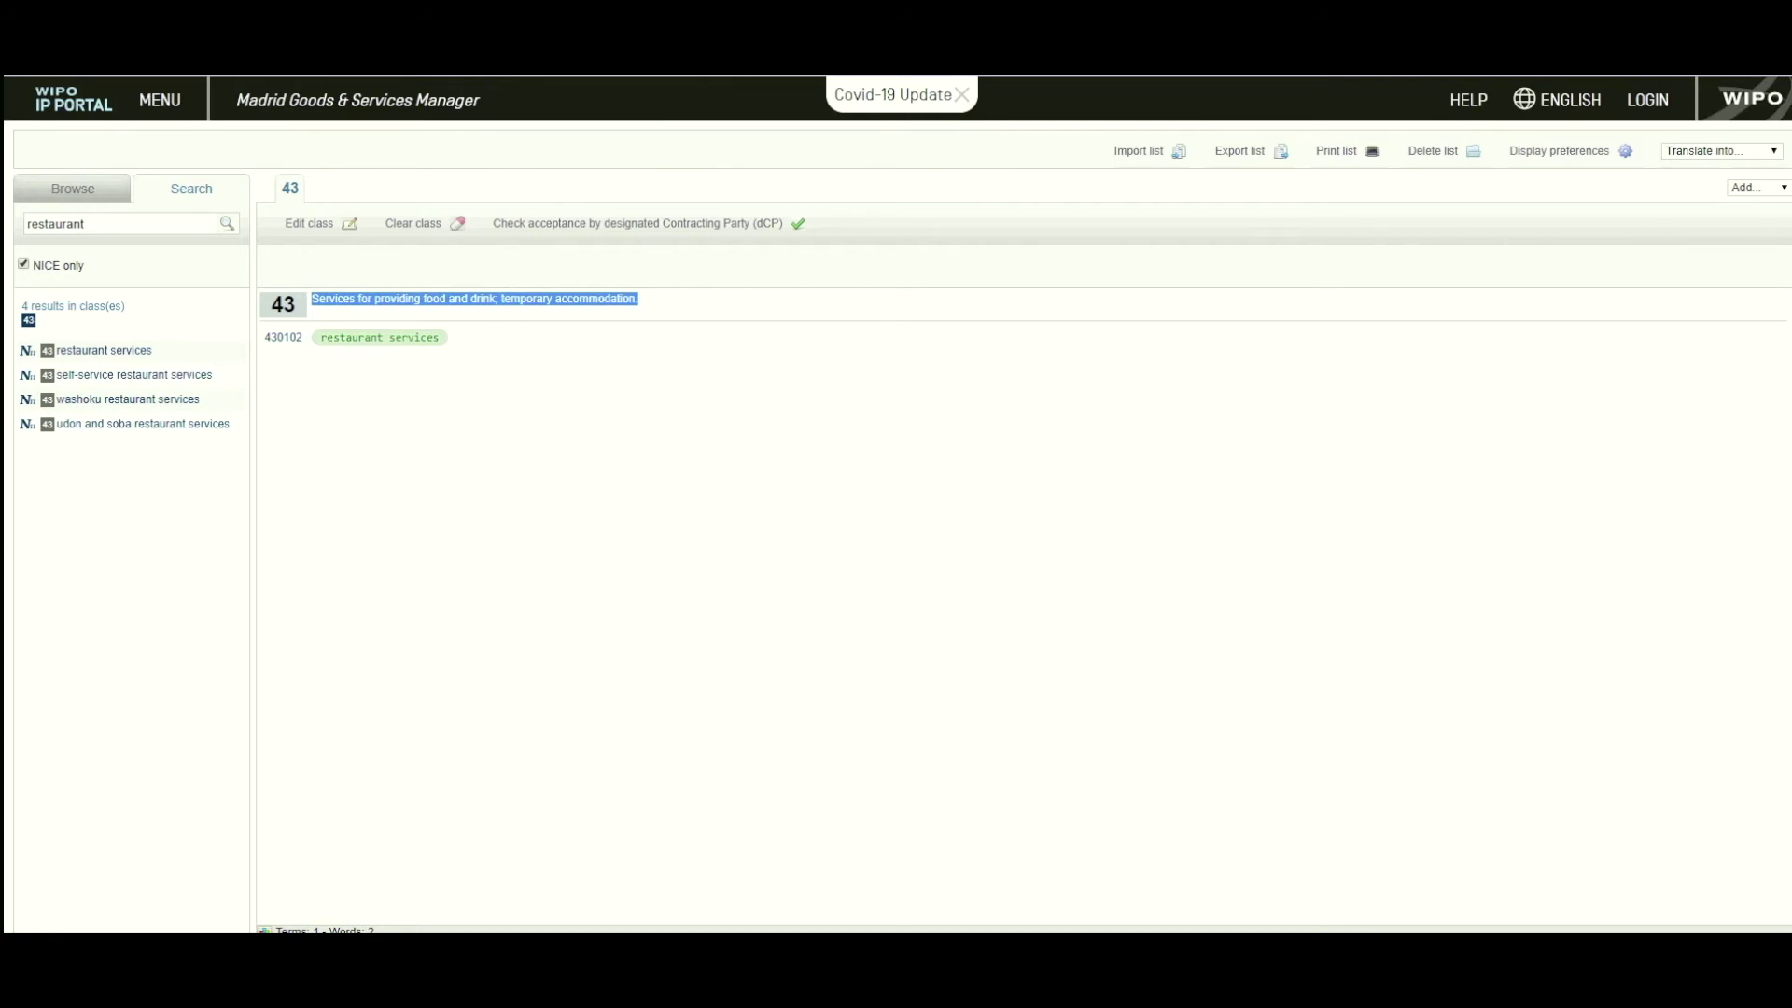
key("alt+Tab")
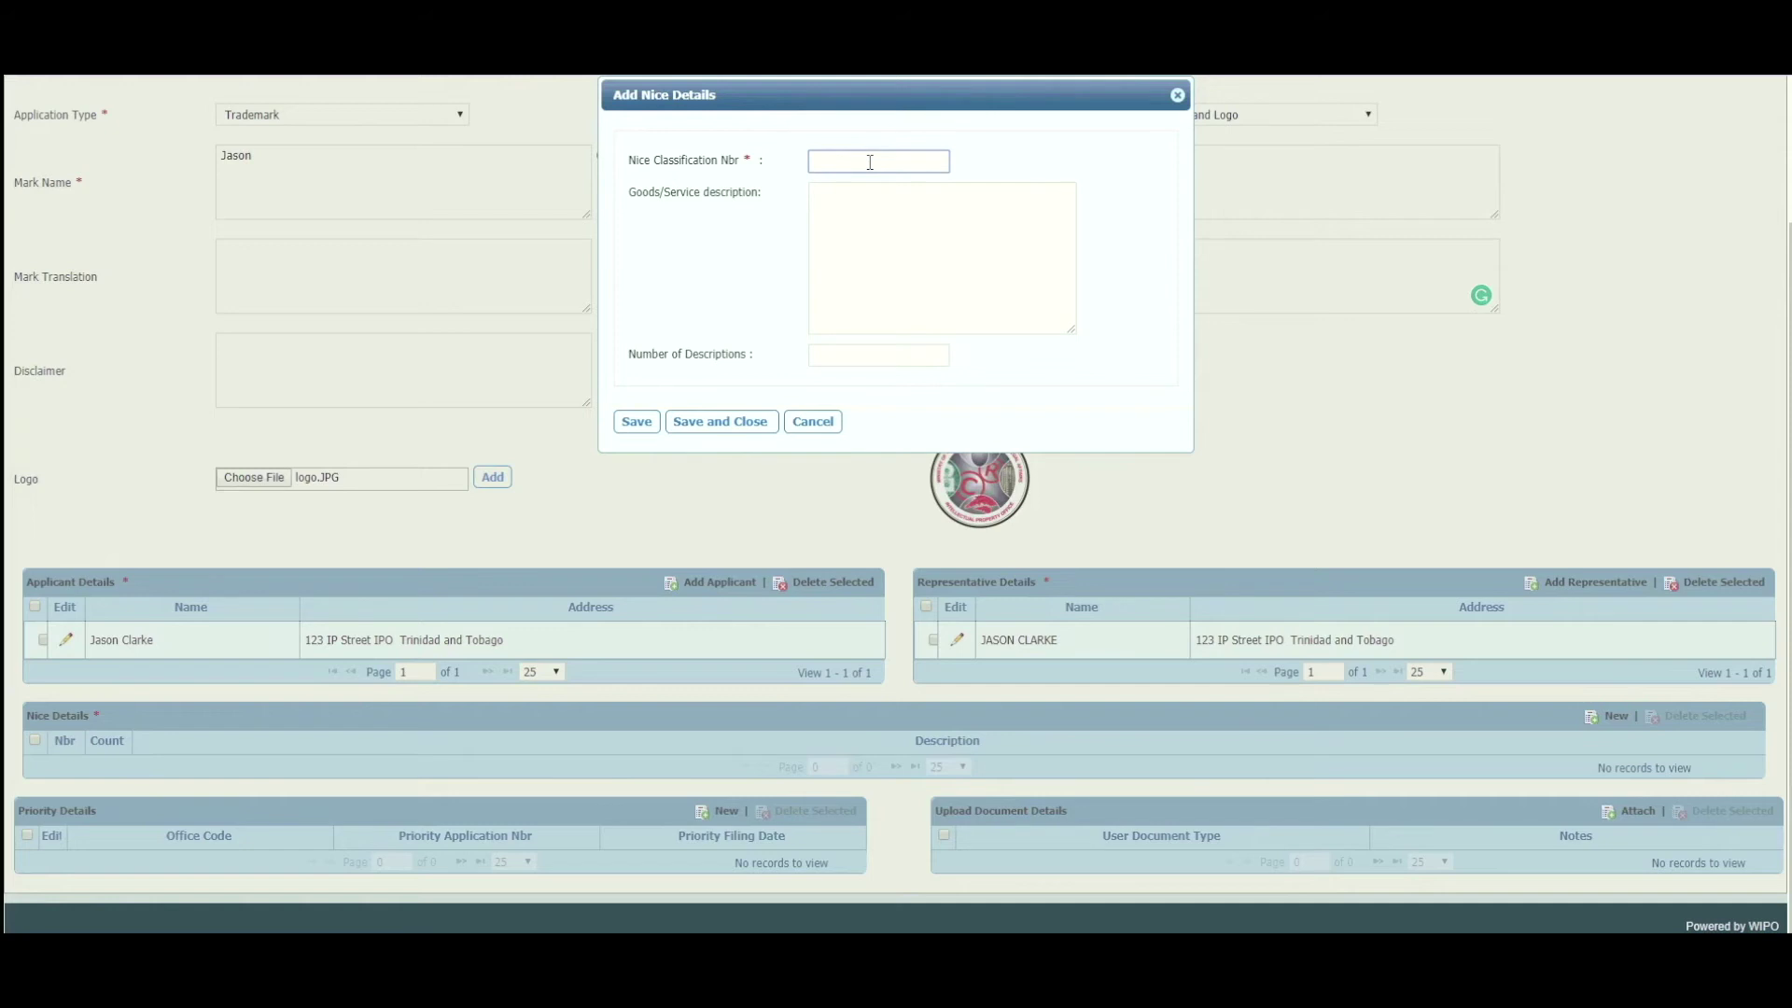
Save Nice class 43 with the description 'Services for providing food and drink; temporary accommodation.'.
type("43")
left_click(868, 212)
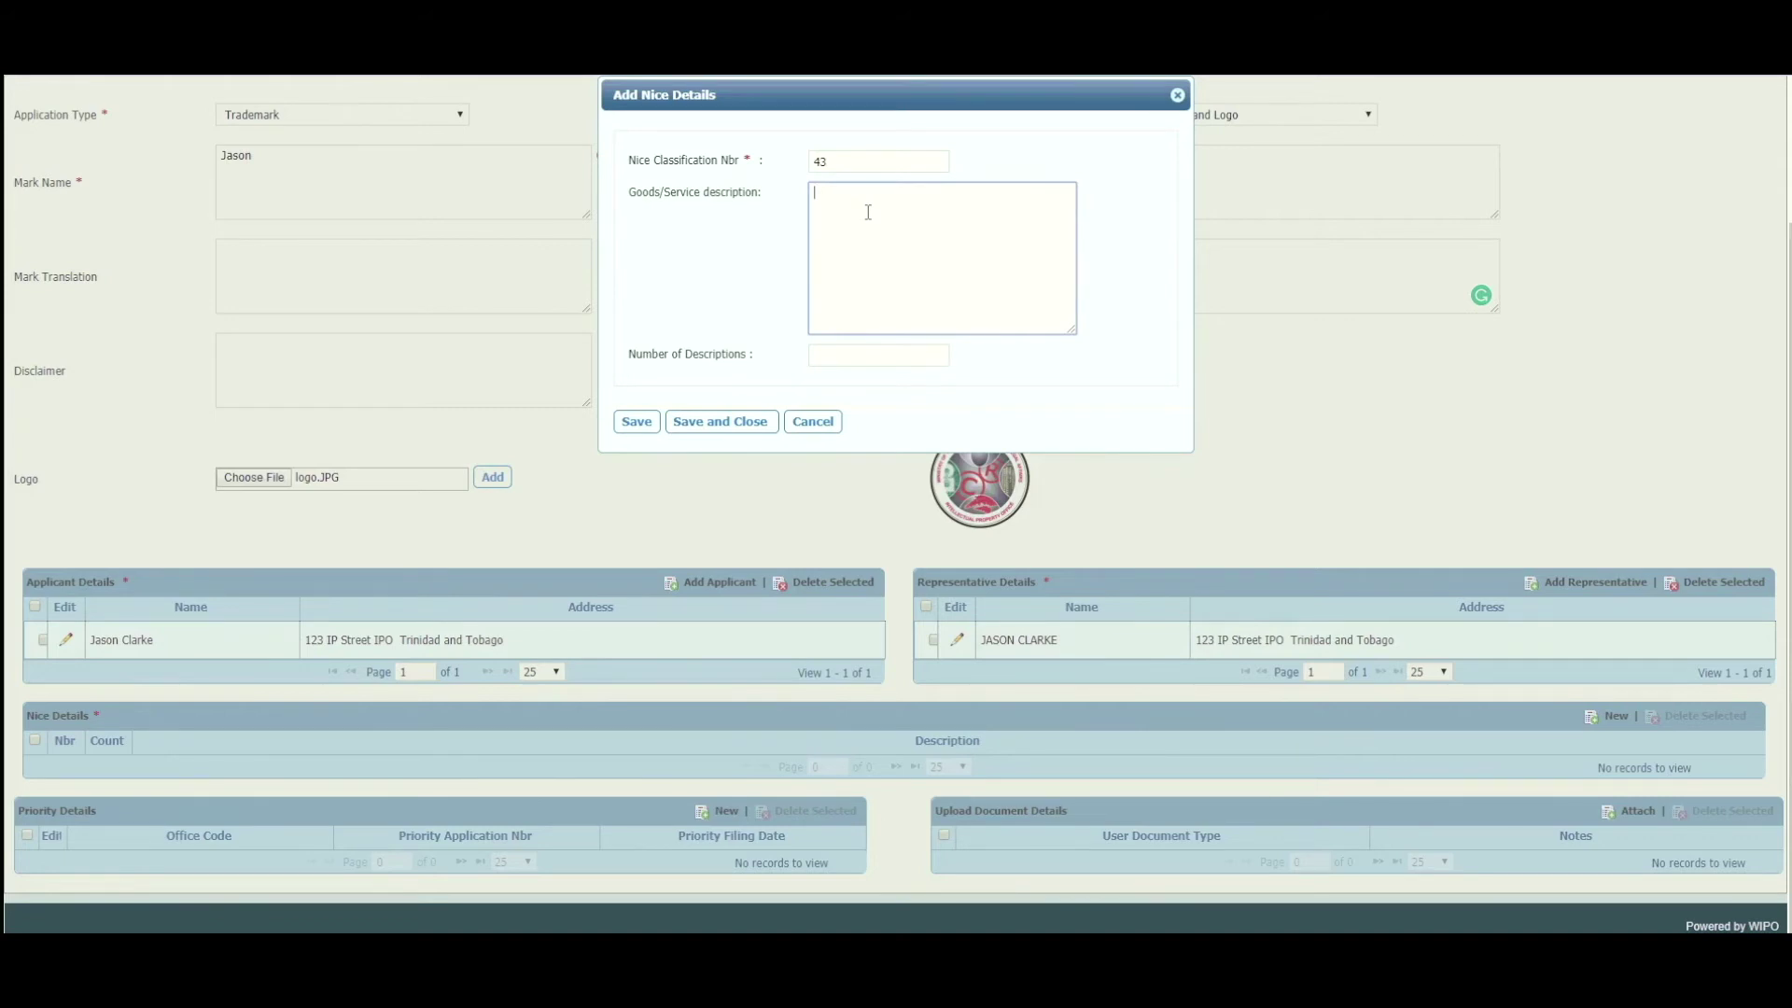
key("ctrl+v")
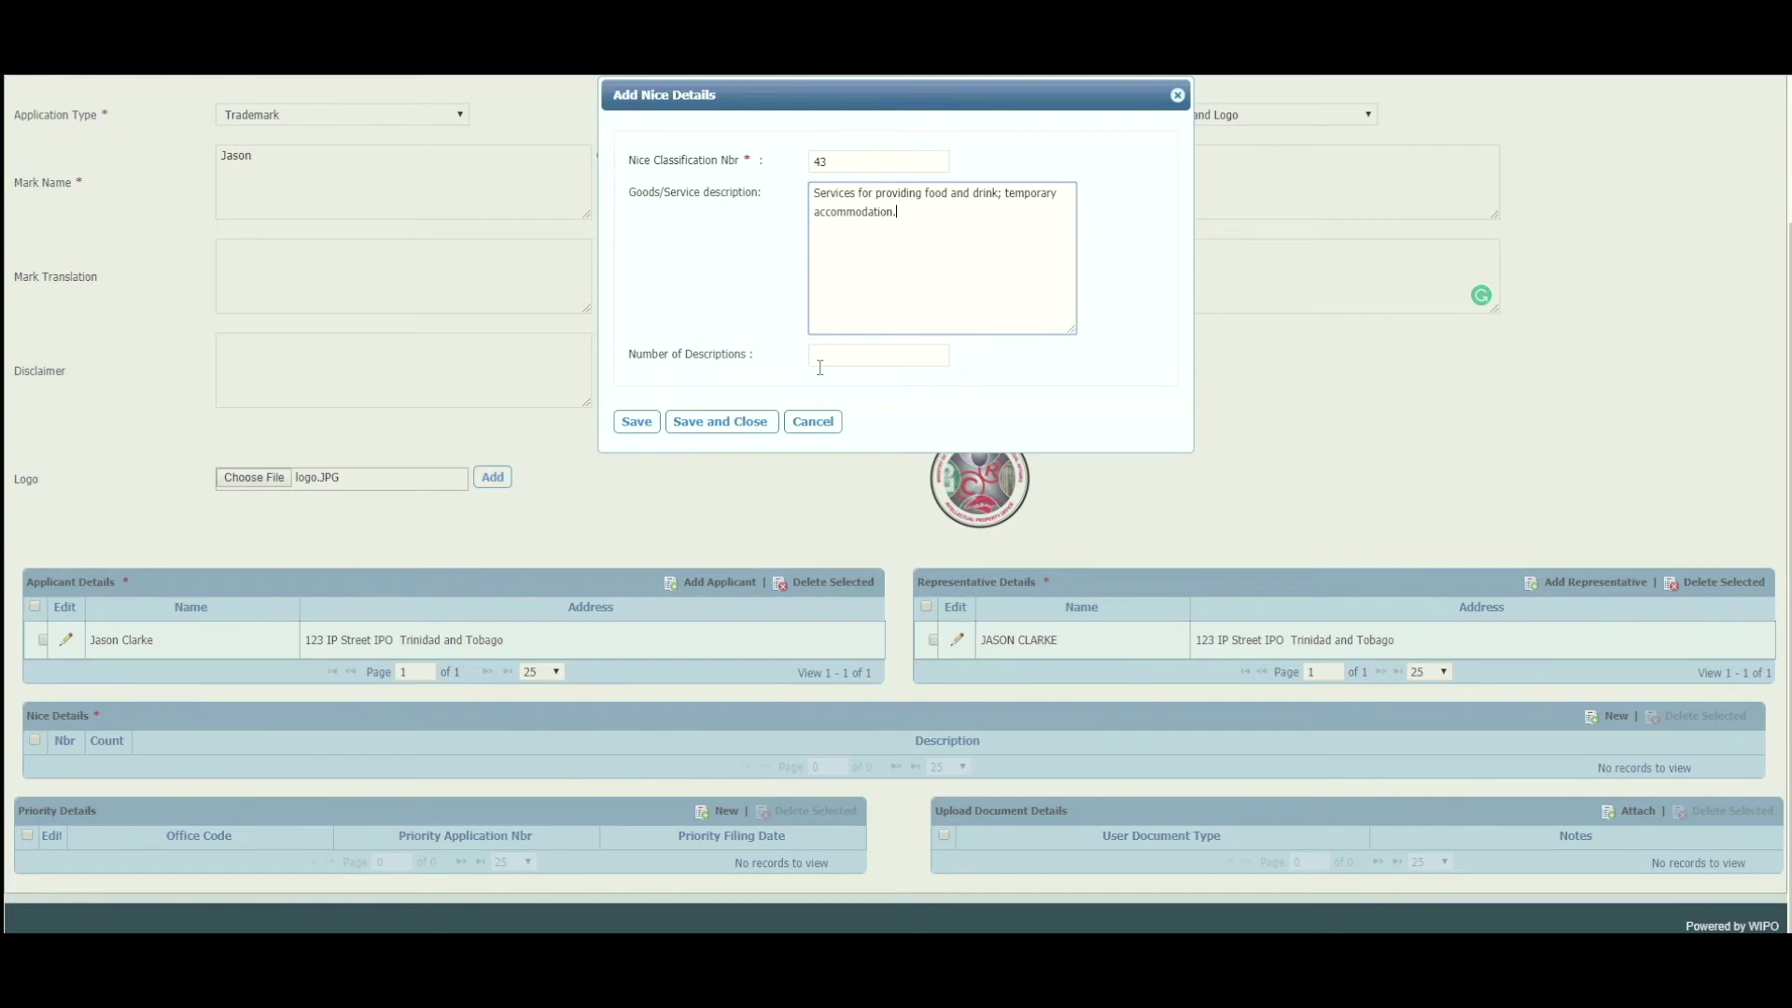
left_click(713, 430)
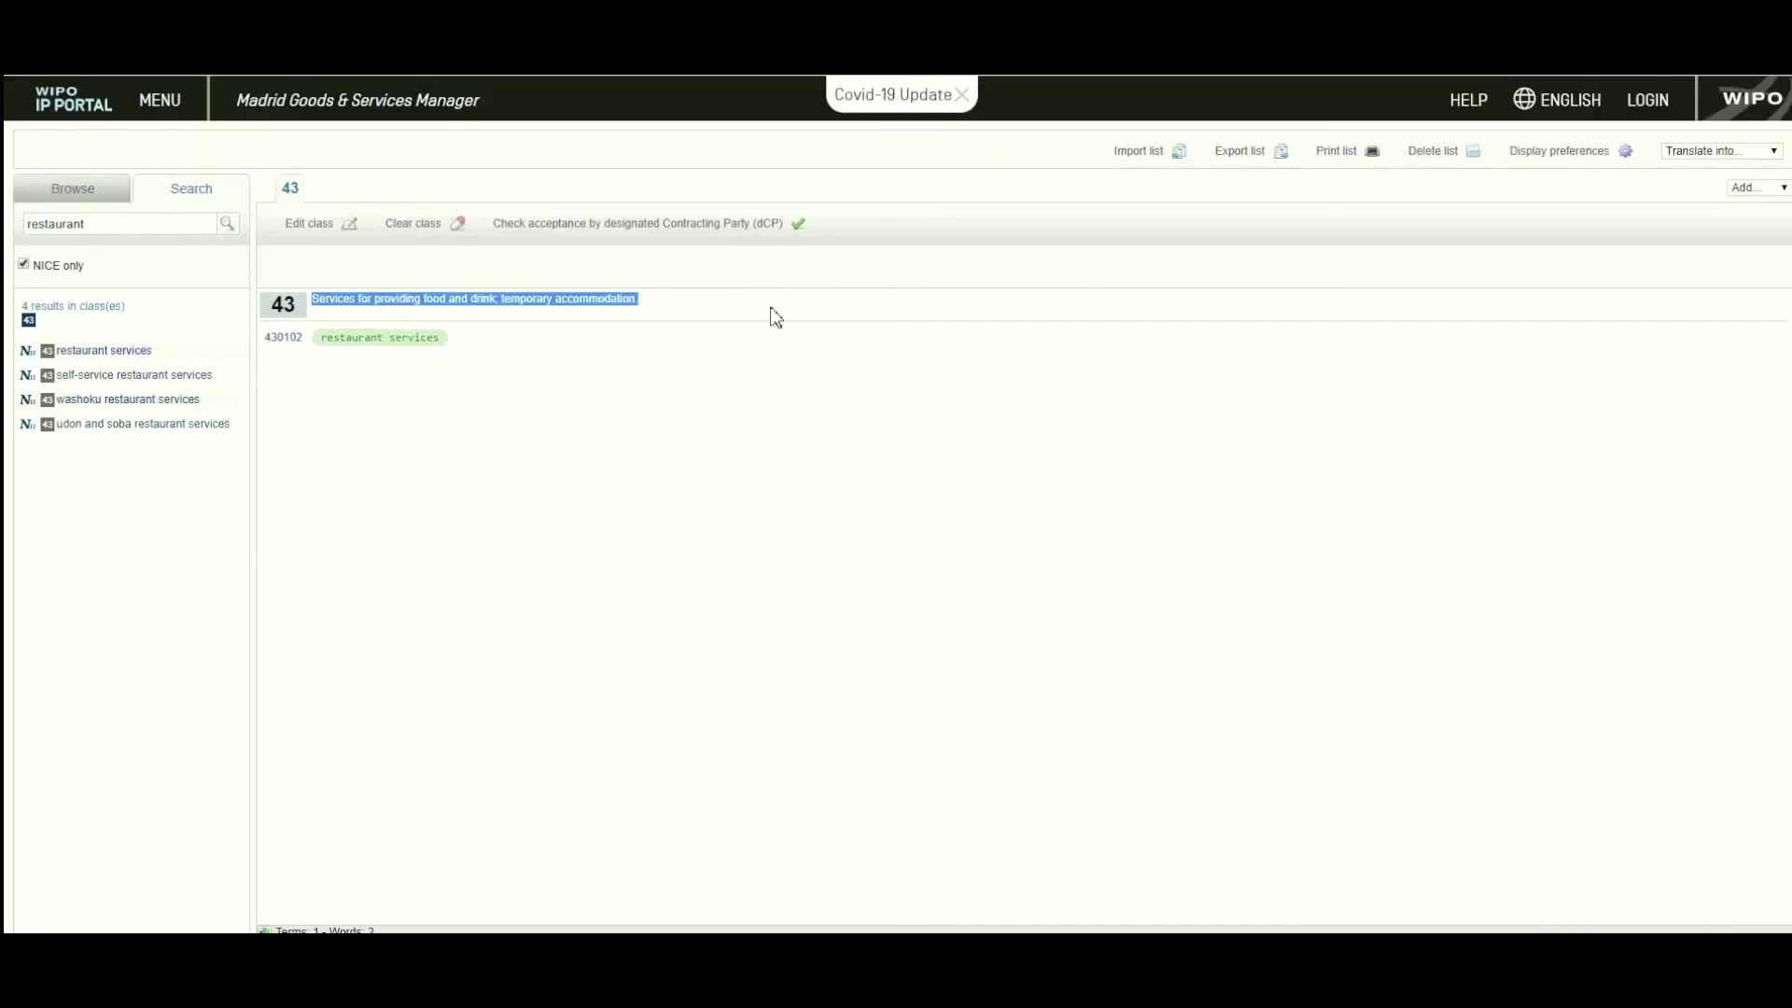
Choose Tutorial from the Goods & Services Manager's HELP menu.
left_click(1467, 112)
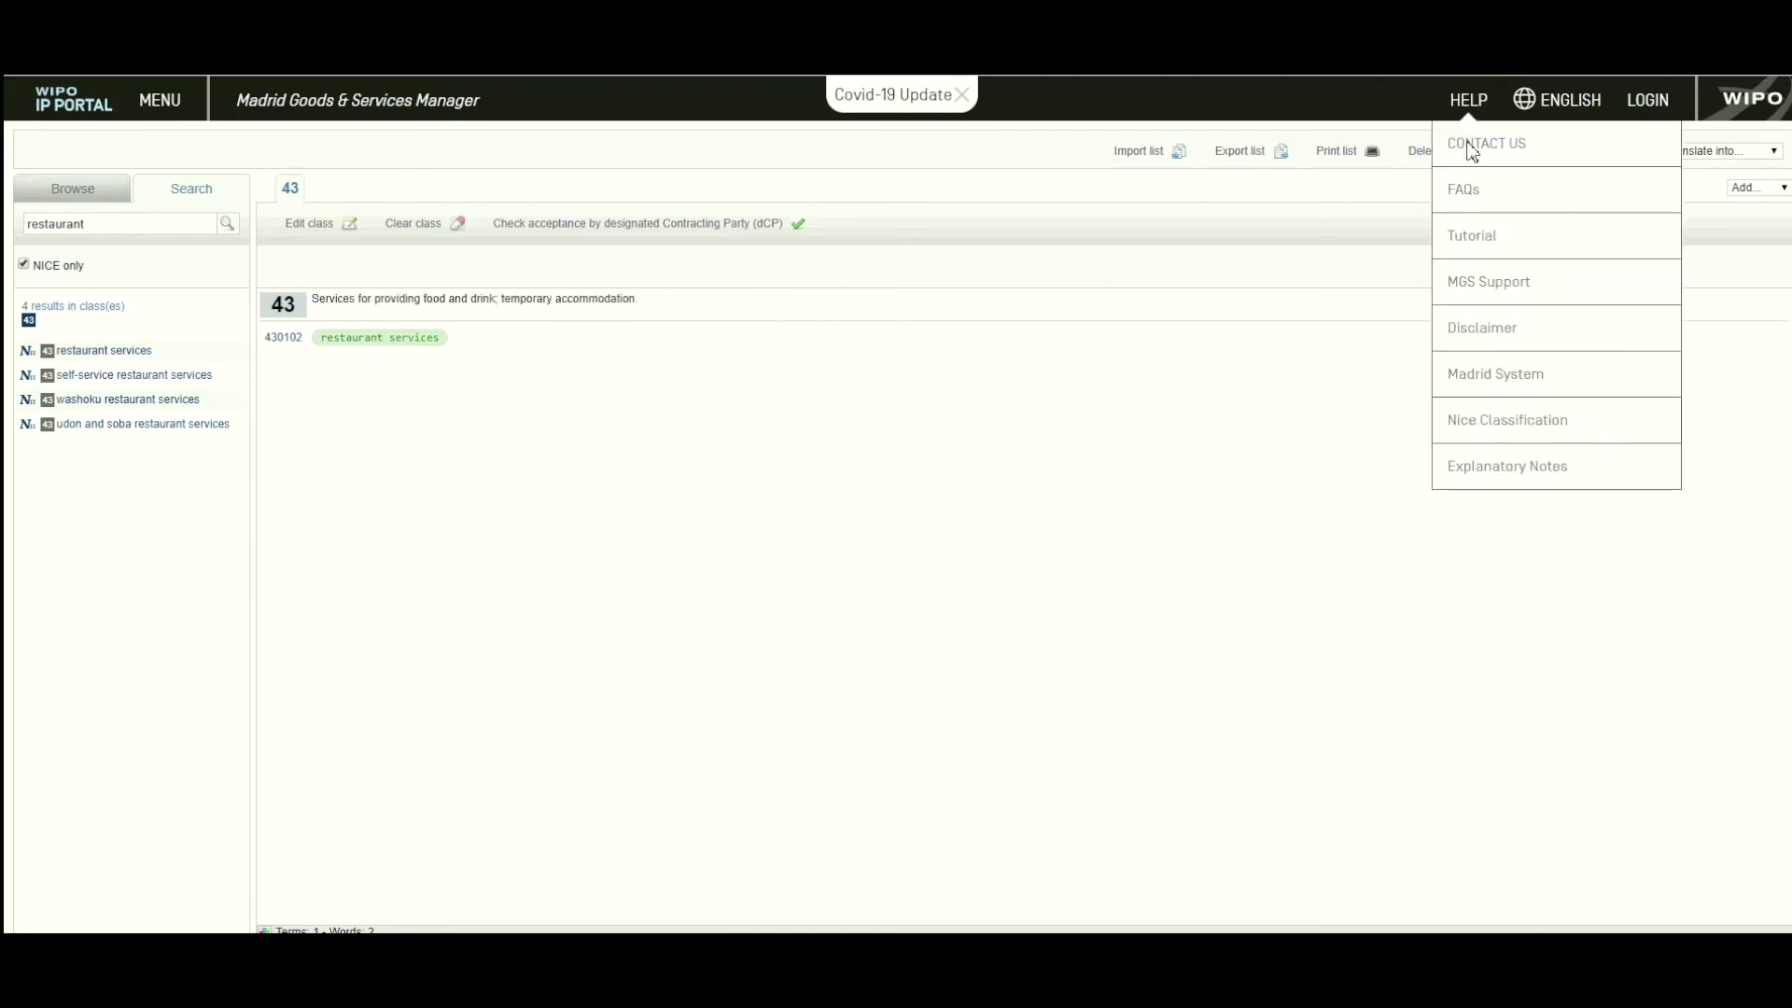
left_click(1465, 244)
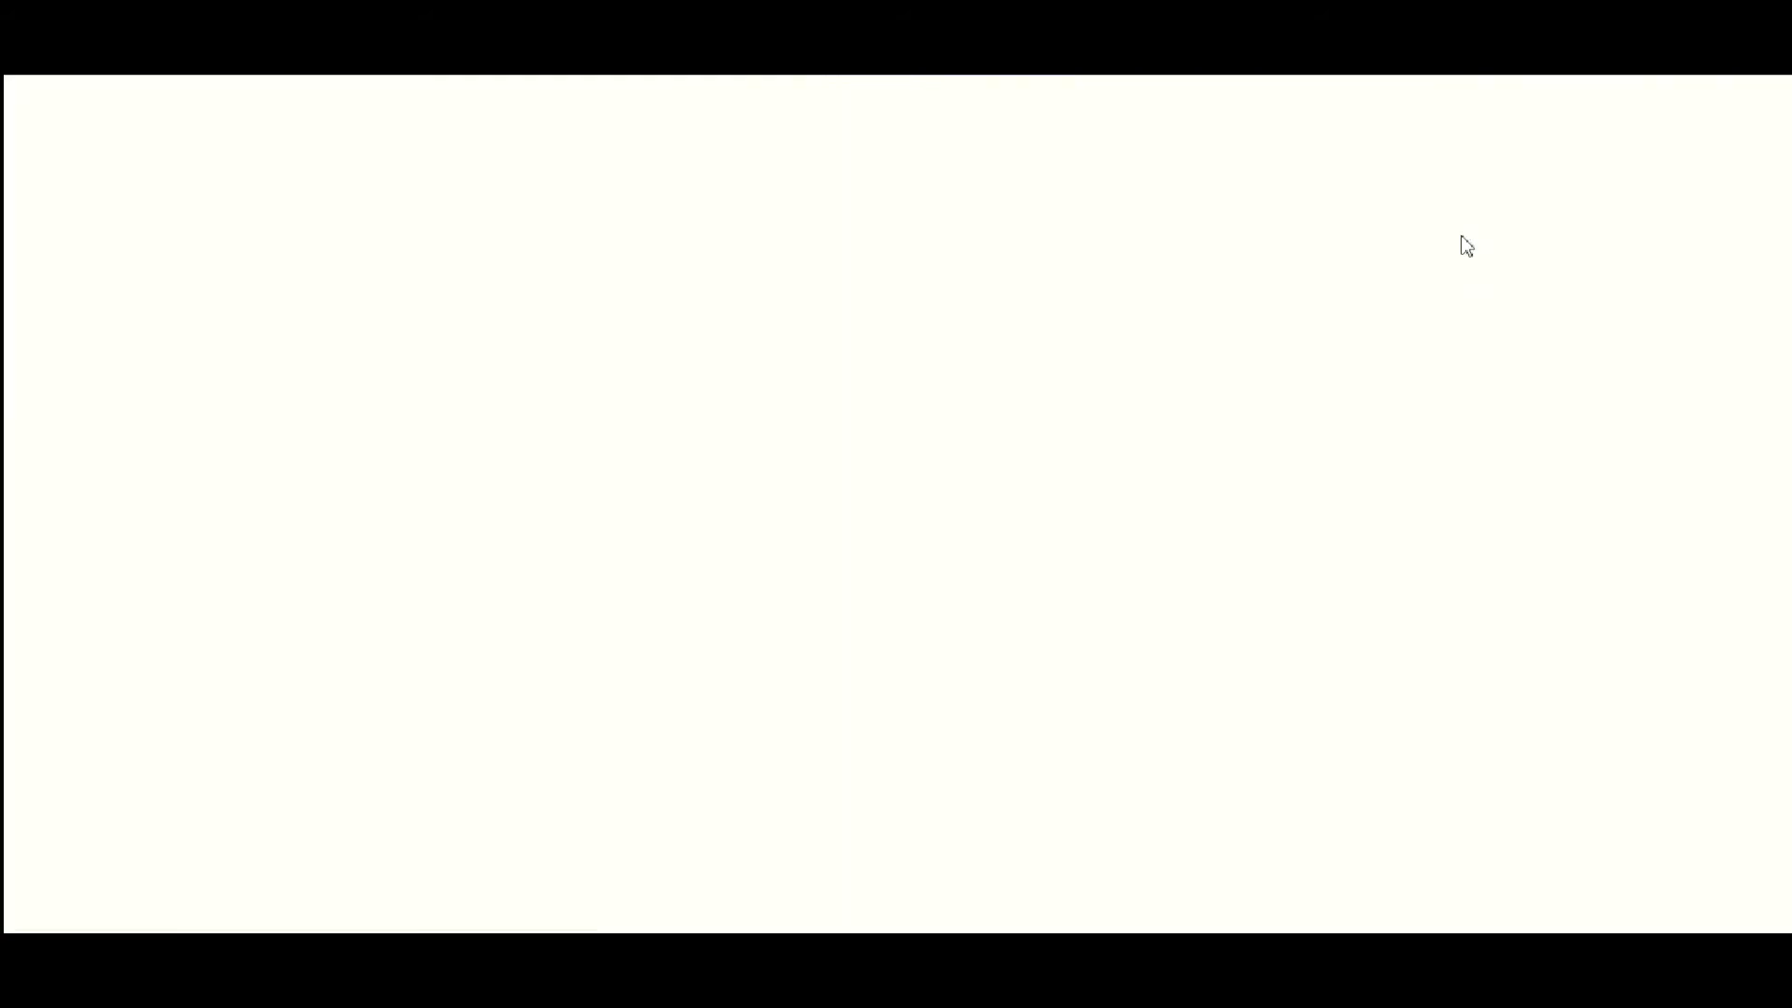
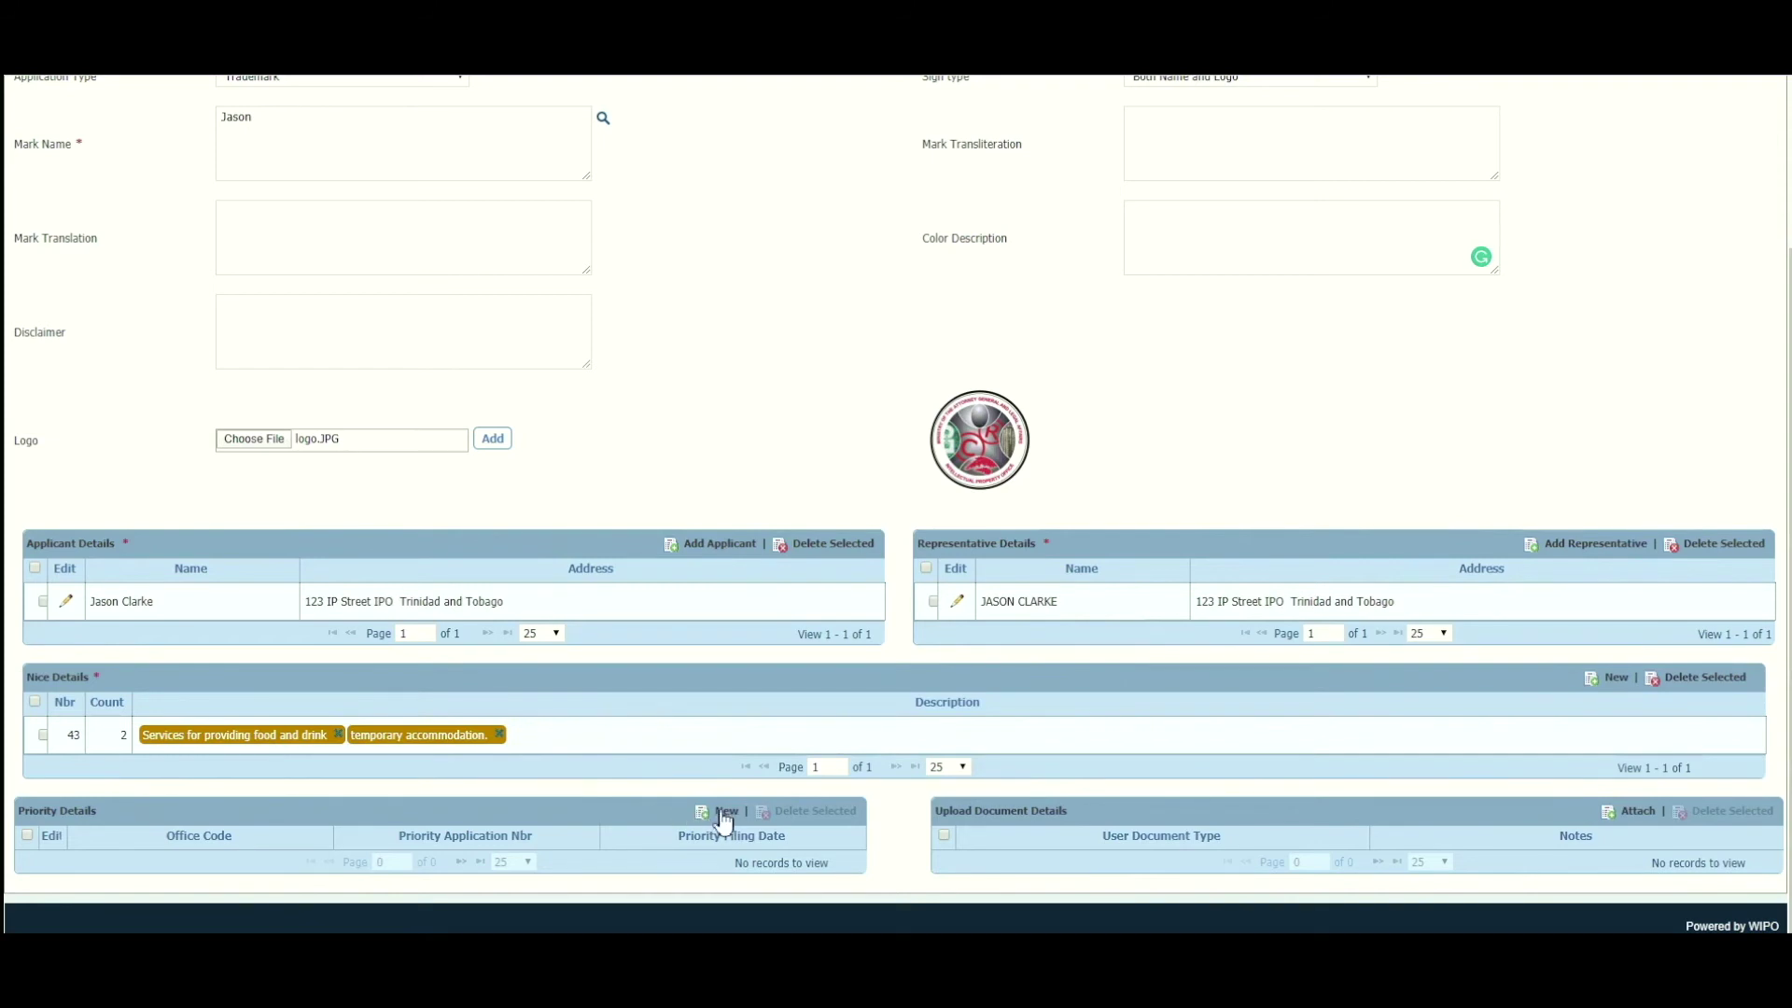
left_click(724, 814)
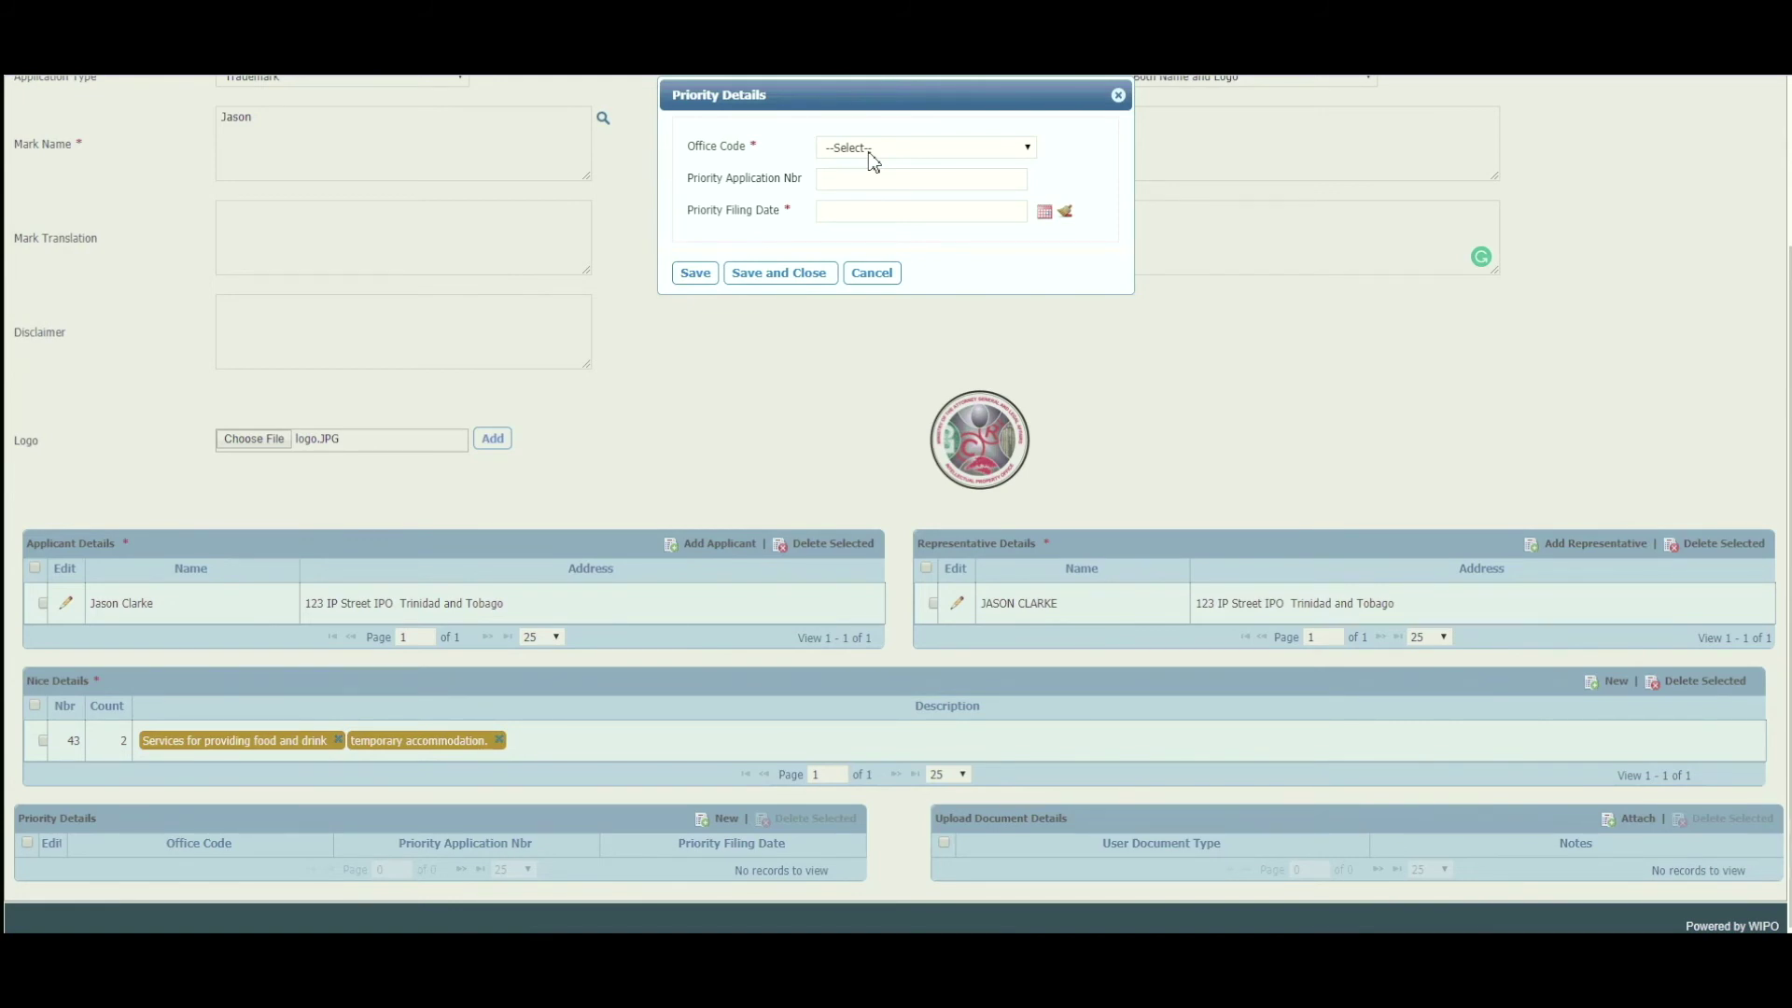
left_click(873, 149)
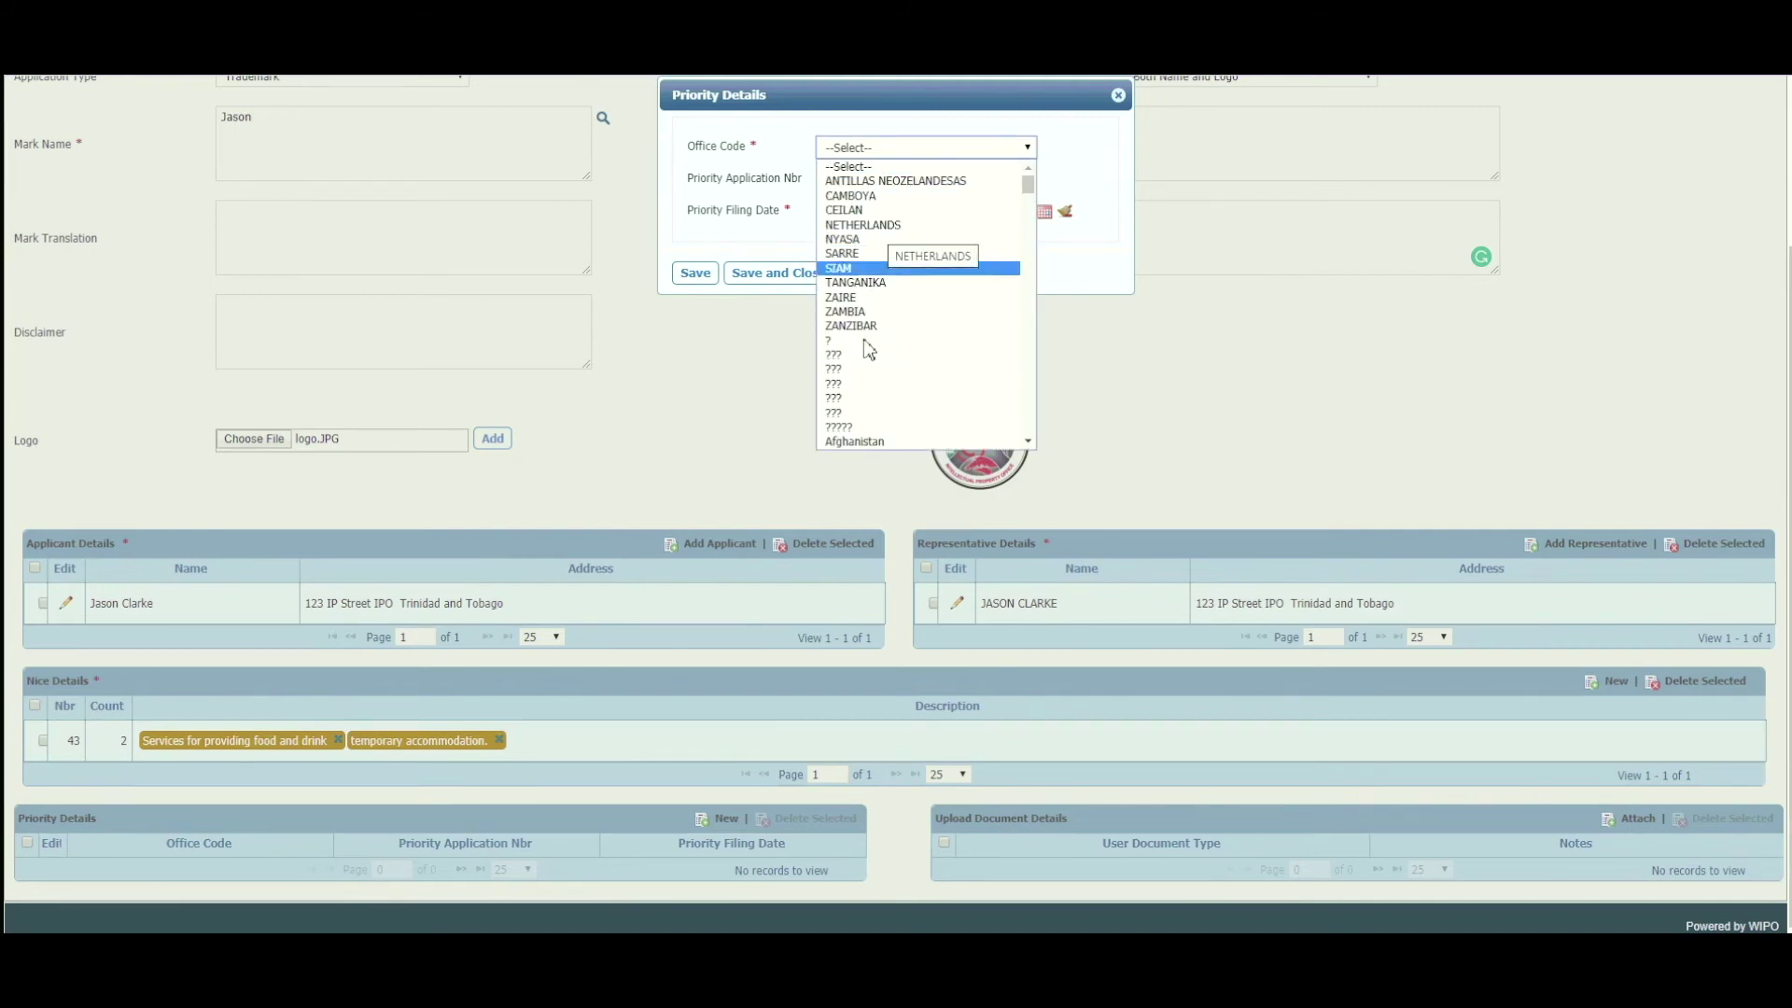
left_click(1078, 168)
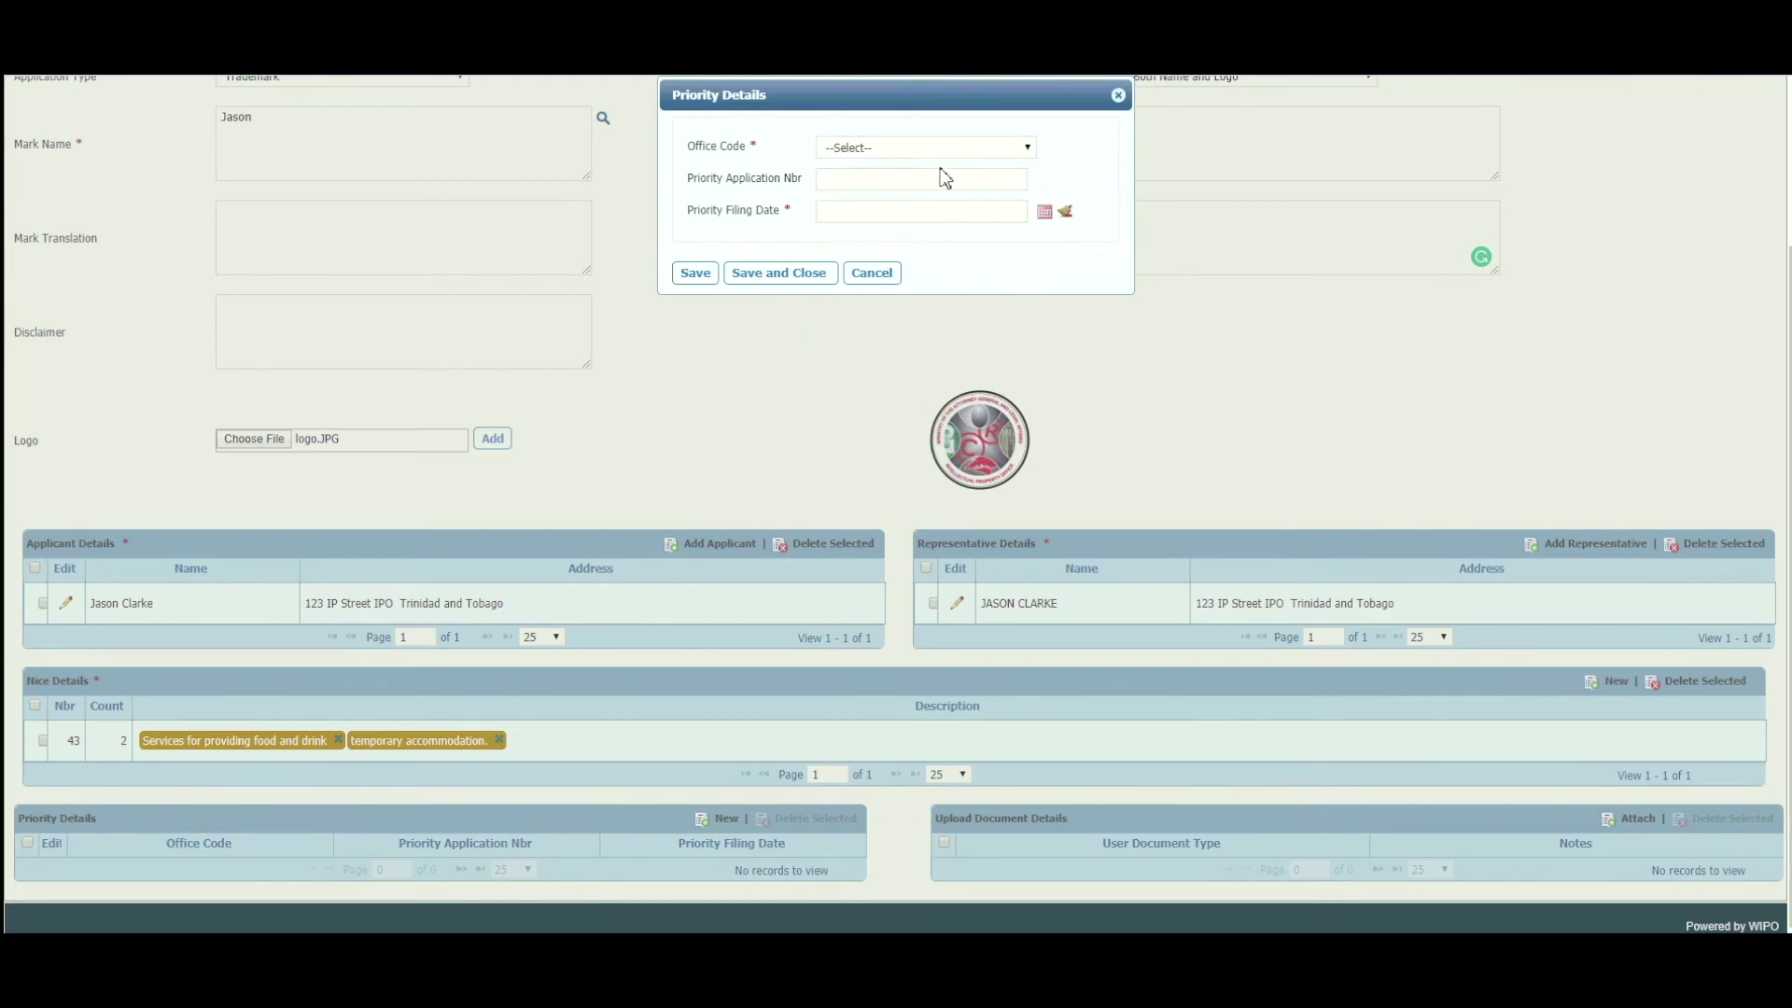
left_click(918, 180)
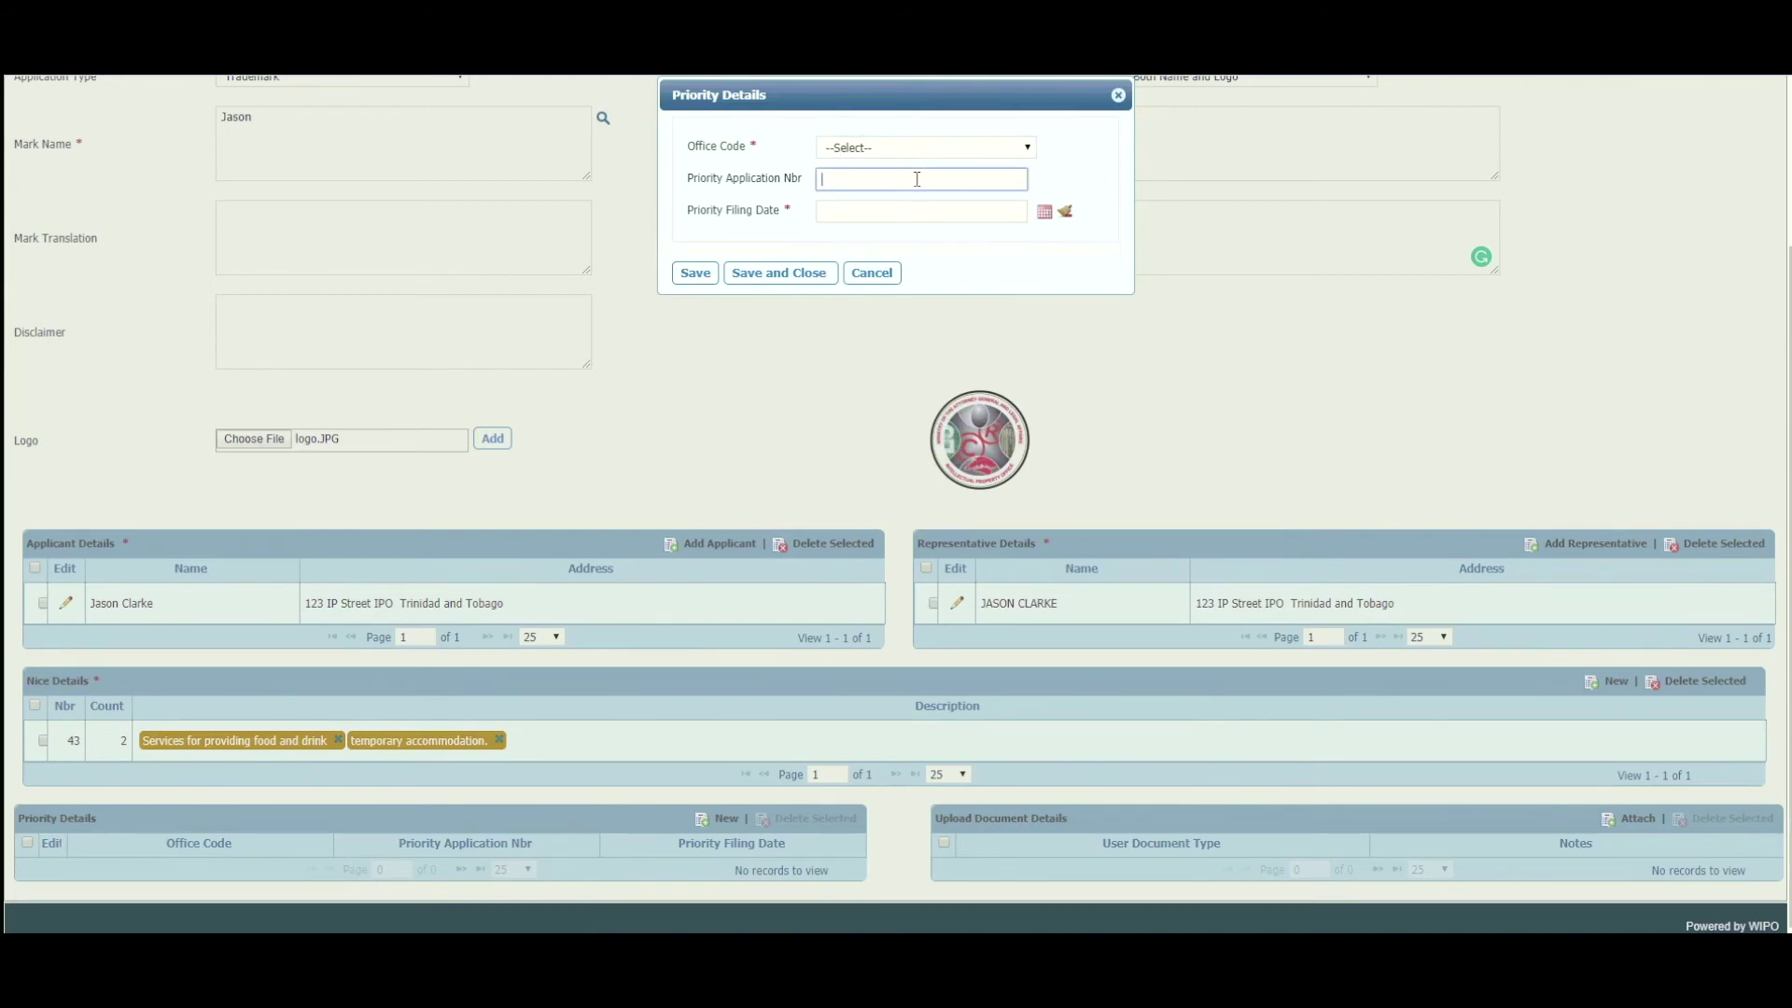
left_click(904, 215)
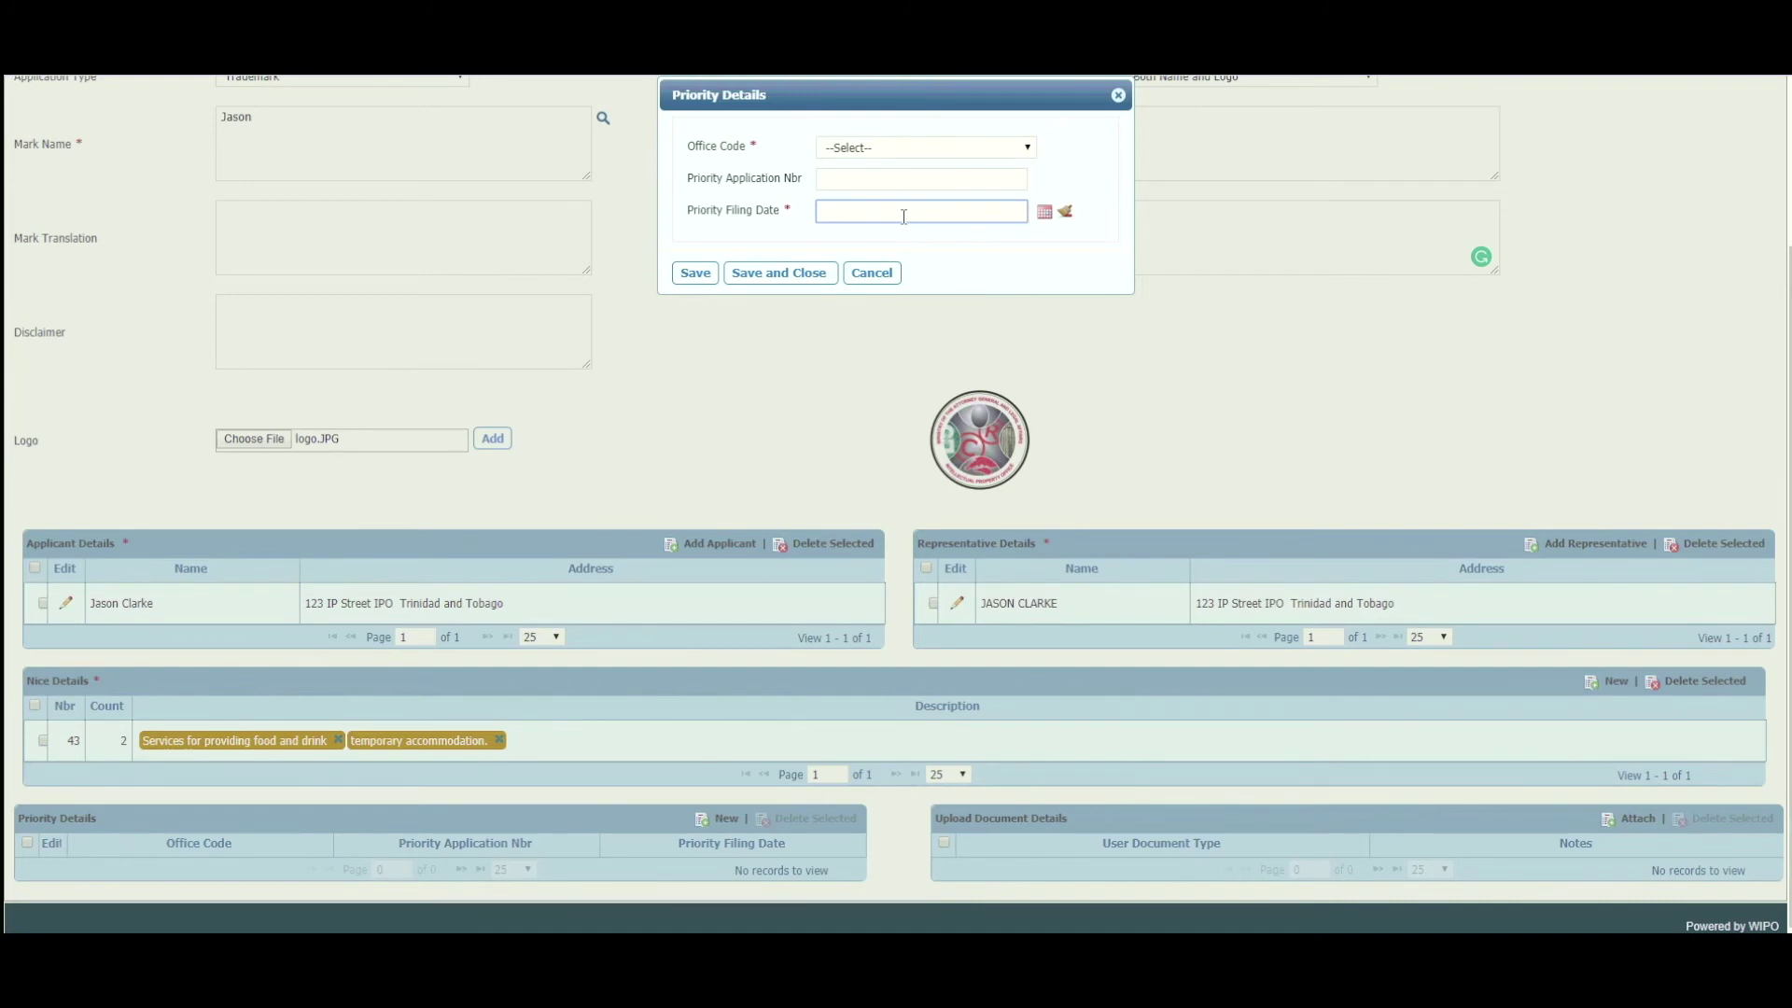
left_click(871, 273)
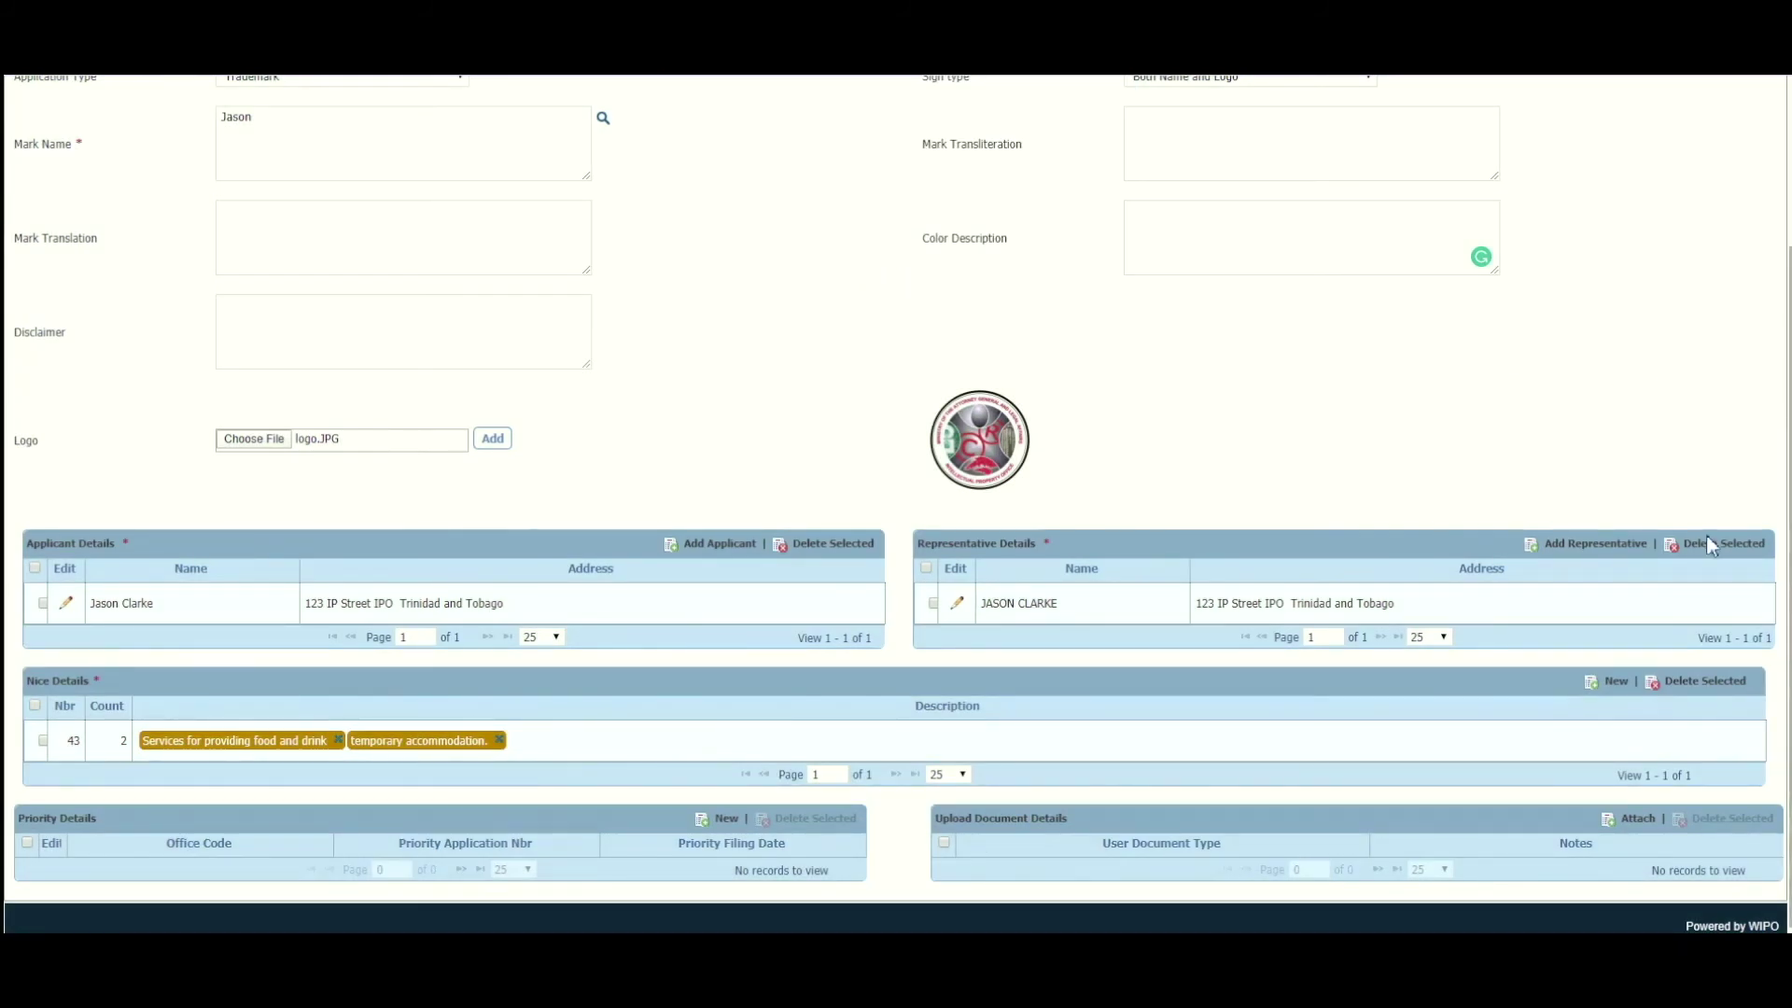
left_click(1638, 818)
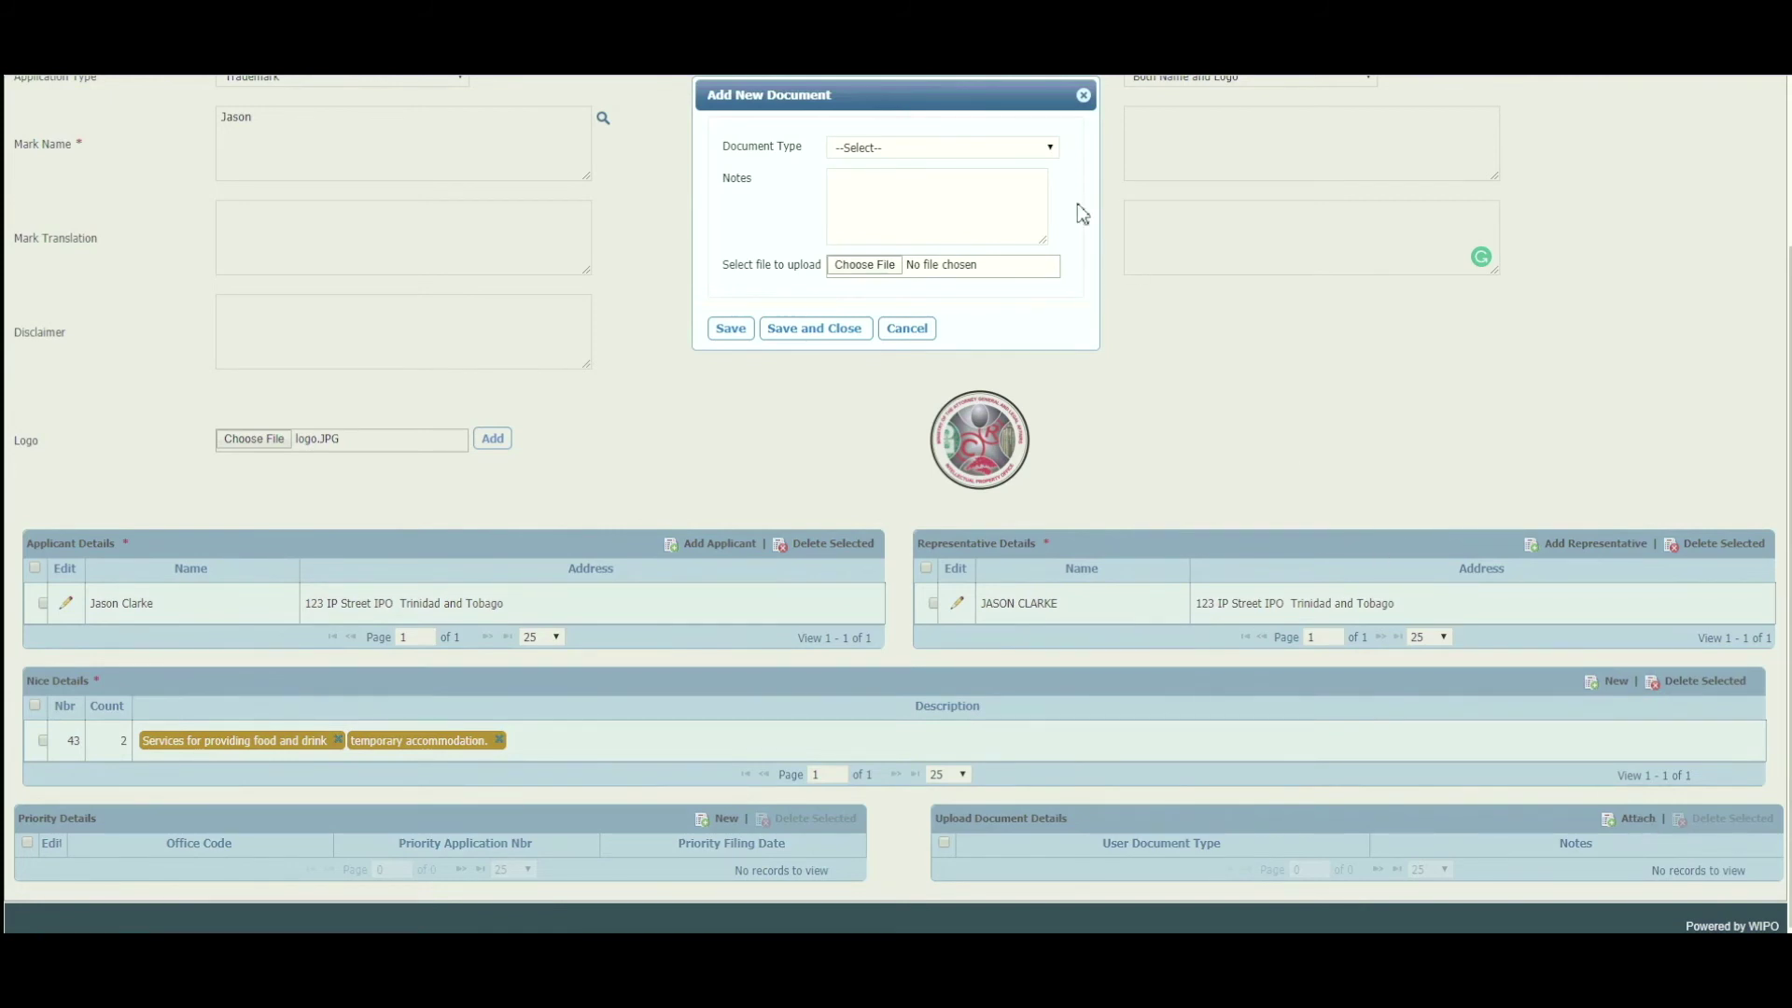
left_click(986, 154)
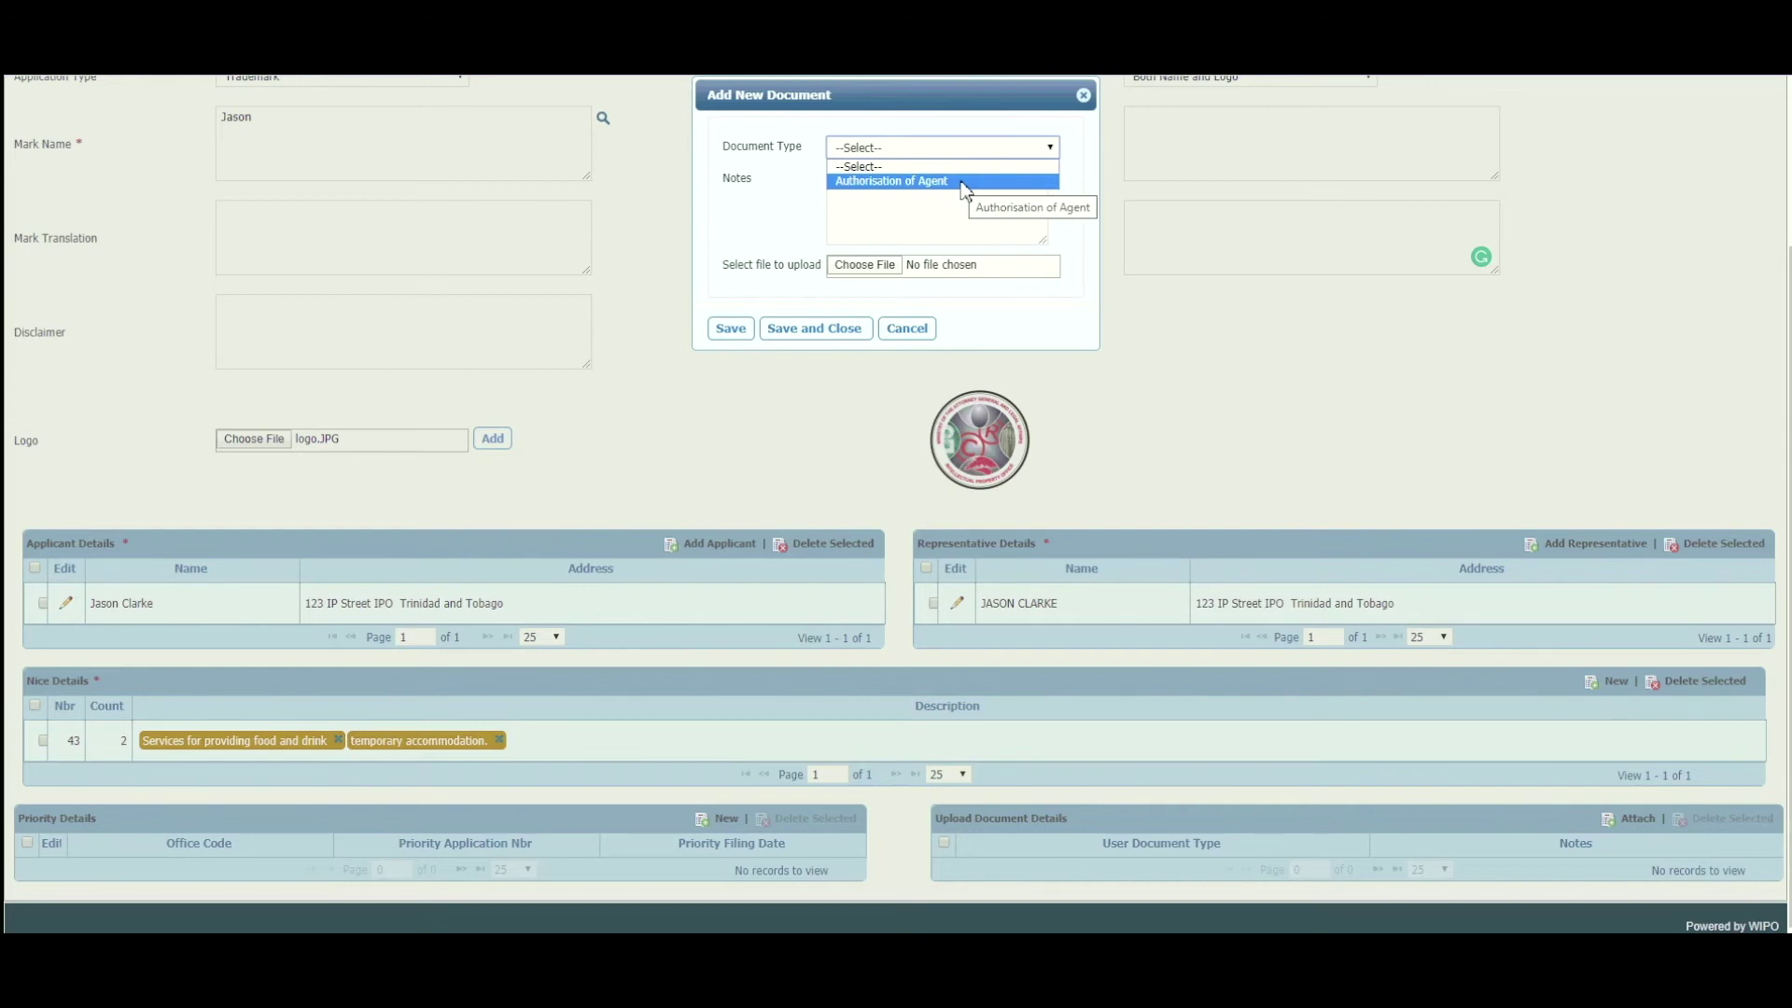
left_click(964, 183)
left_click(879, 269)
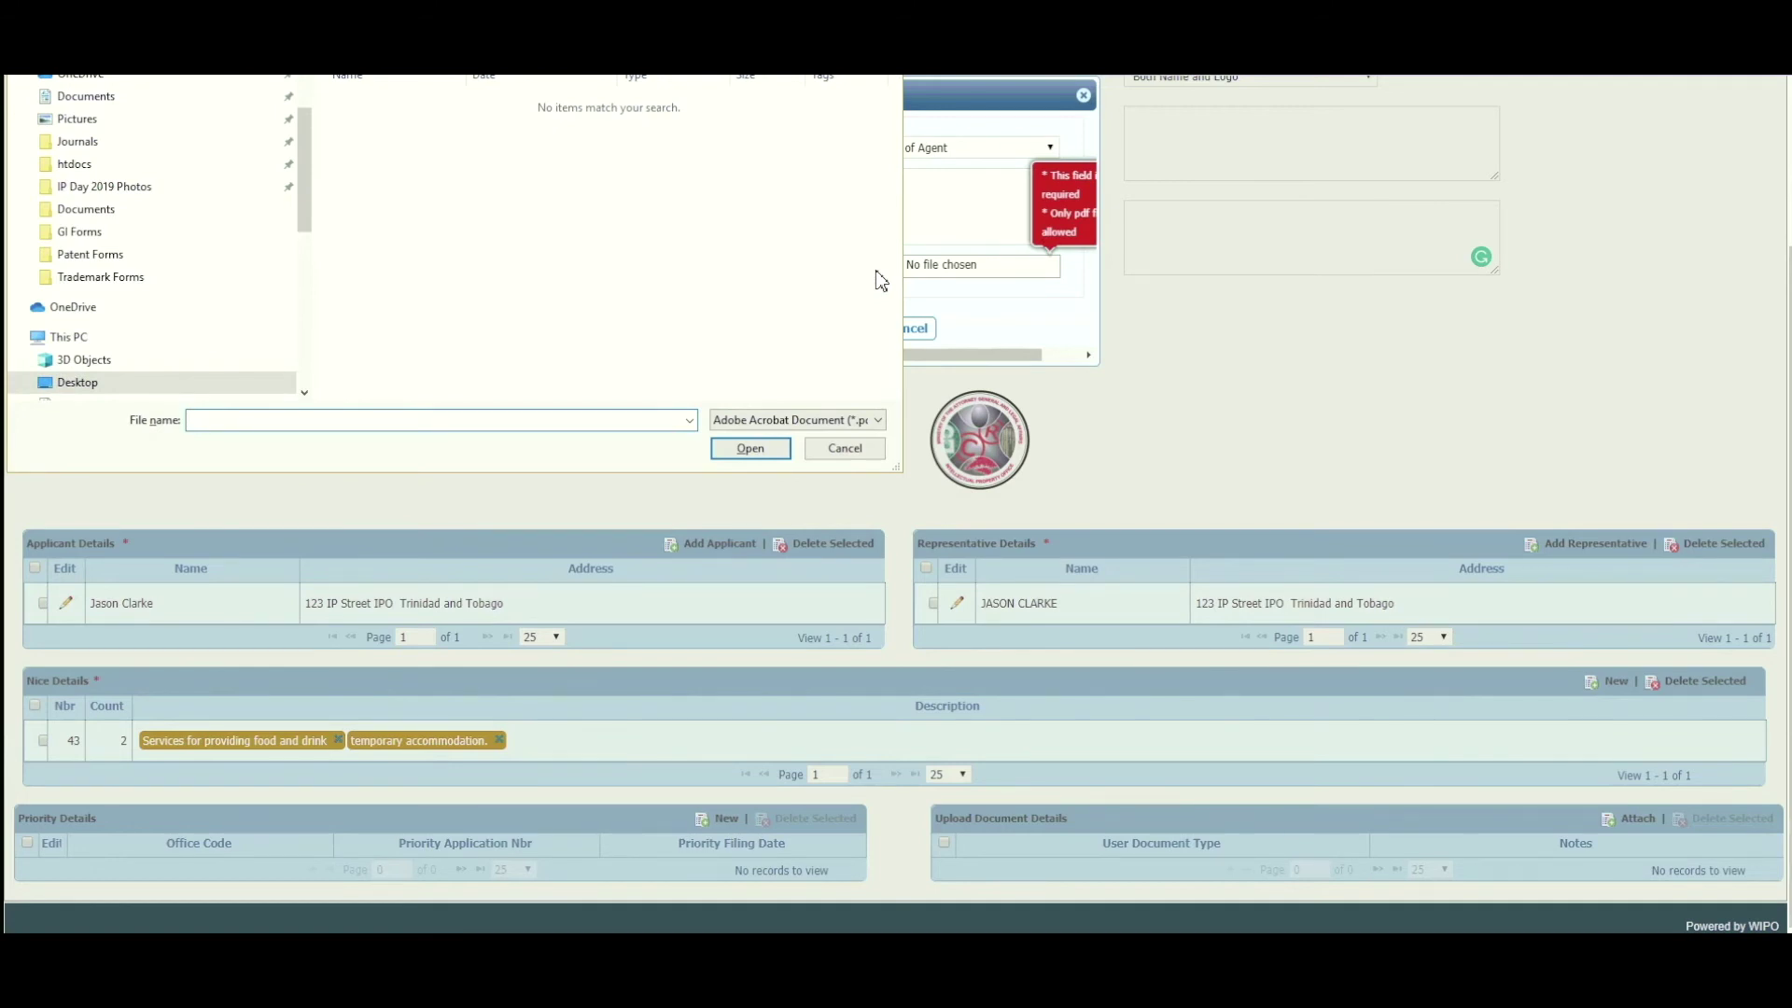
left_click(844, 448)
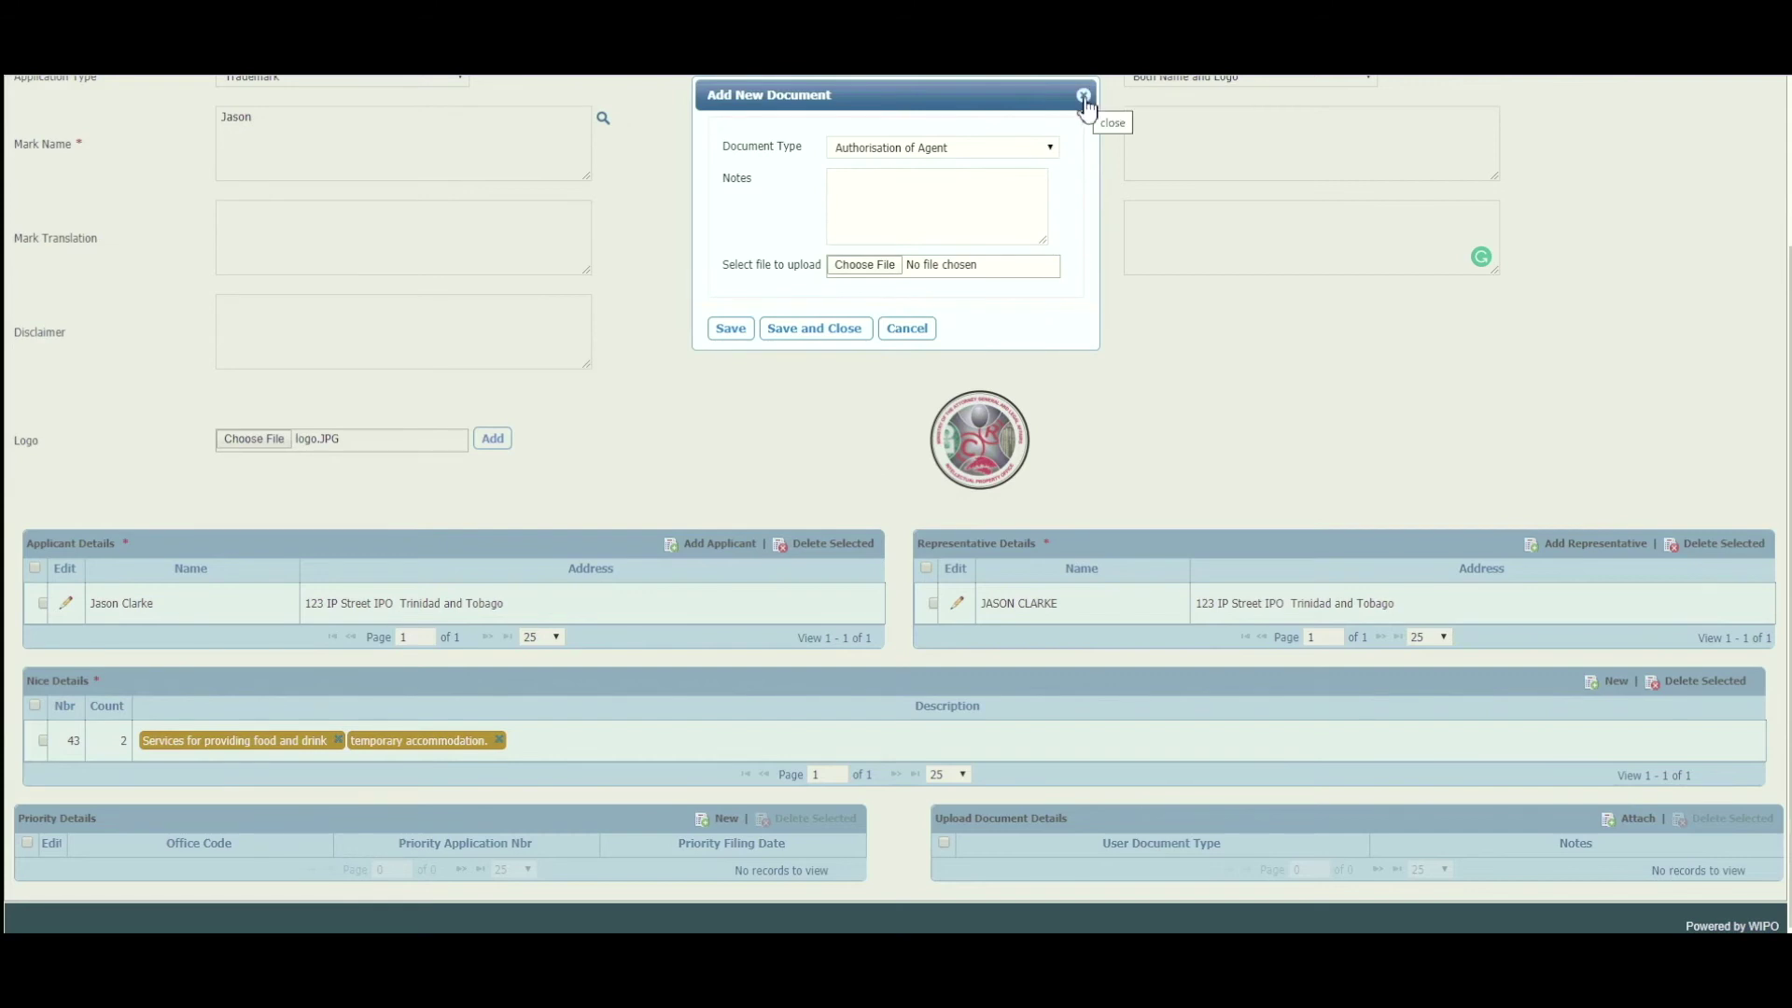
left_click(1090, 94)
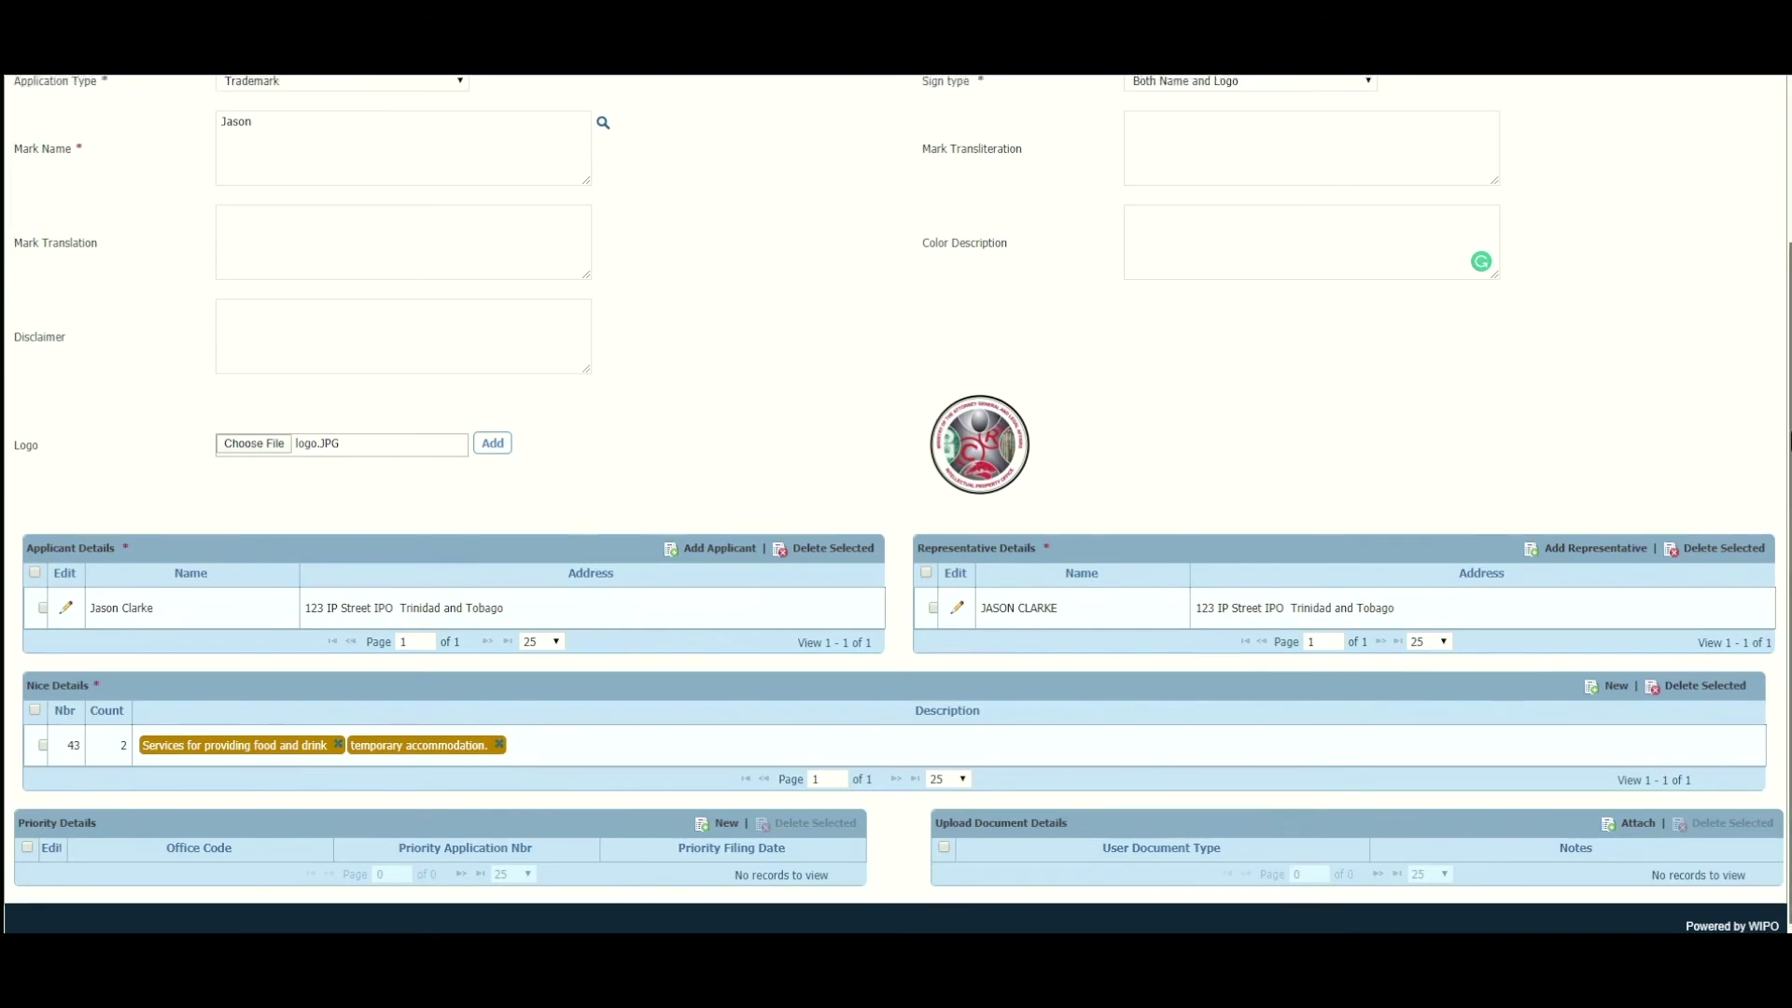
scroll(1787, 376, "up", 3)
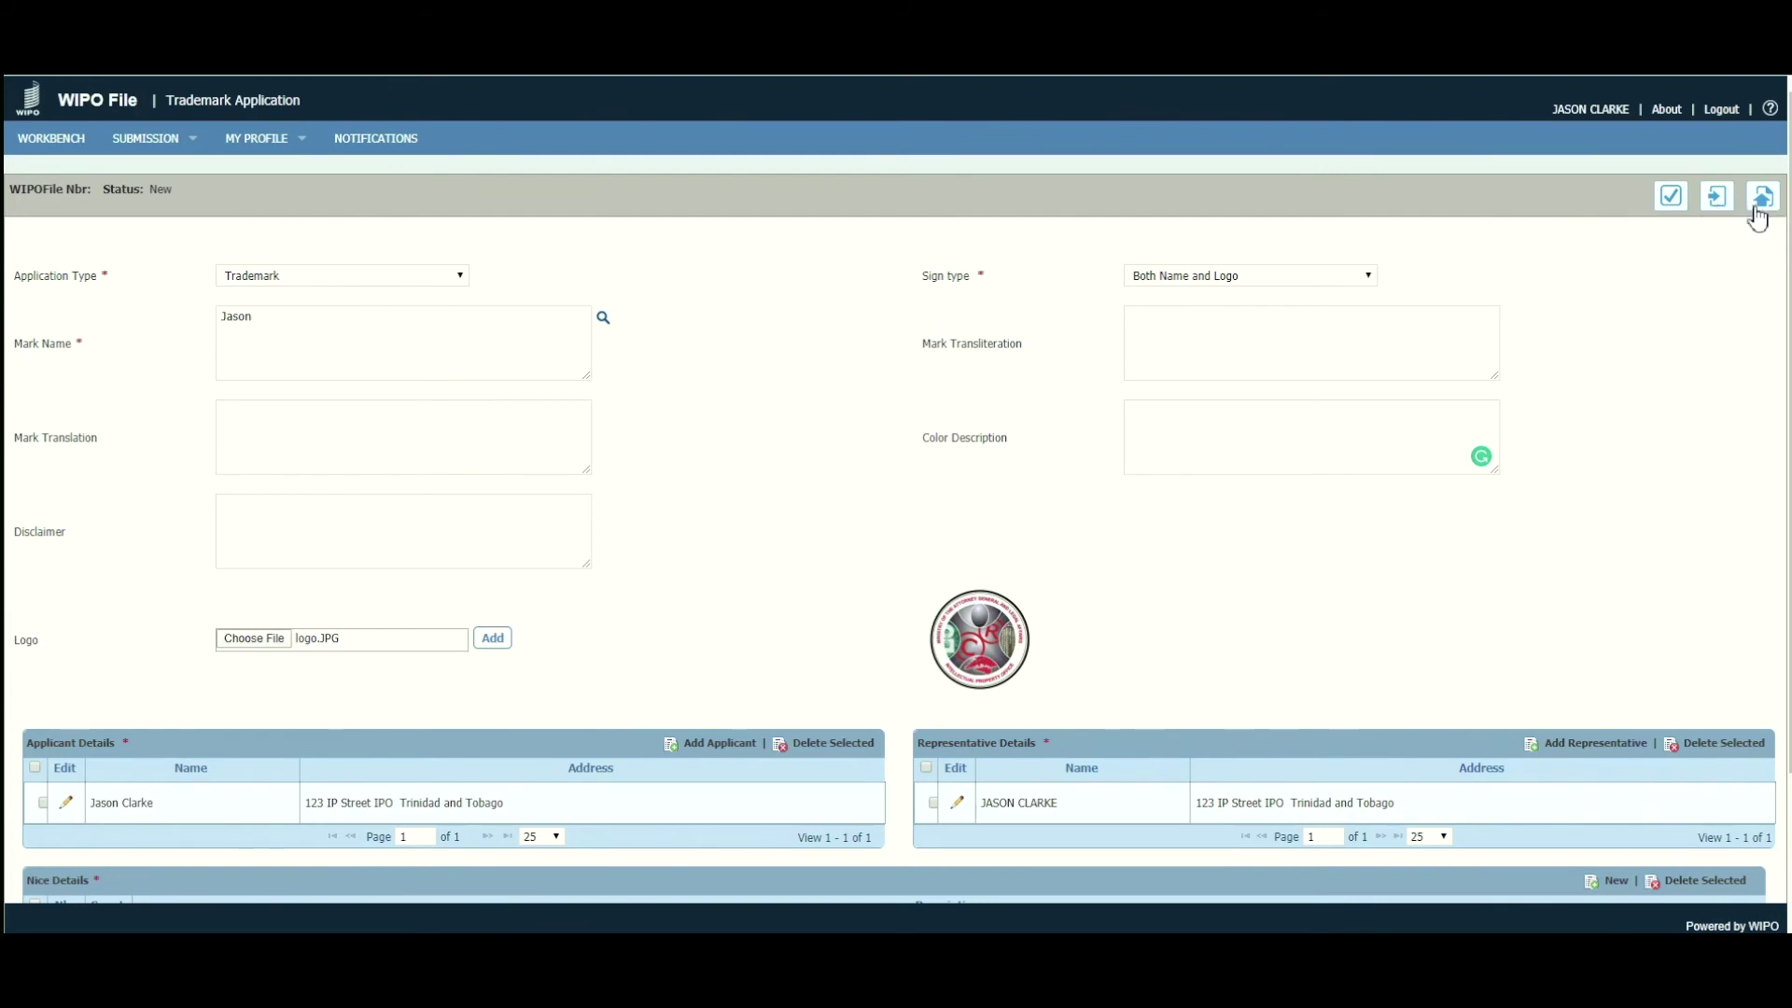
left_click(1665, 212)
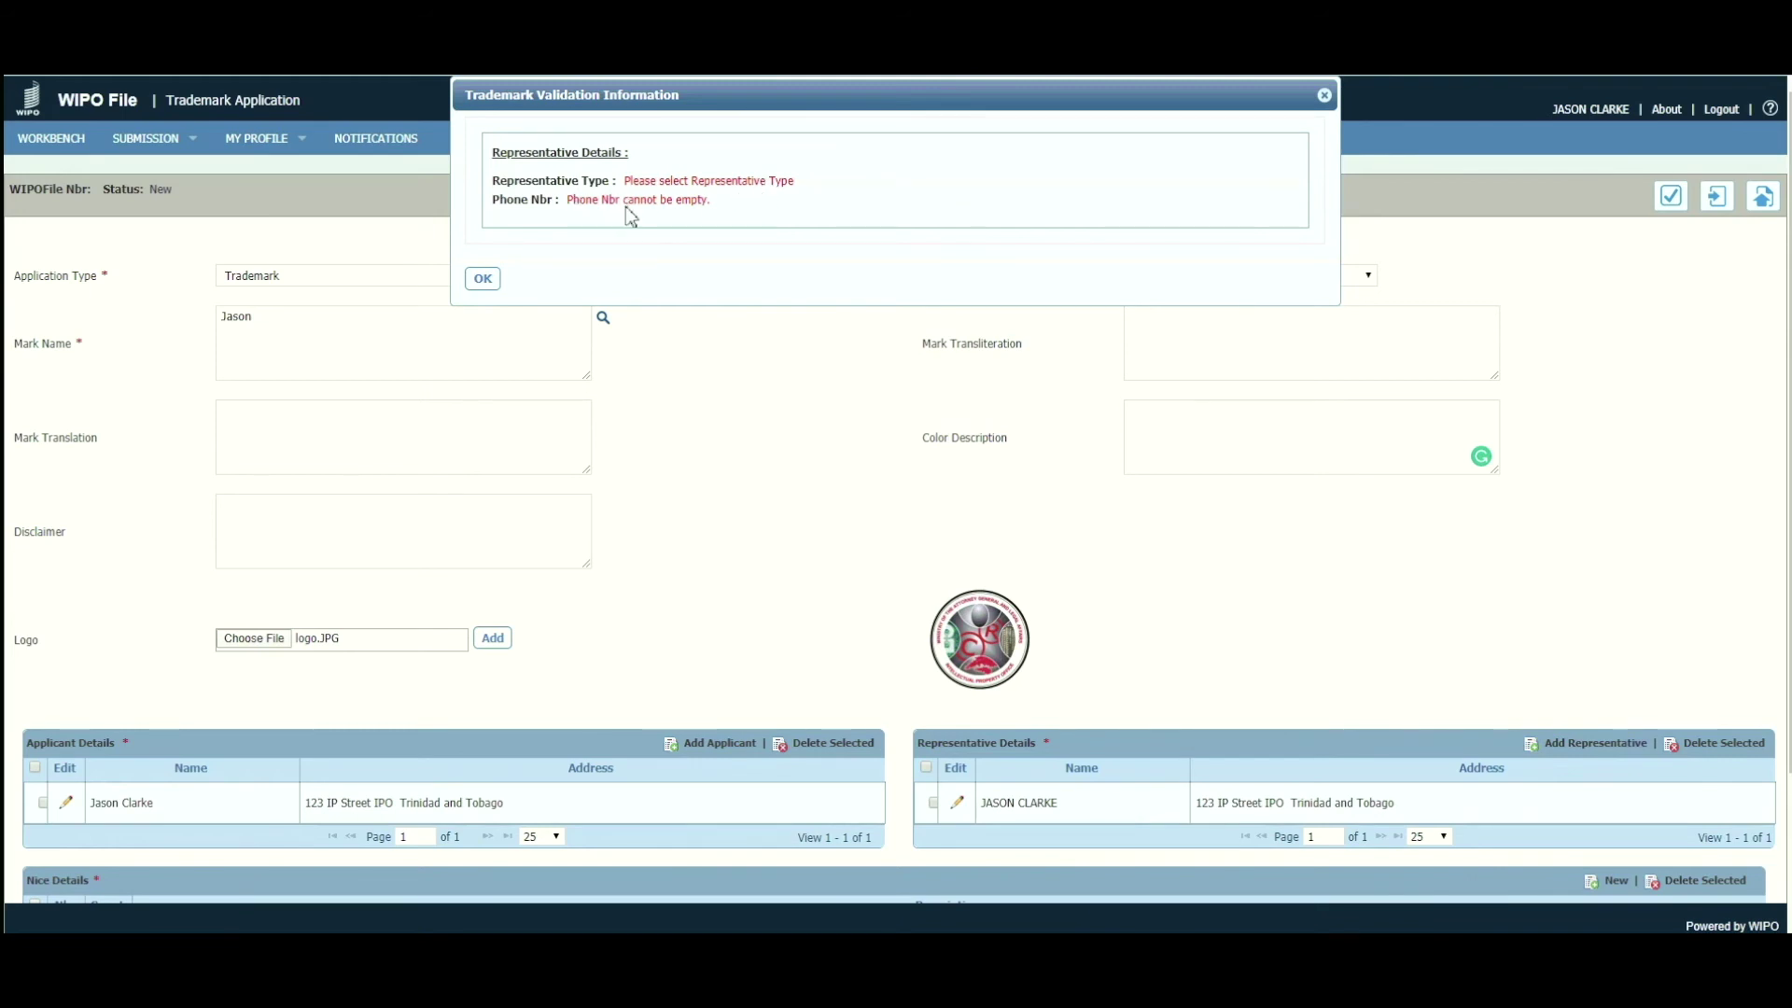
left_click(483, 280)
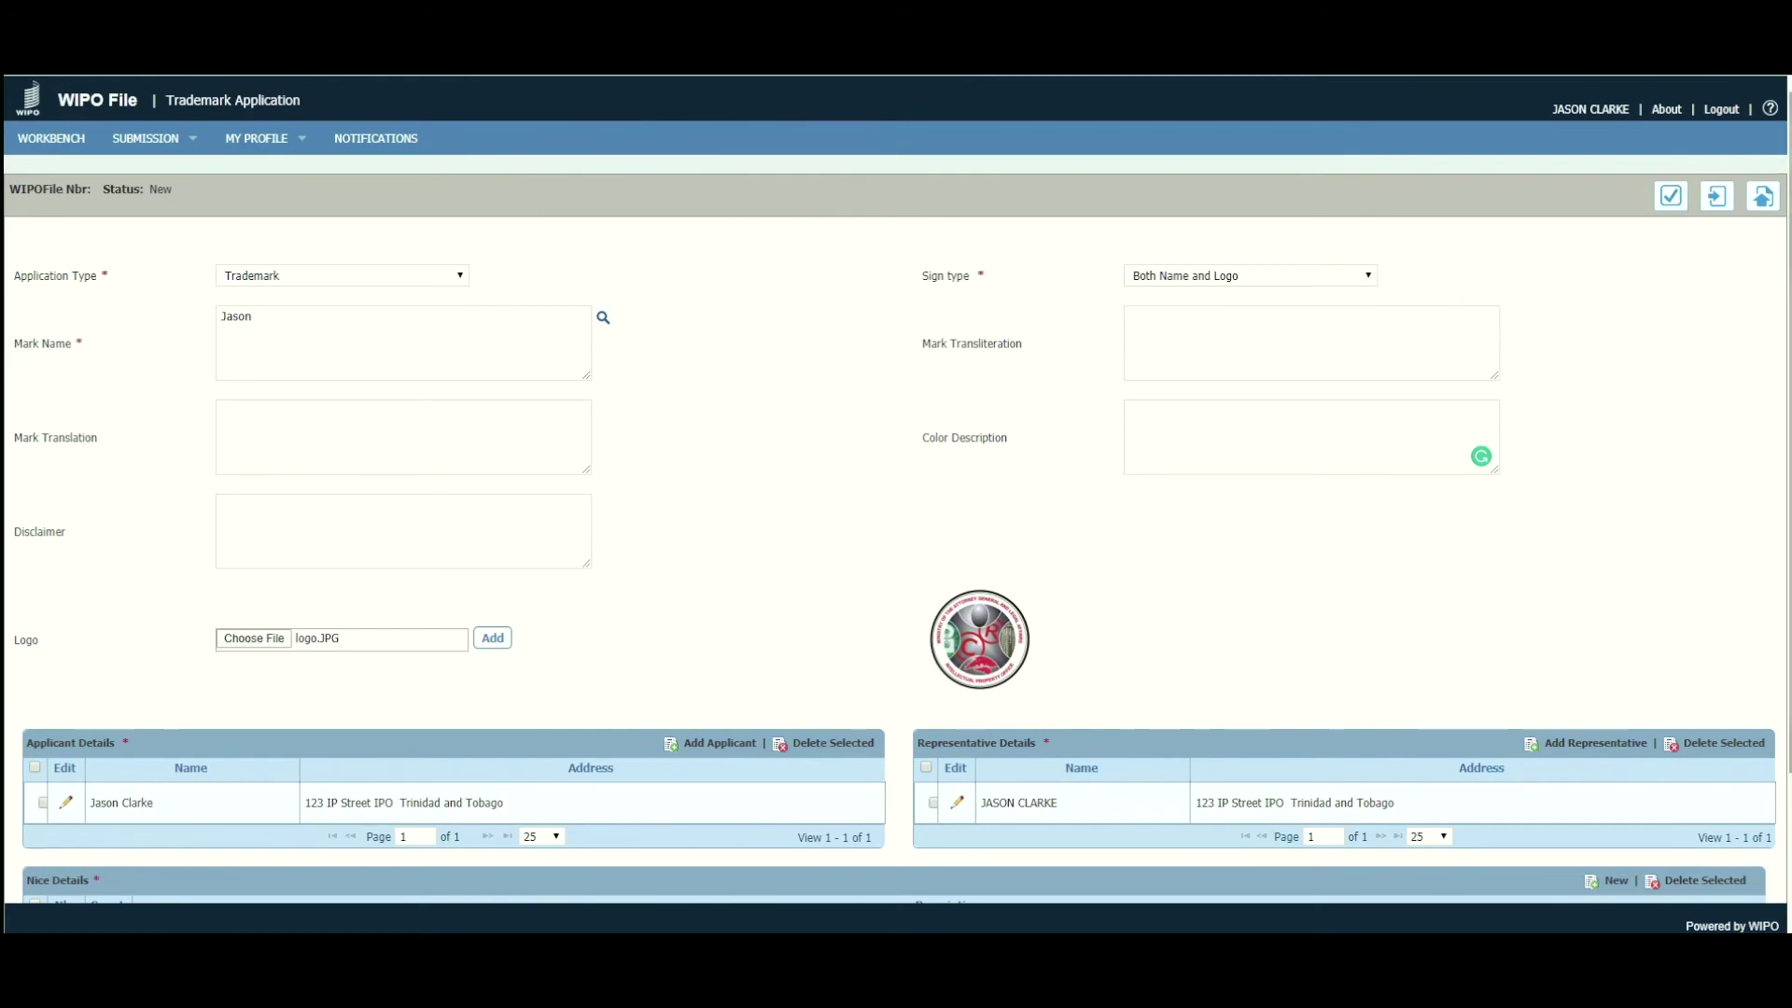
scroll(1664, 72, "down", 3)
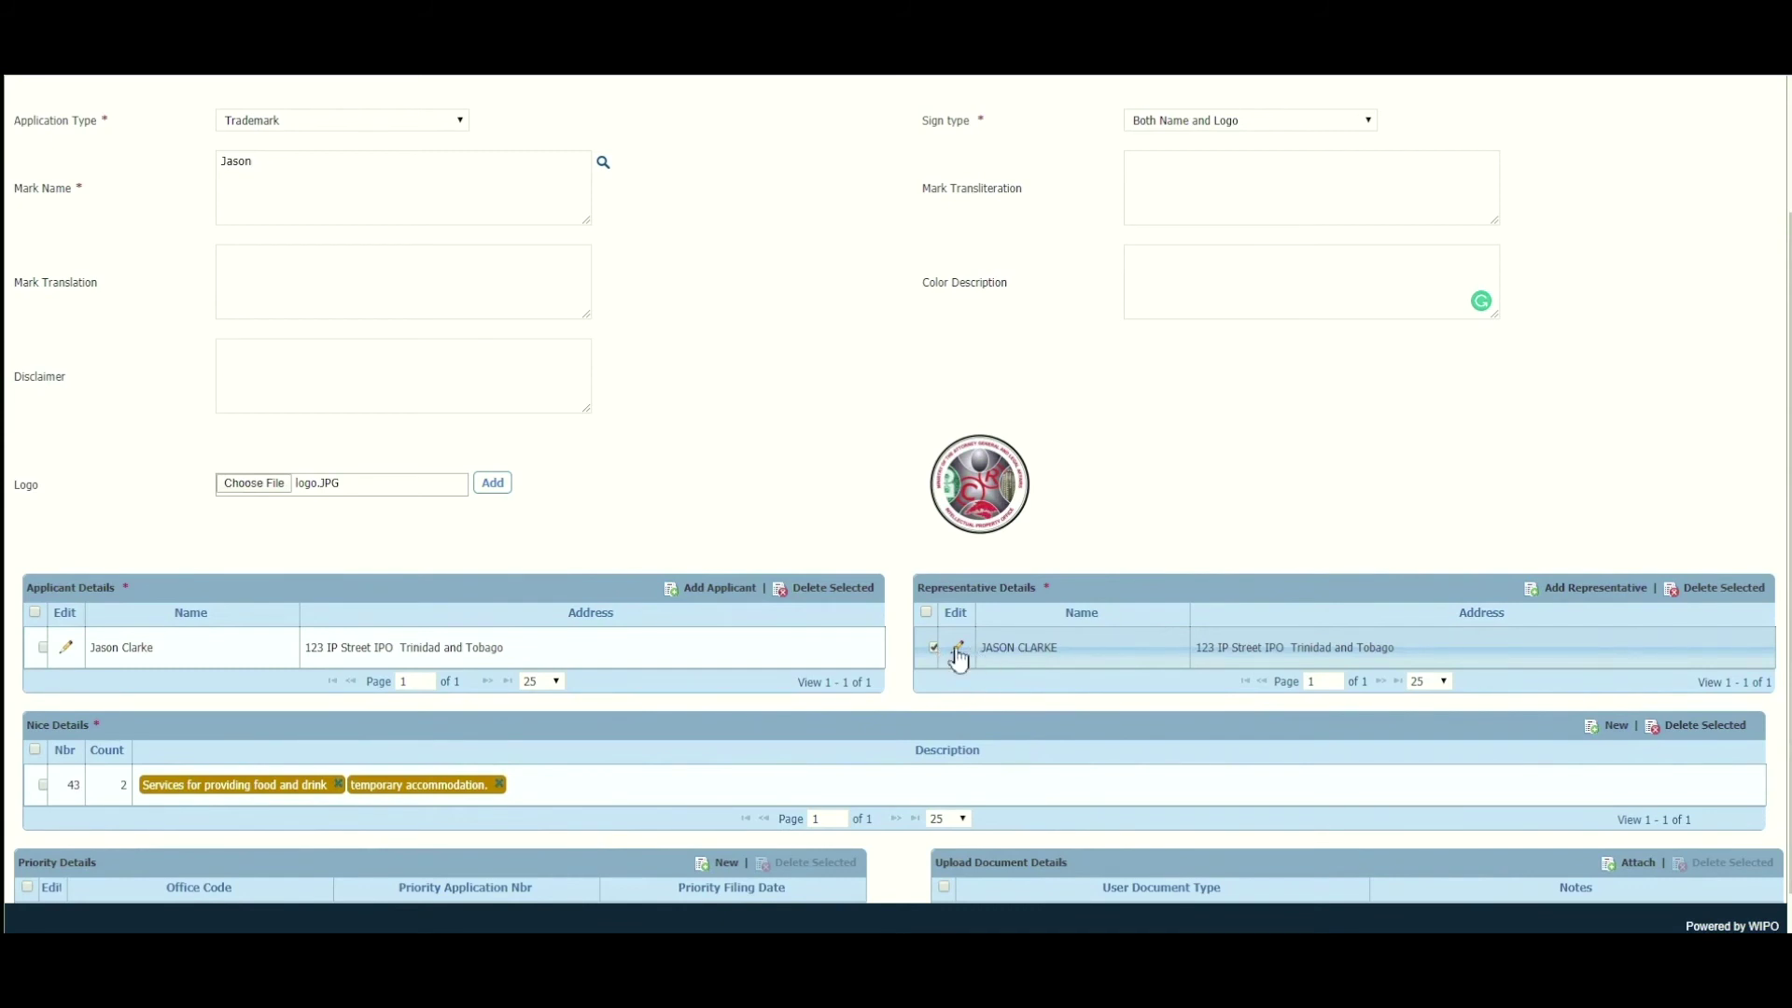
Edit the representative entry: enter the representative's phone number, set type to Representative, then save.
left_click(957, 651)
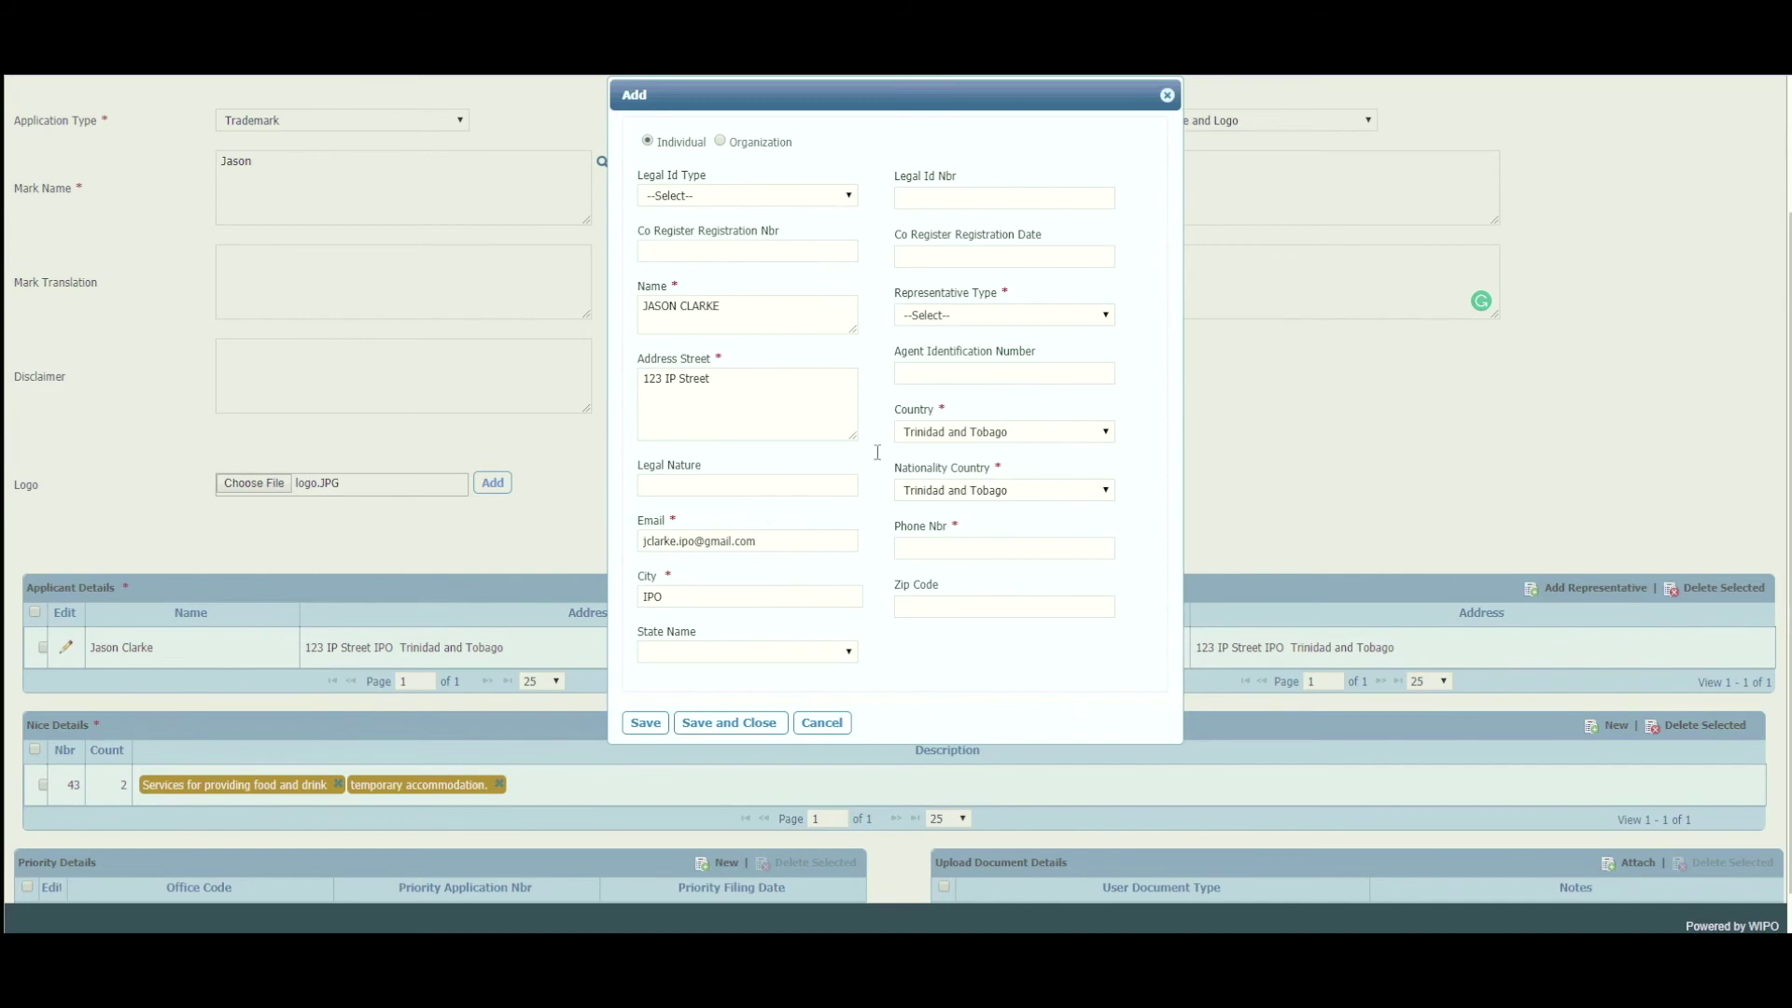
left_click(928, 541)
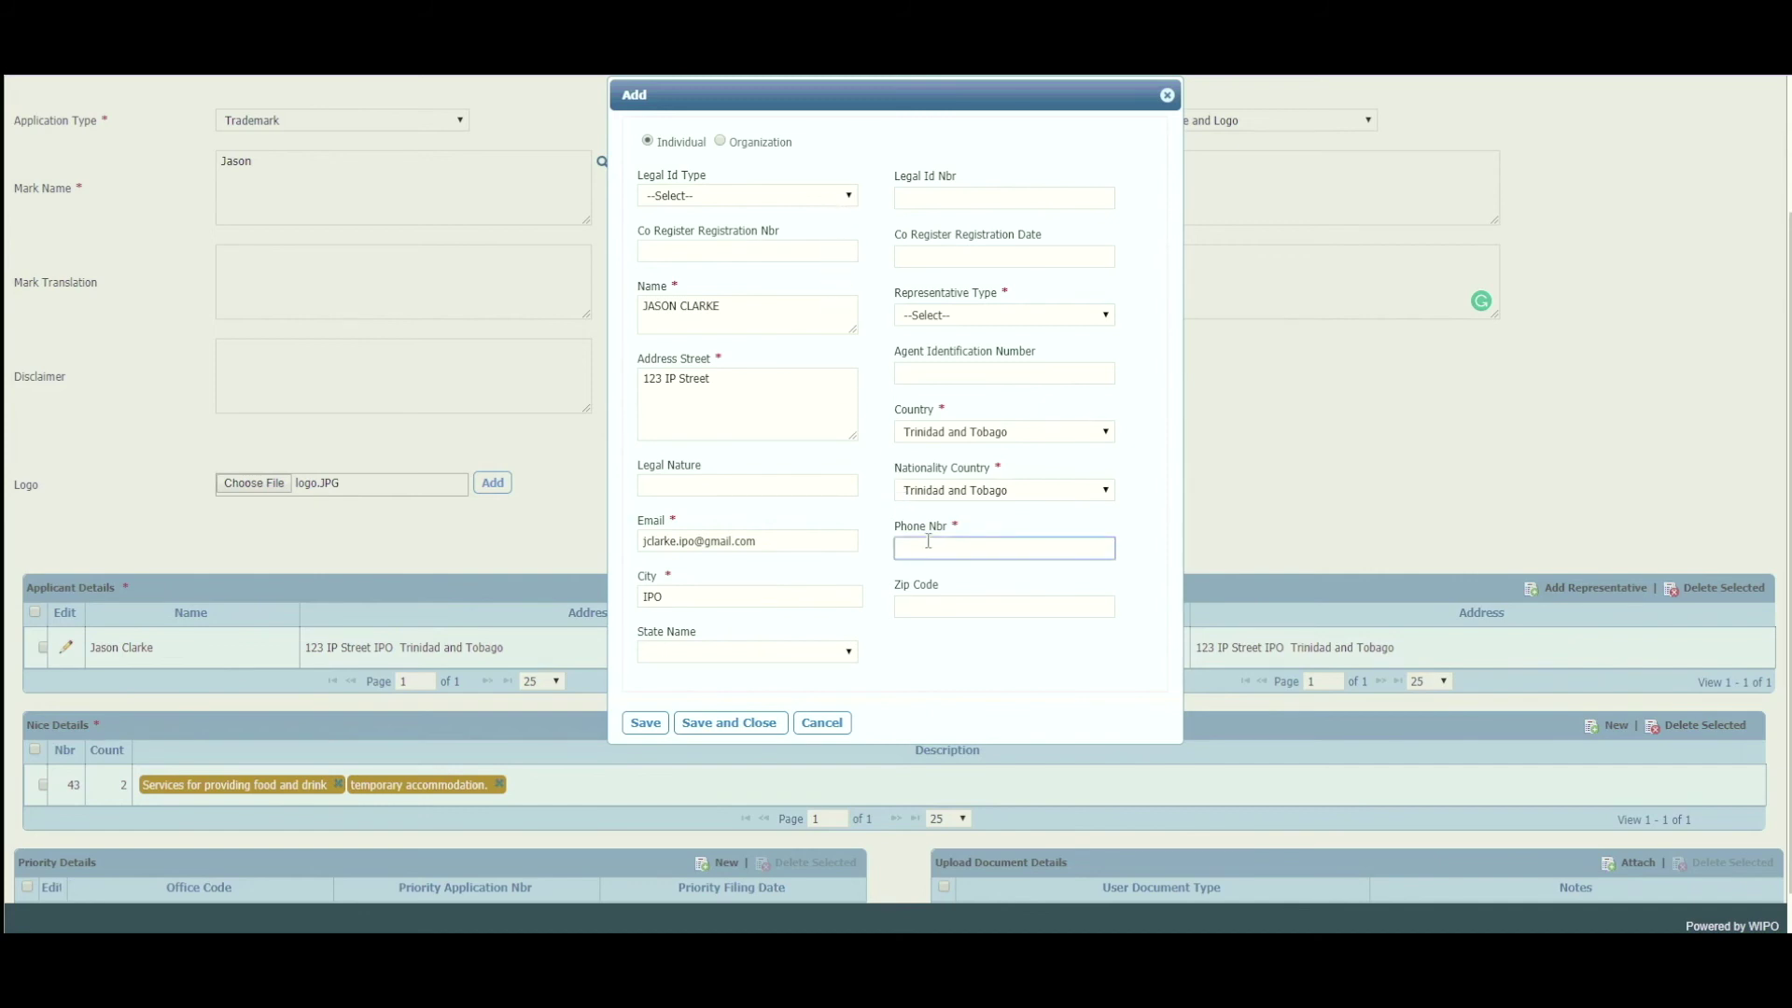
left_click(933, 318)
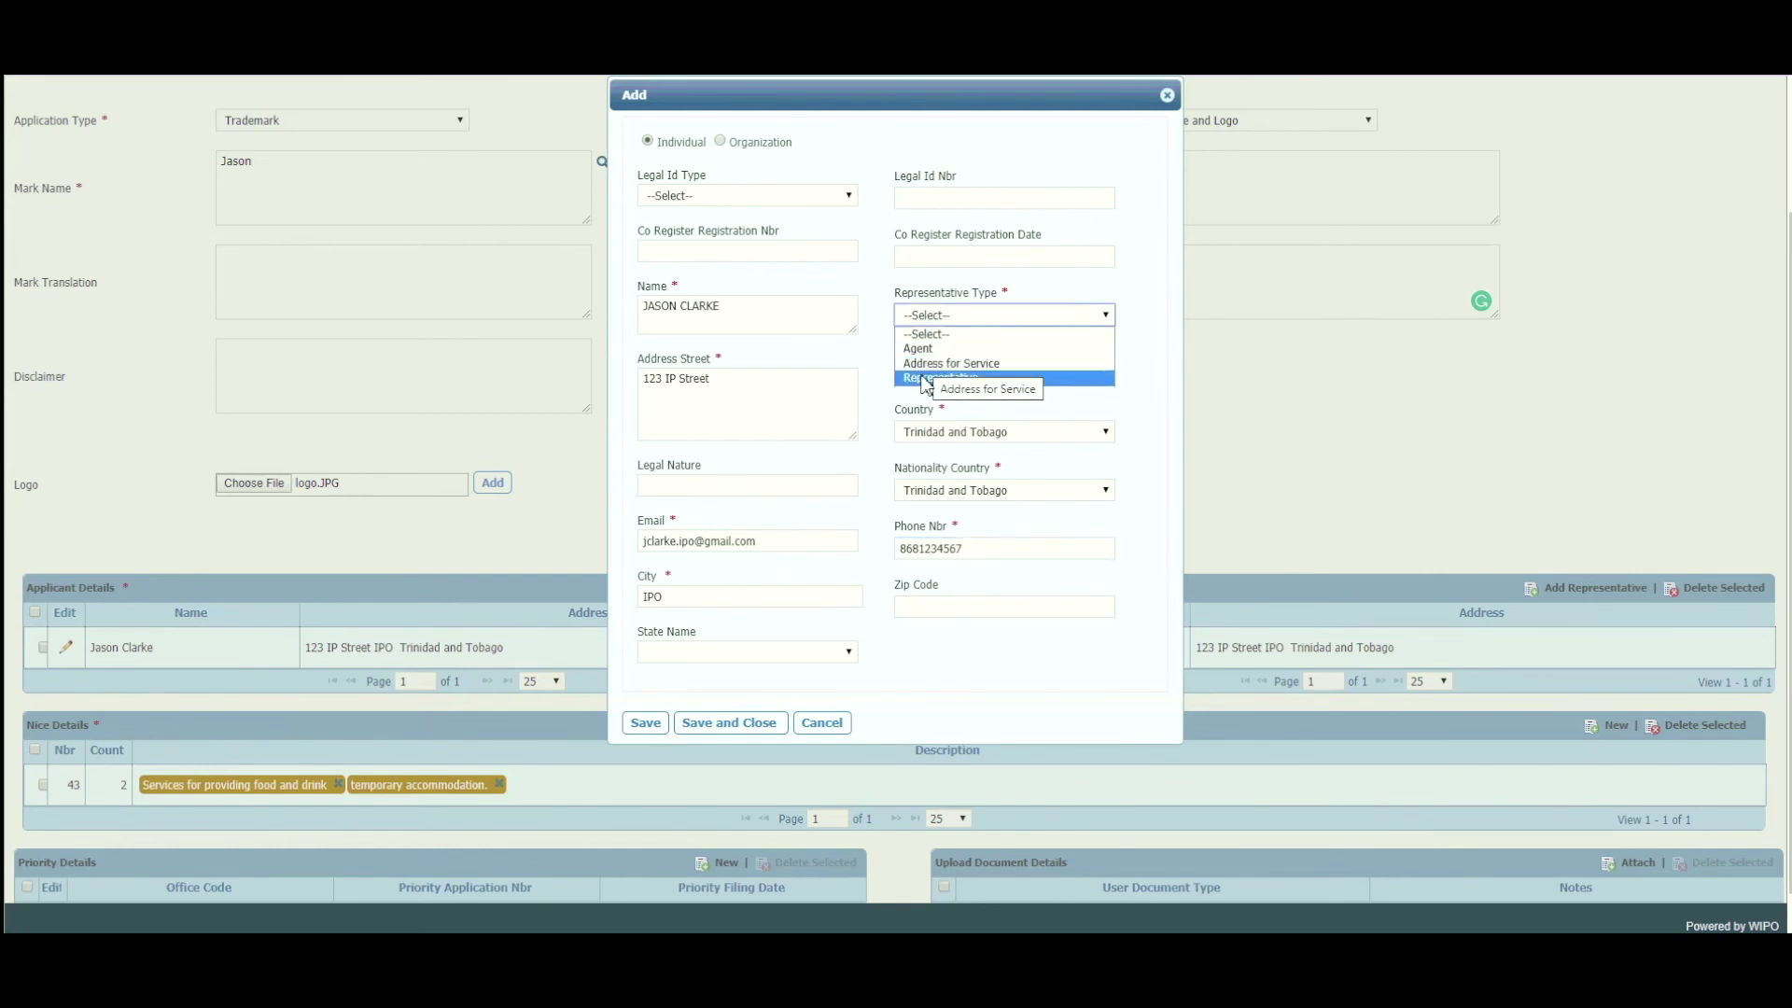
left_click(923, 376)
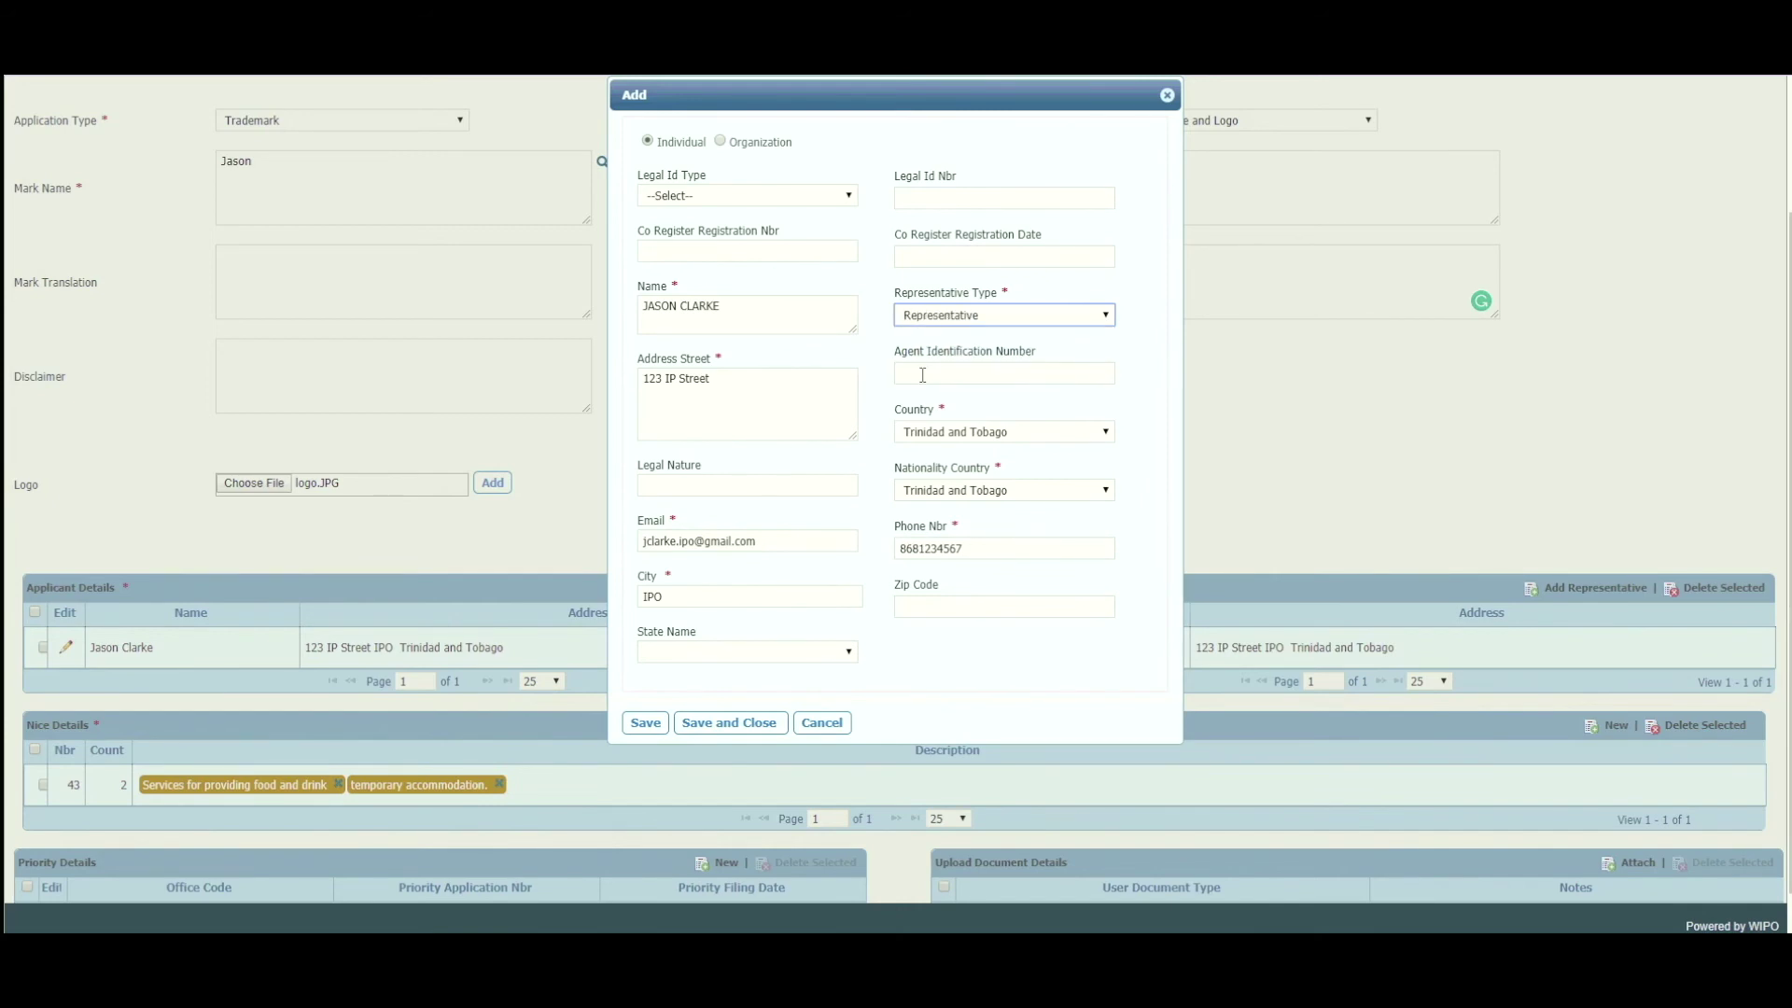
left_click(933, 318)
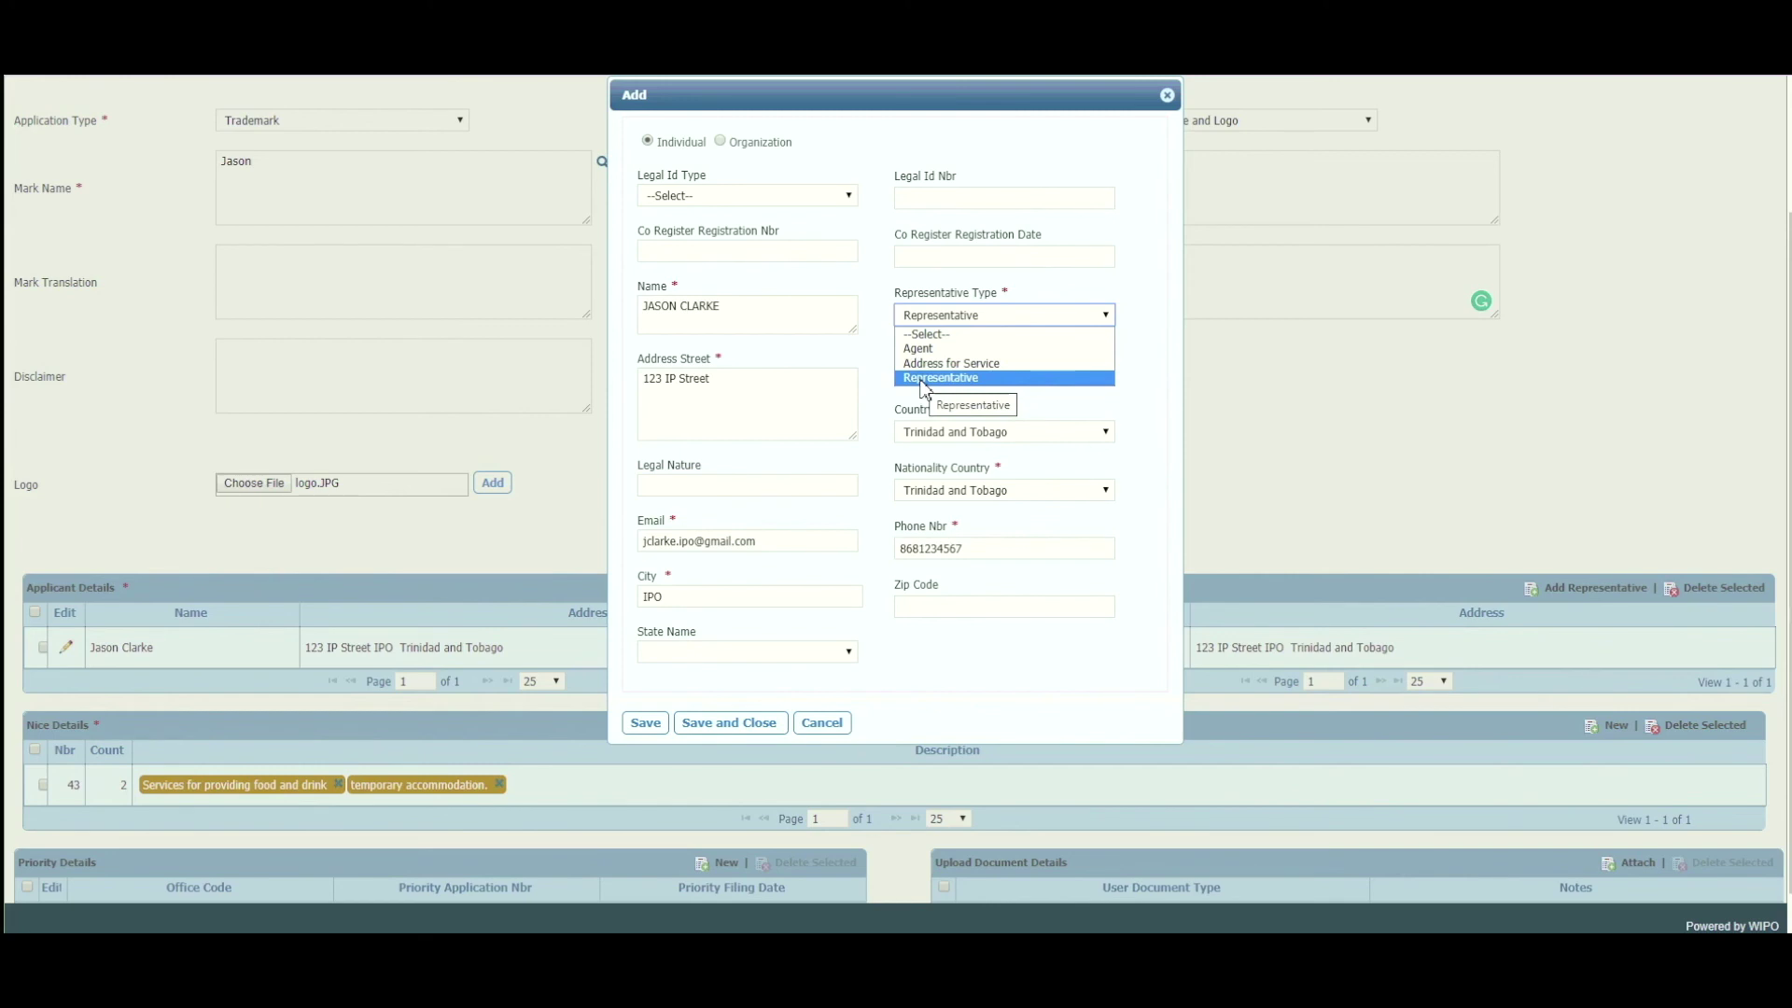
left_click(922, 378)
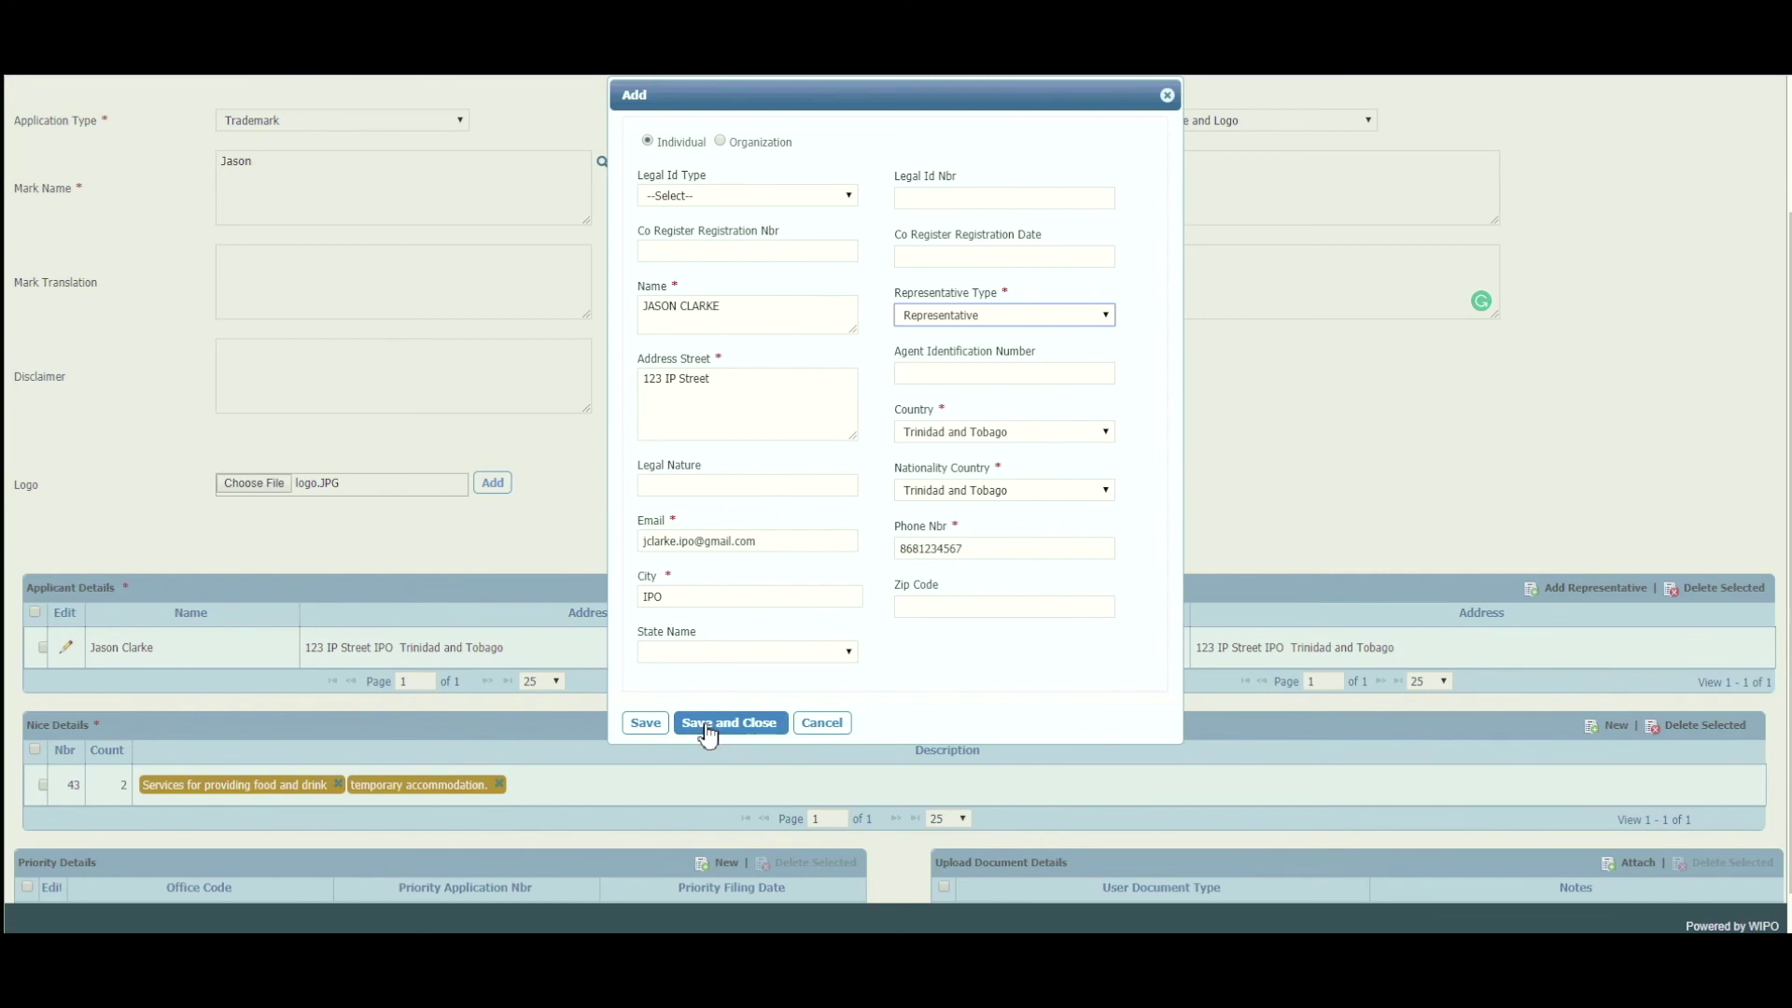
left_click(1034, 318)
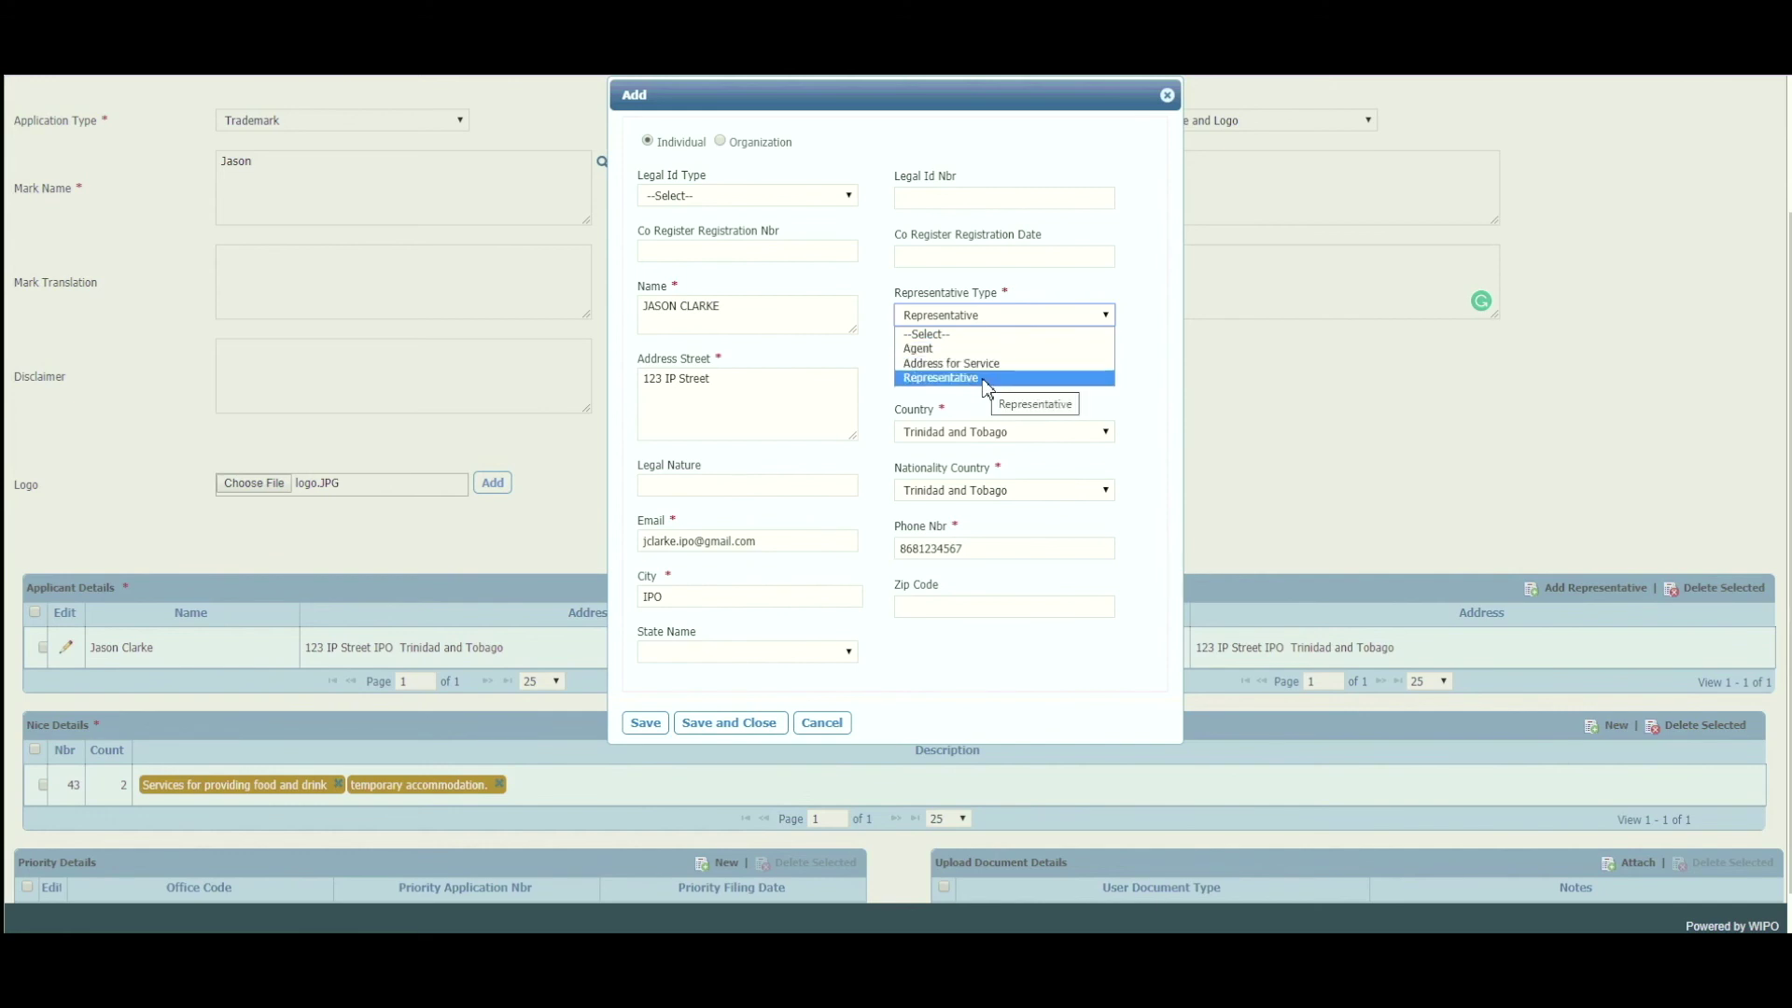
left_click(985, 378)
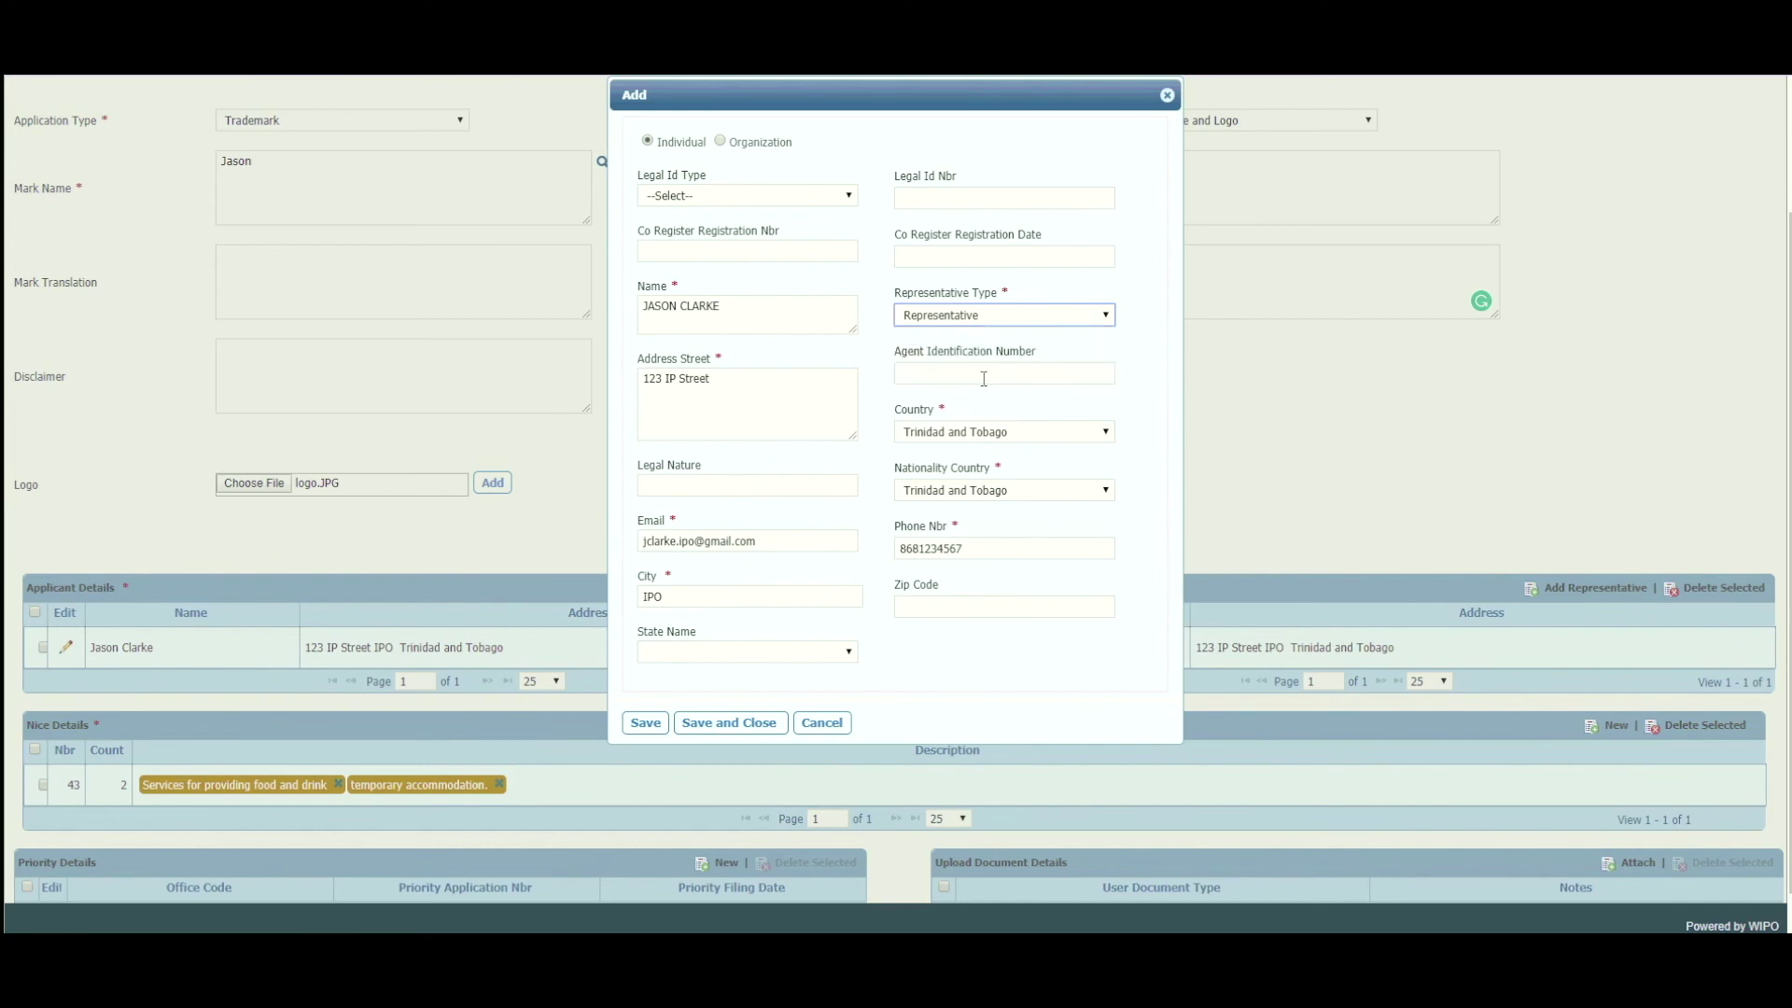
left_click(755, 724)
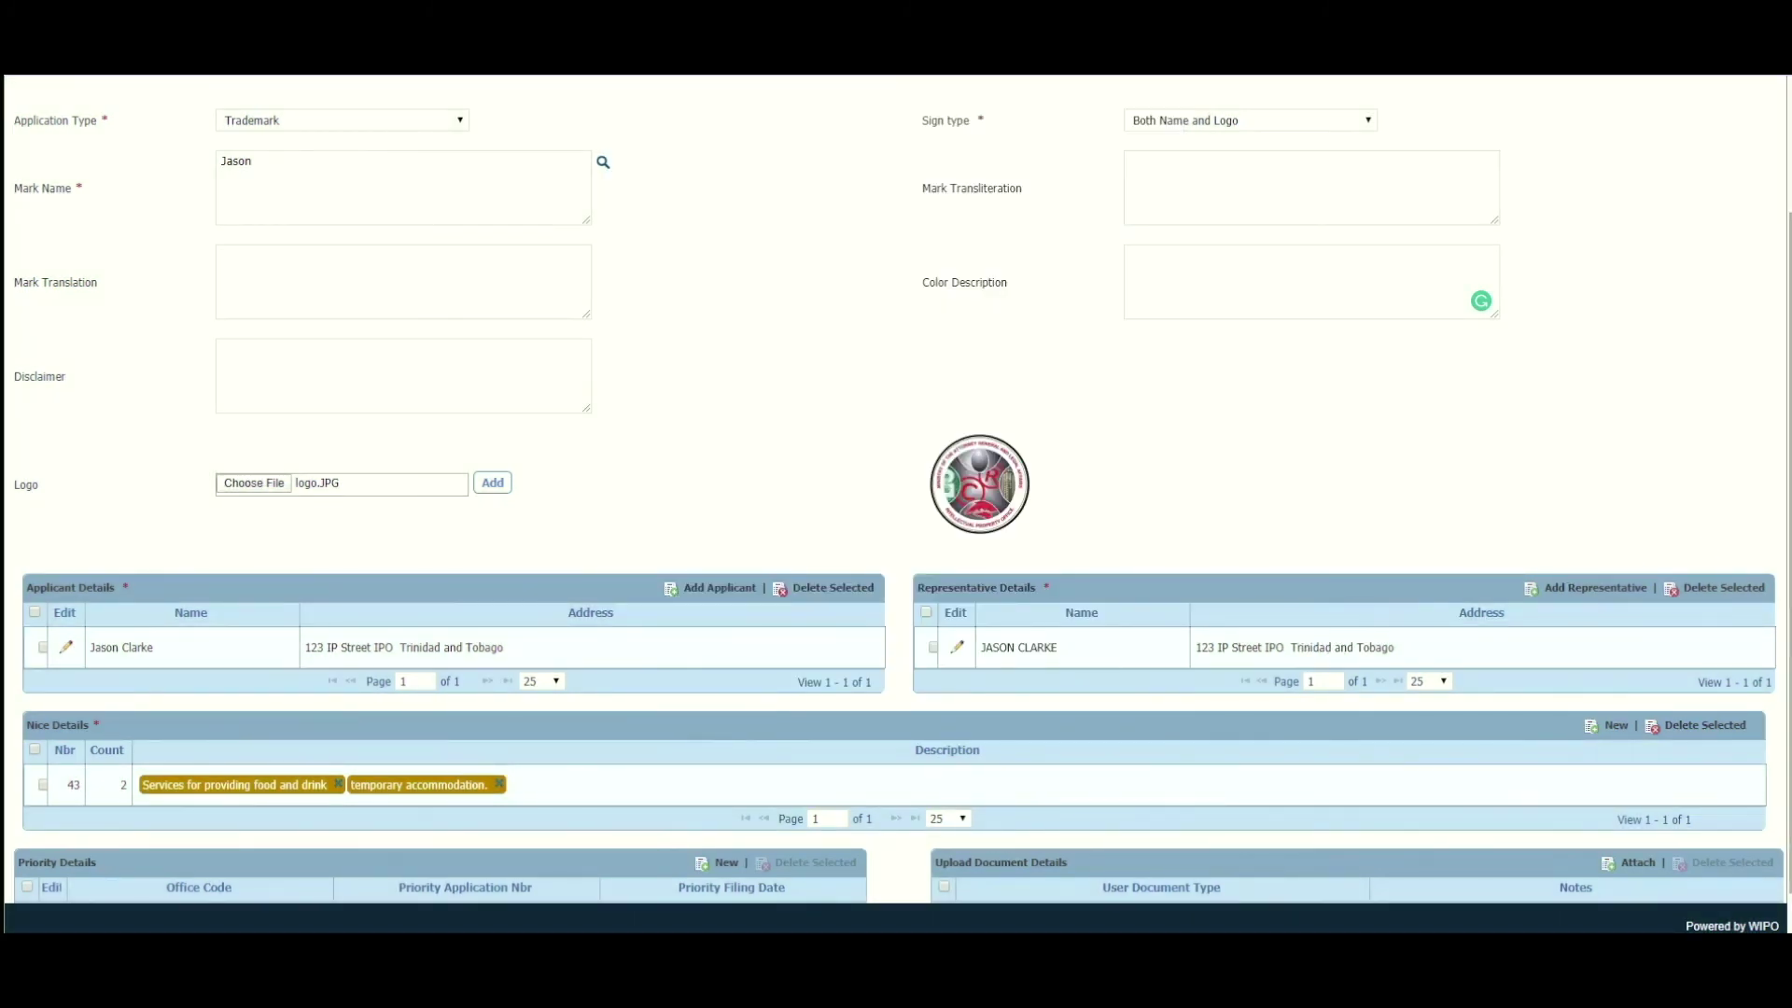
Validate the Jason trademark application, acknowledge the success message, and save it as a draft.
scroll(896, 490, "up", 2)
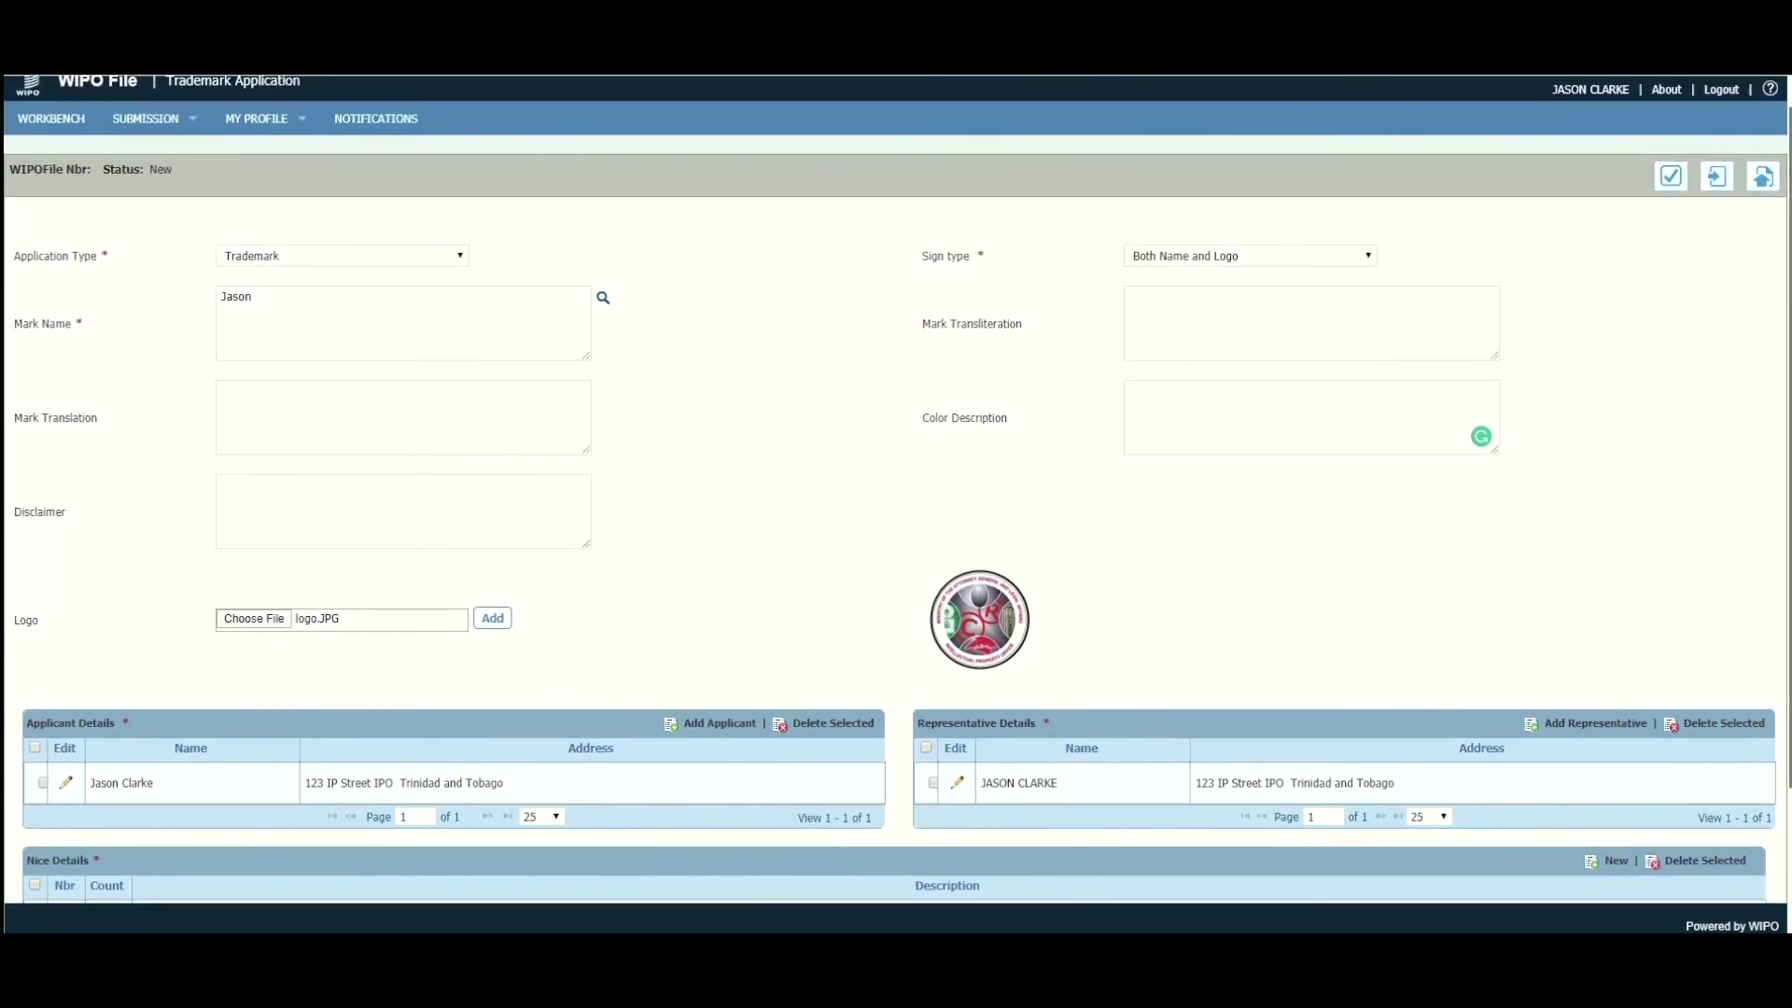
left_click(1672, 178)
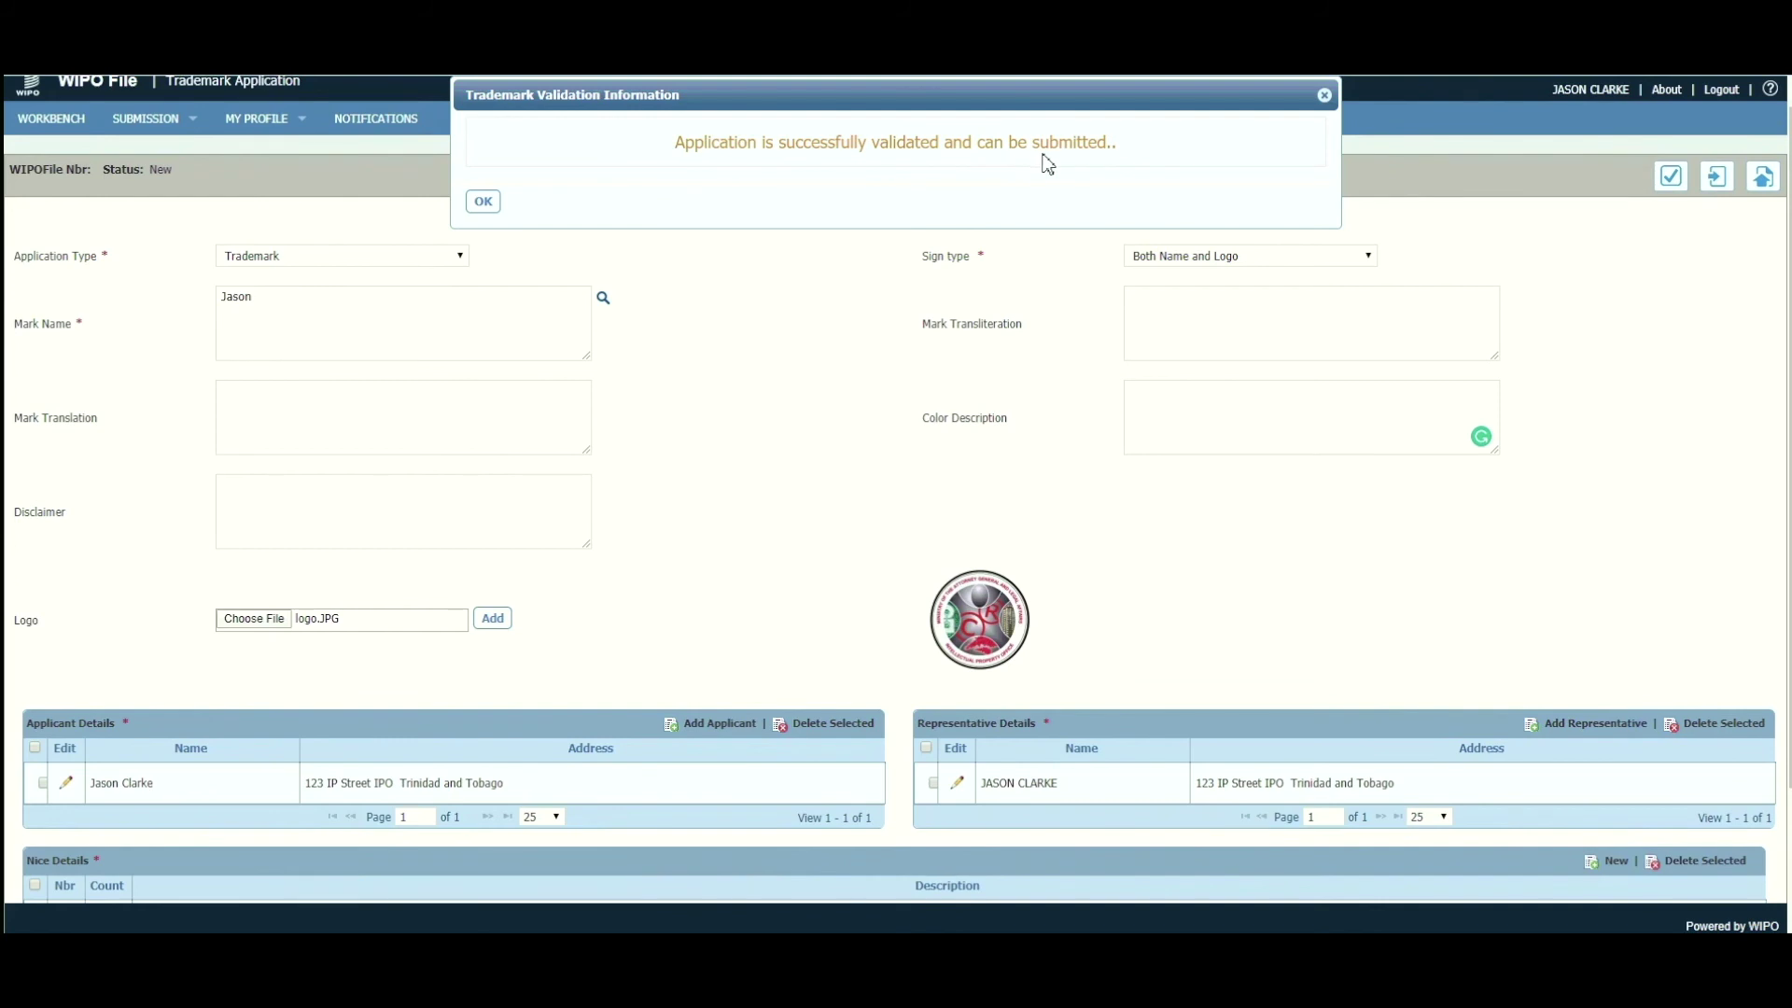
left_click(483, 203)
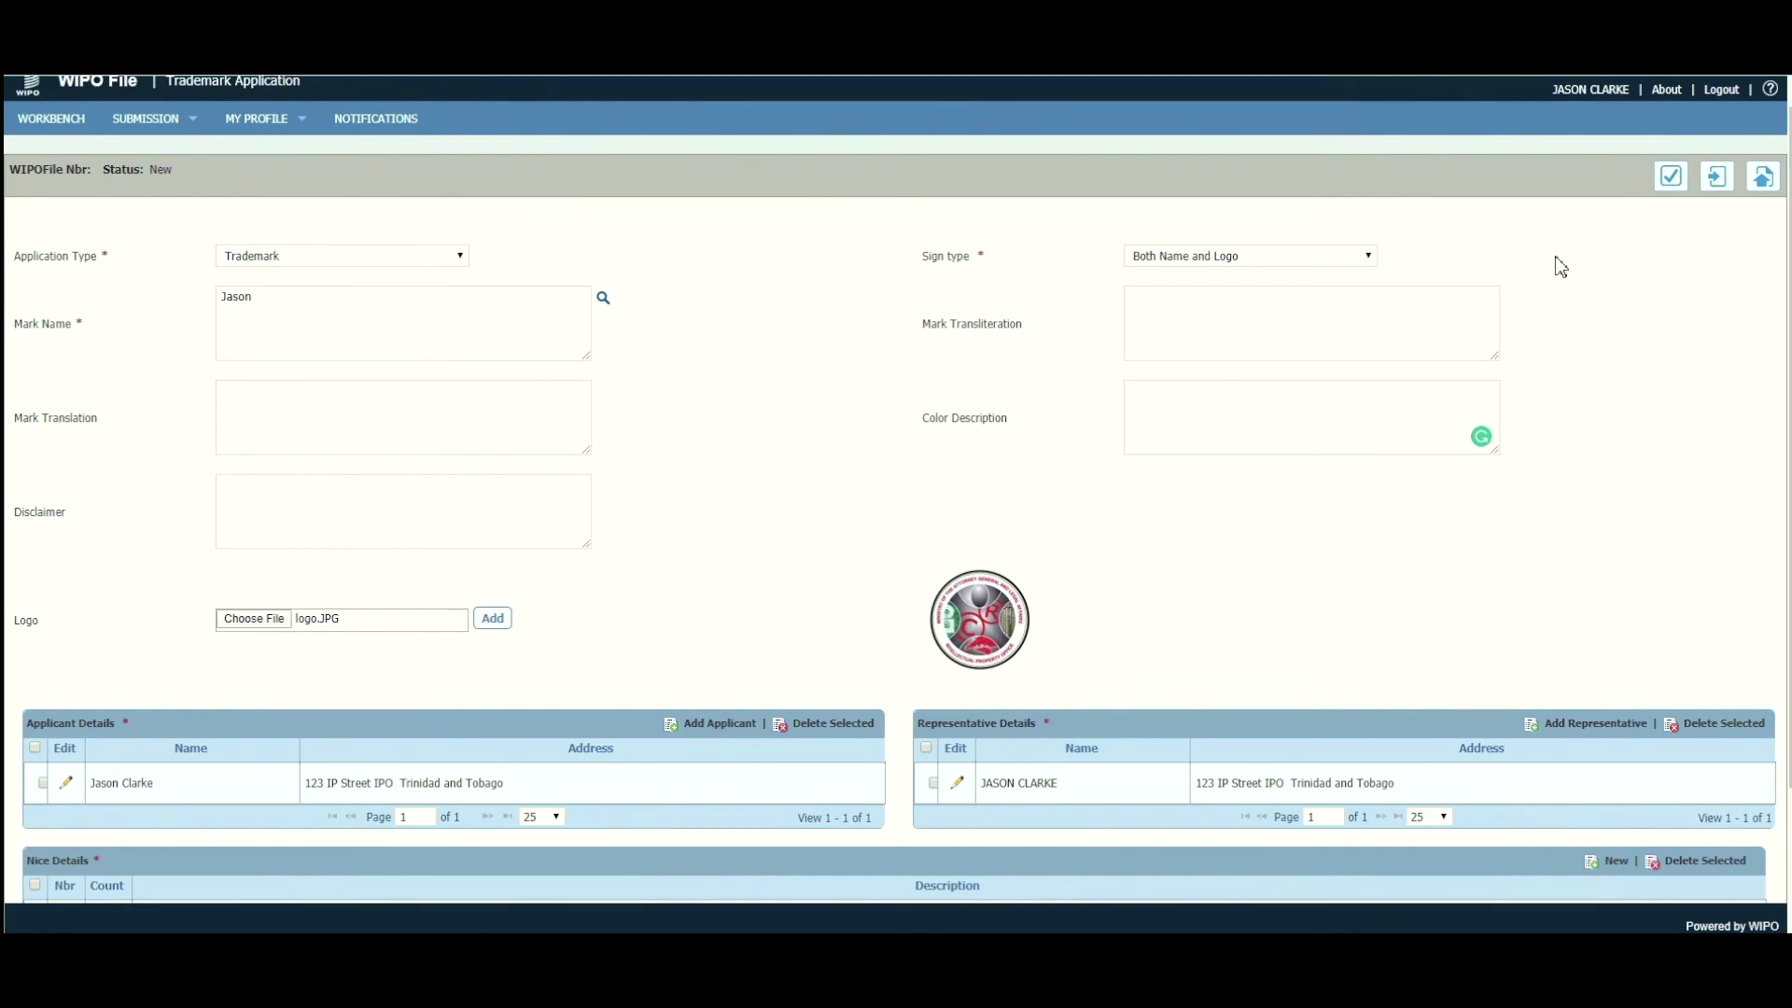
left_click(1717, 178)
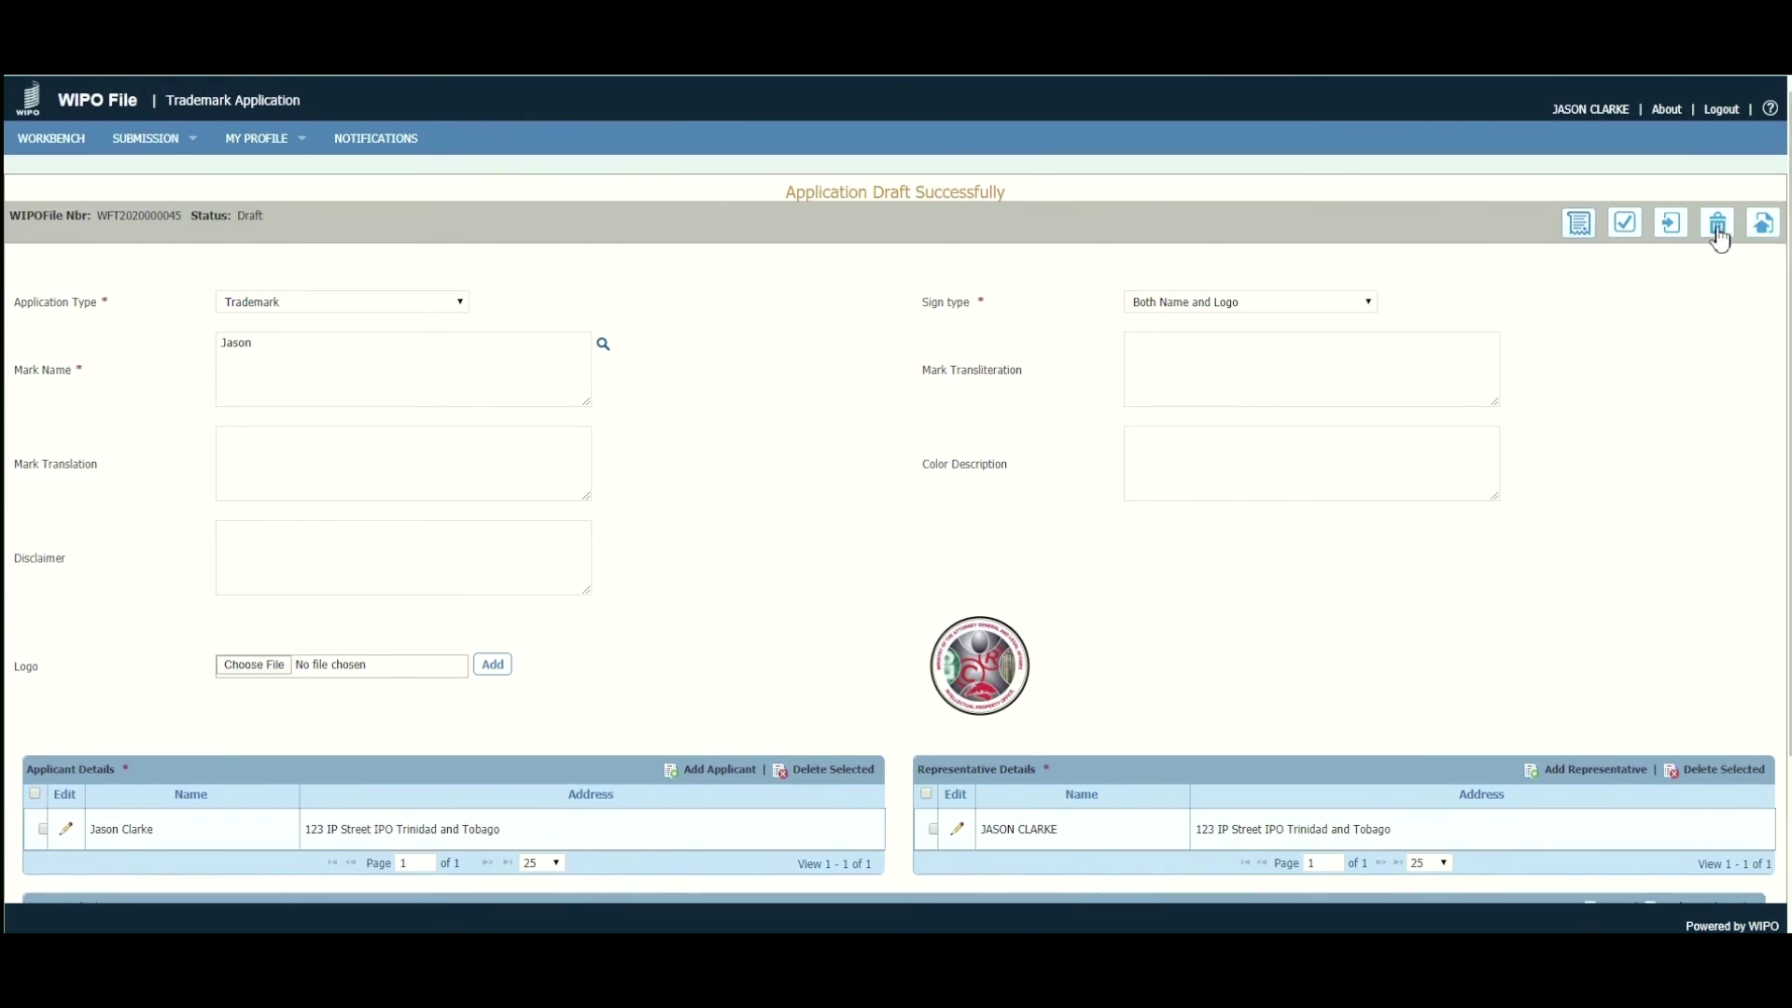
Open the saved Jason draft from the WORKBENCH applications list via its WIPOFile Nbr link.
left_click(49, 140)
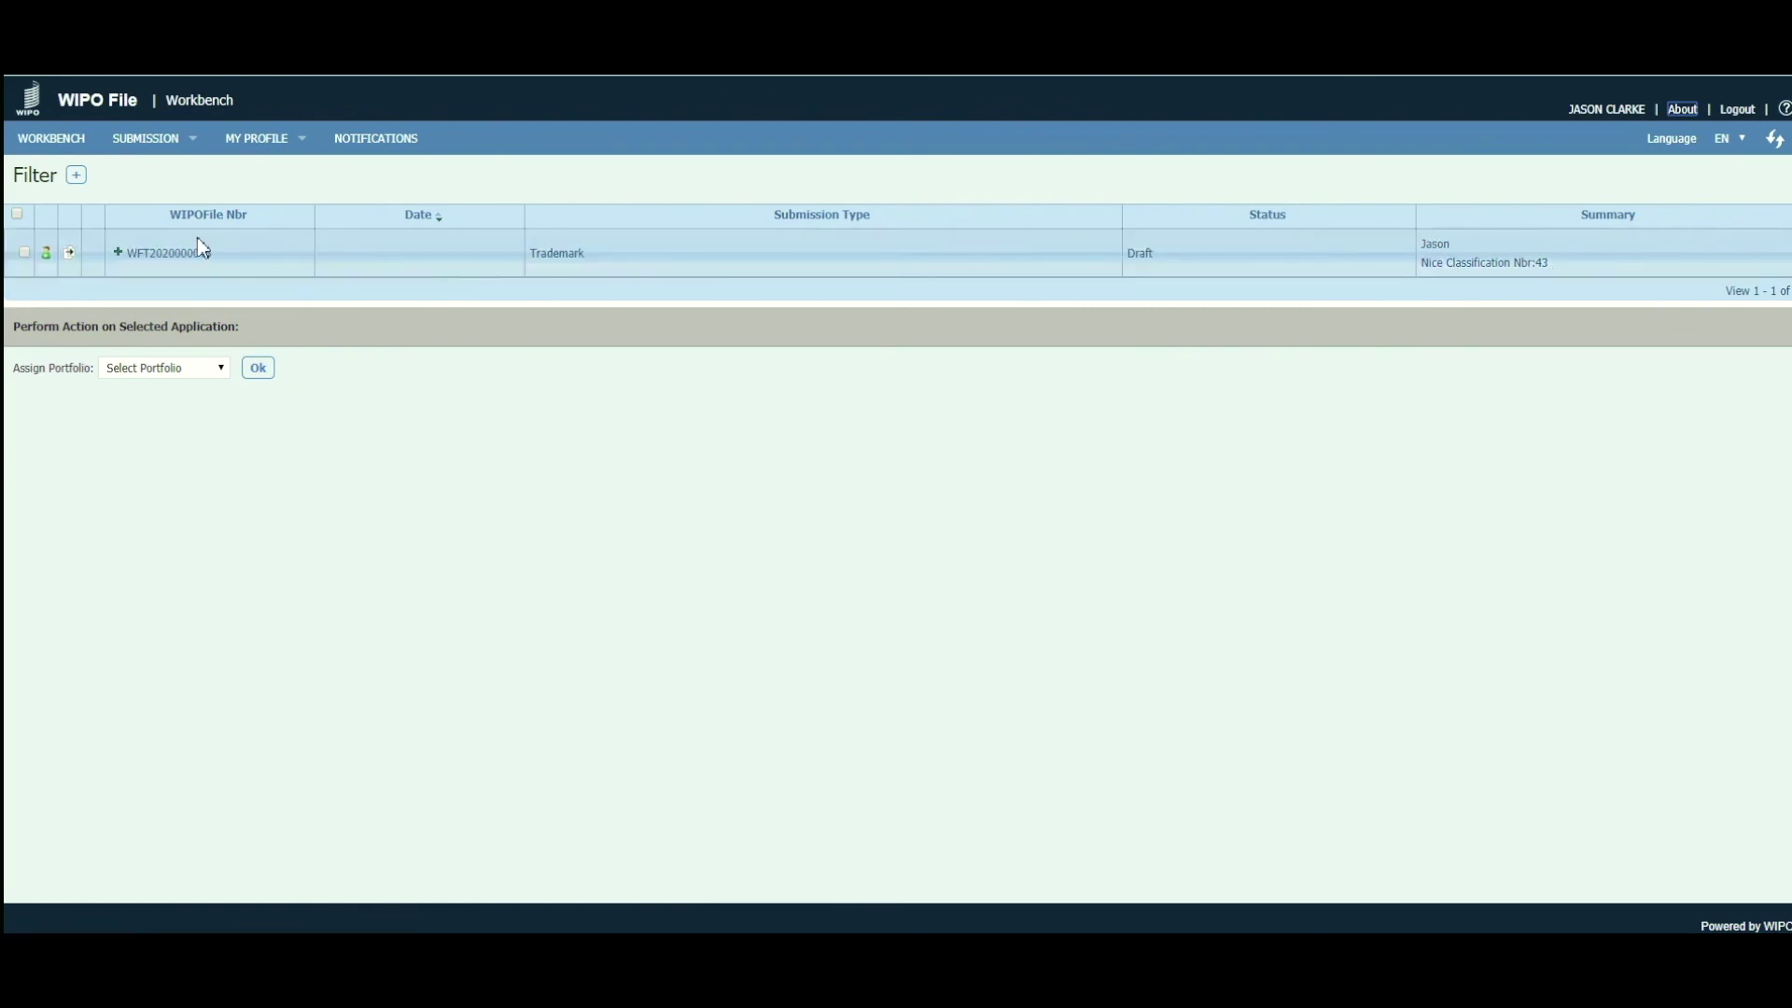
left_click(144, 264)
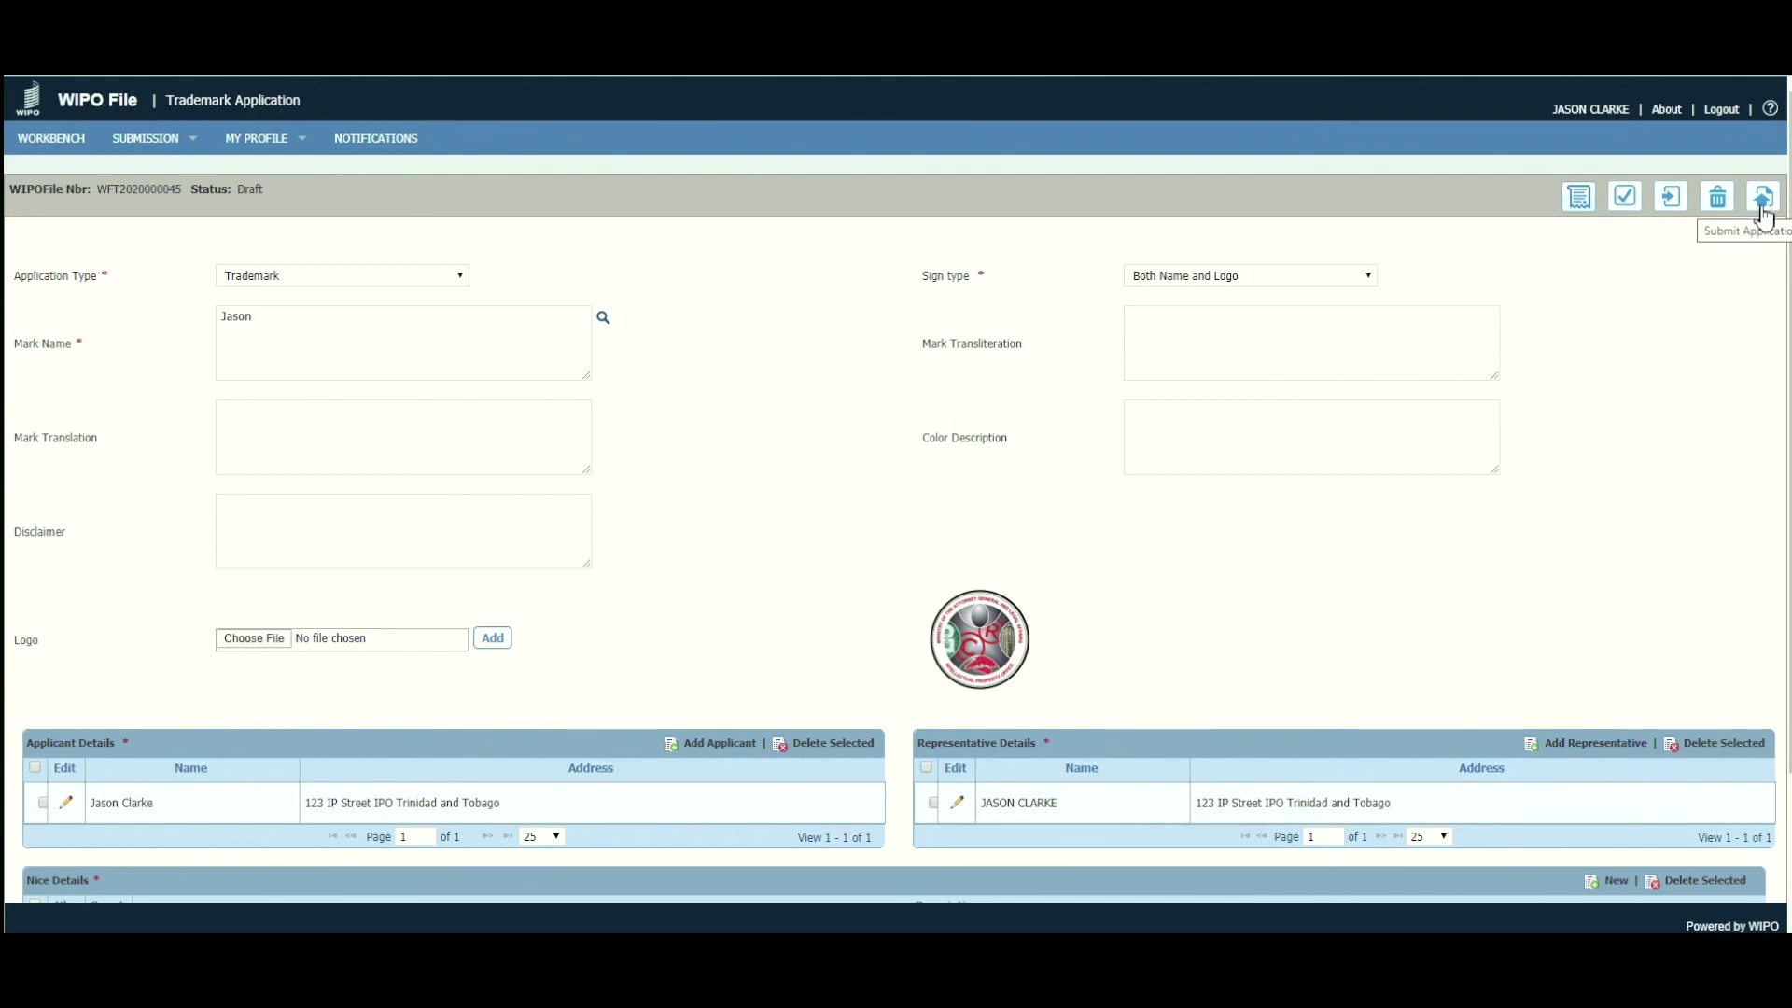
Submit the Jason trademark application and acknowledge the submission confirmation.
left_click(1763, 199)
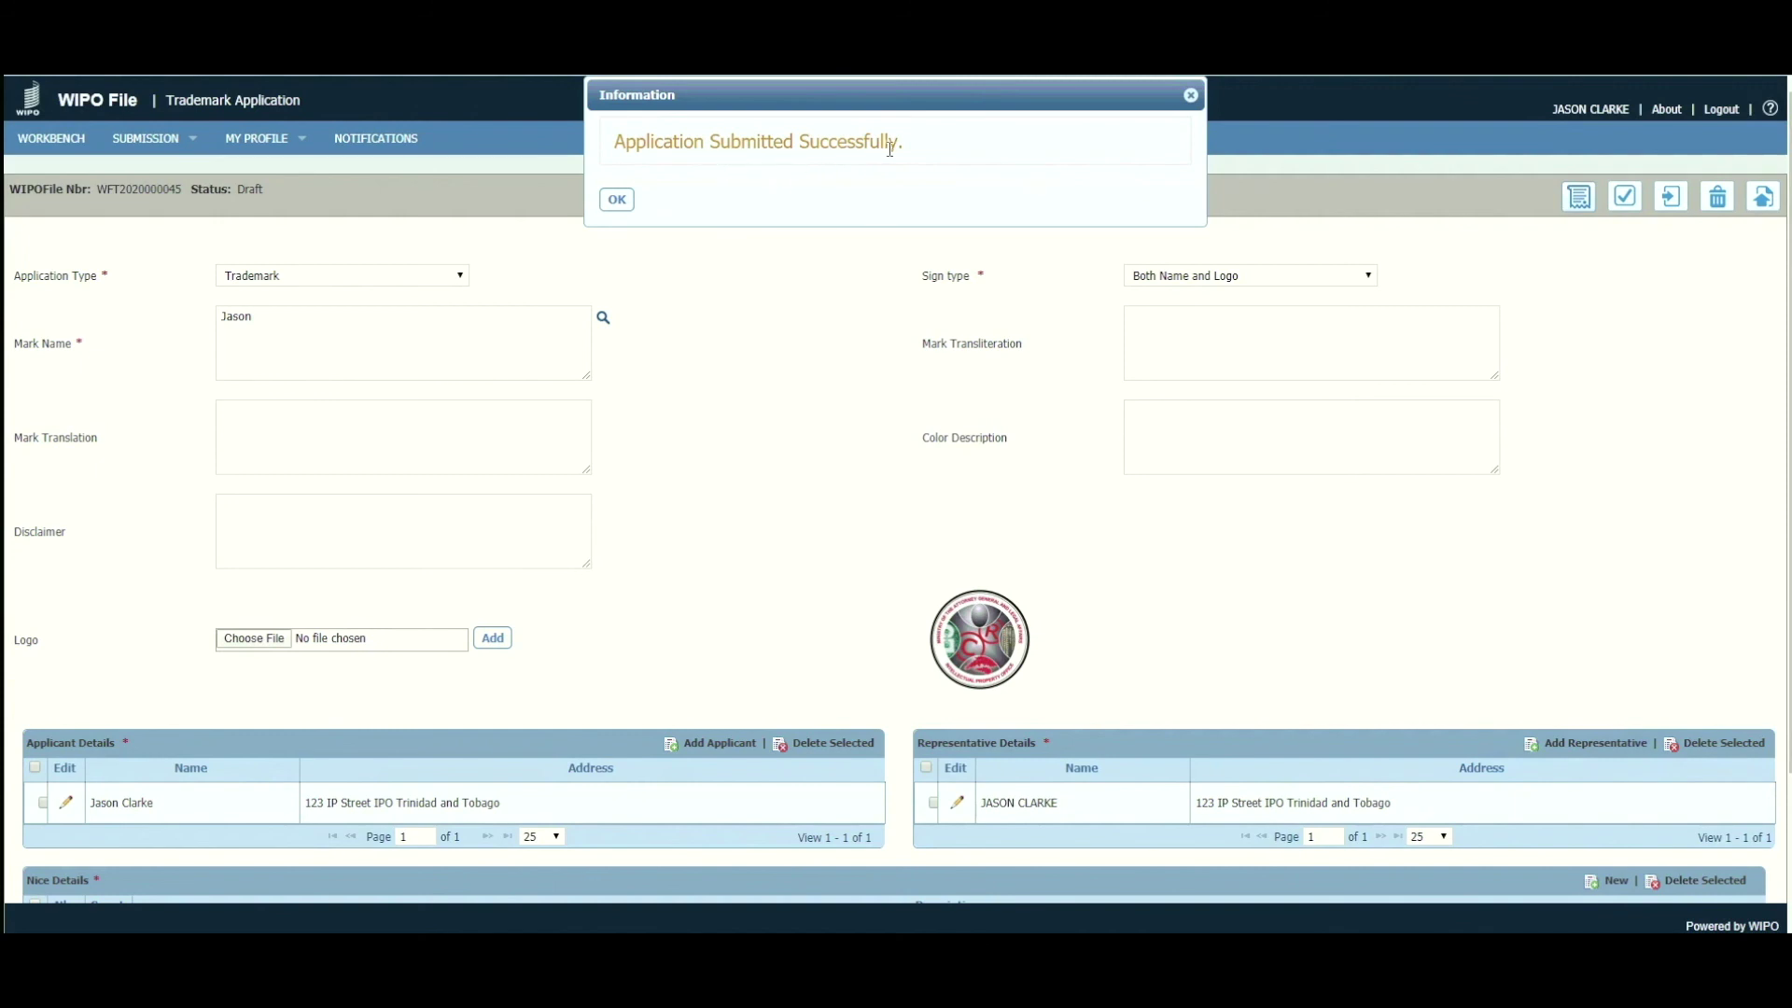
left_click(617, 201)
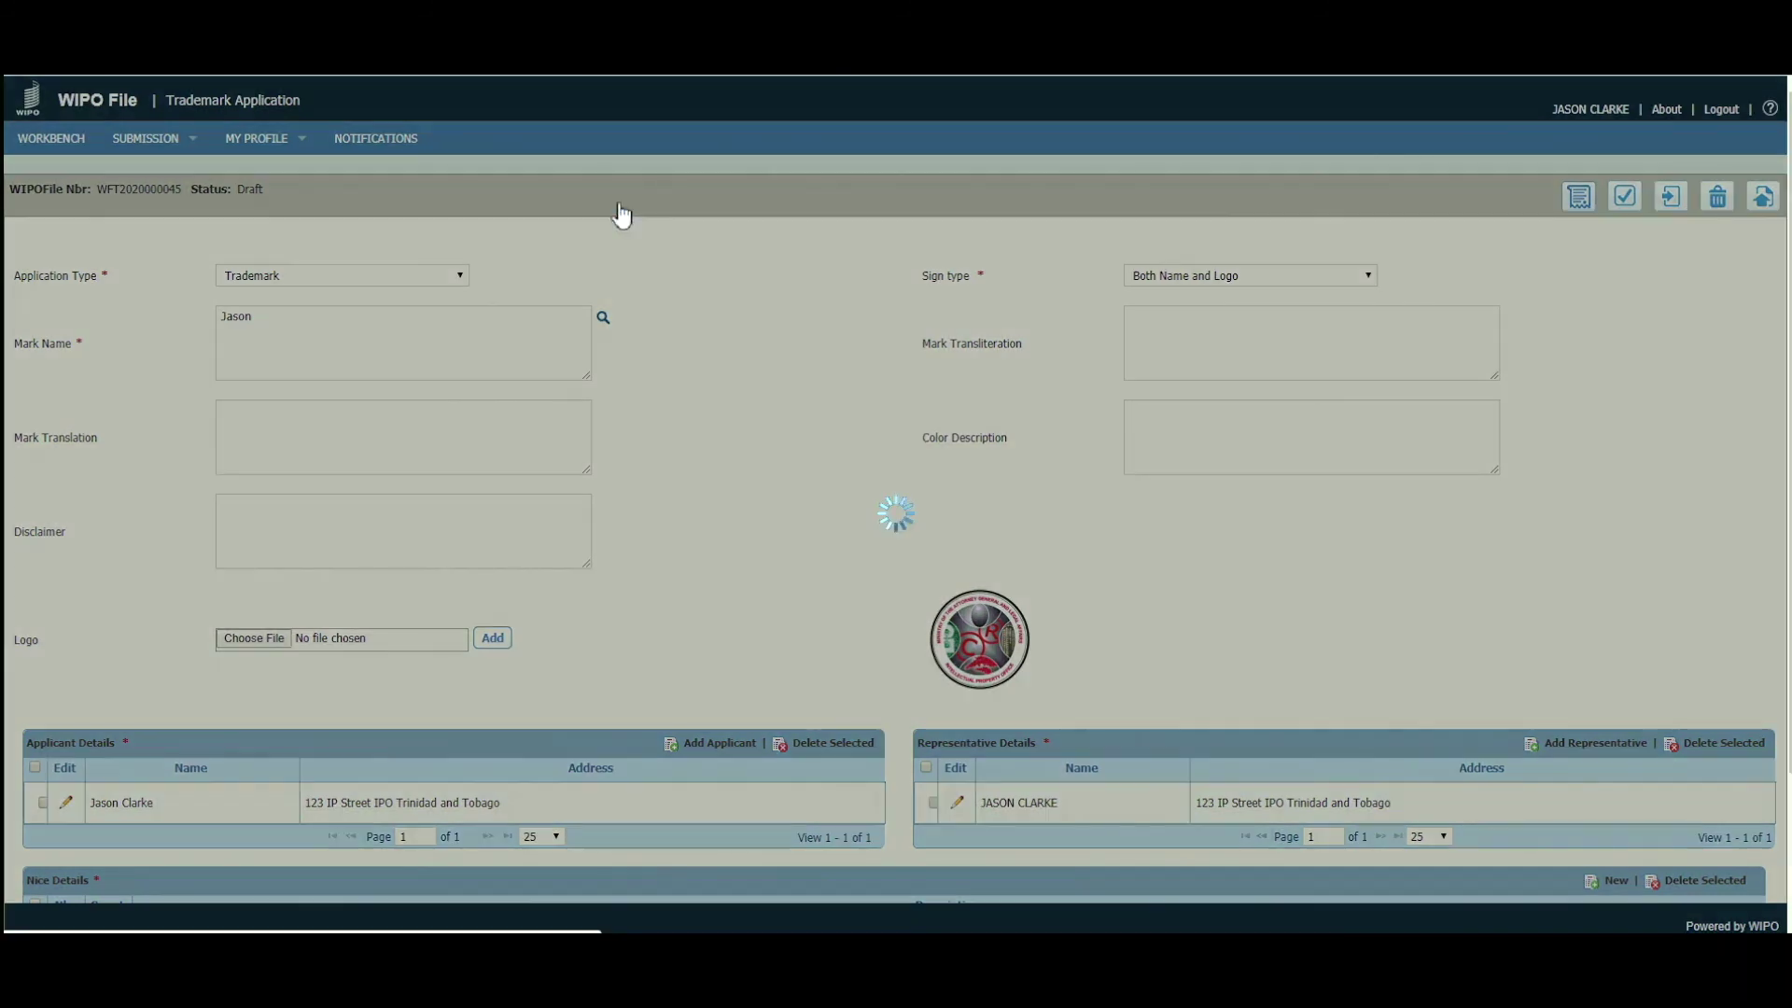